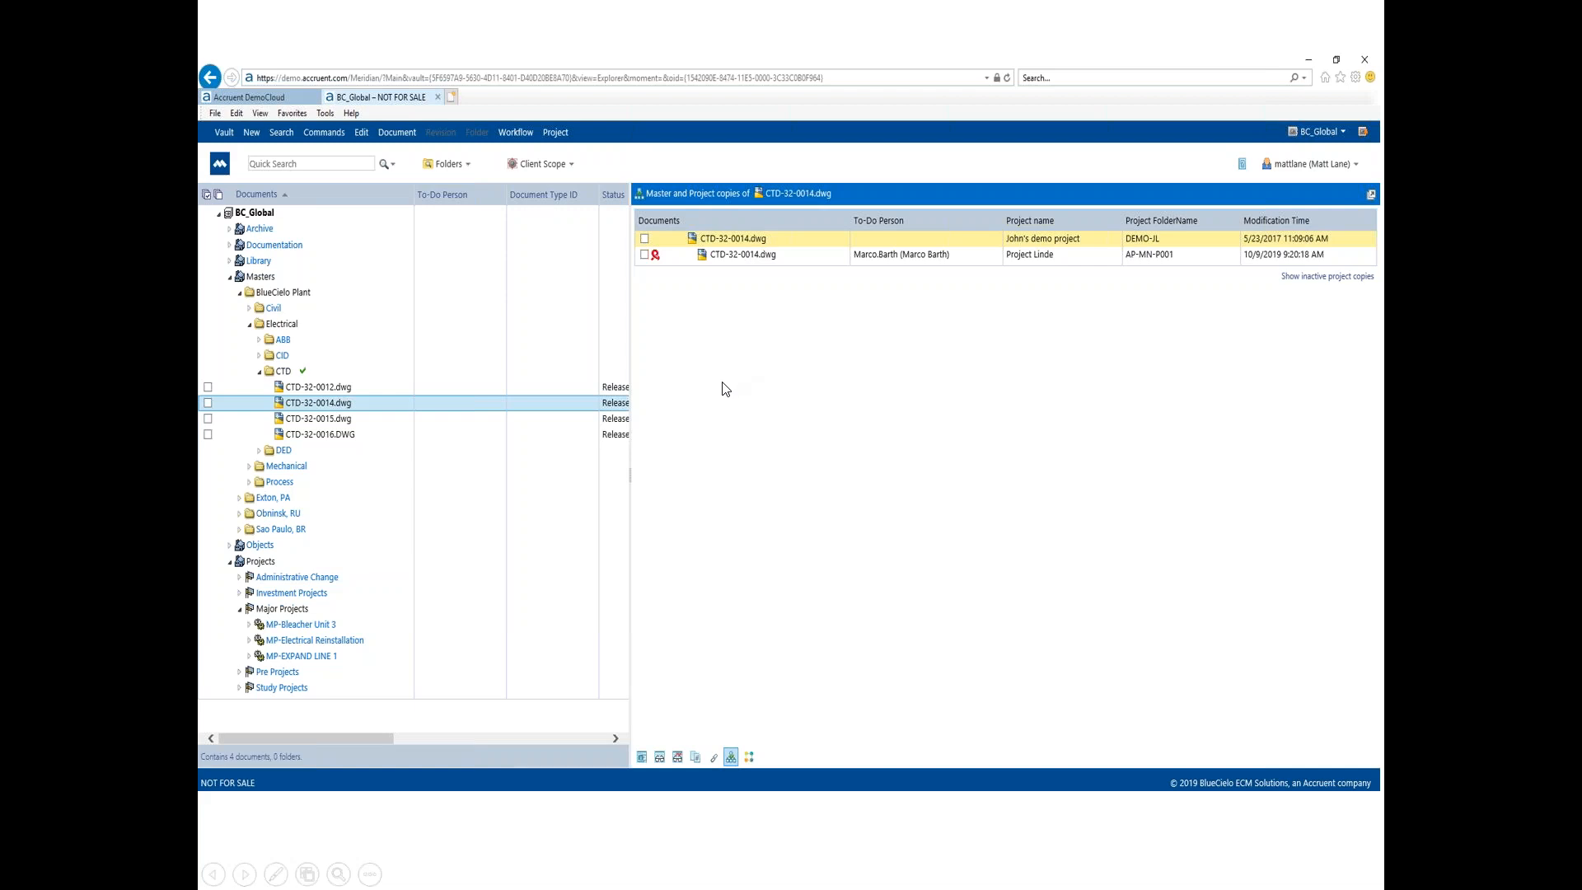
pyautogui.click(950, 412)
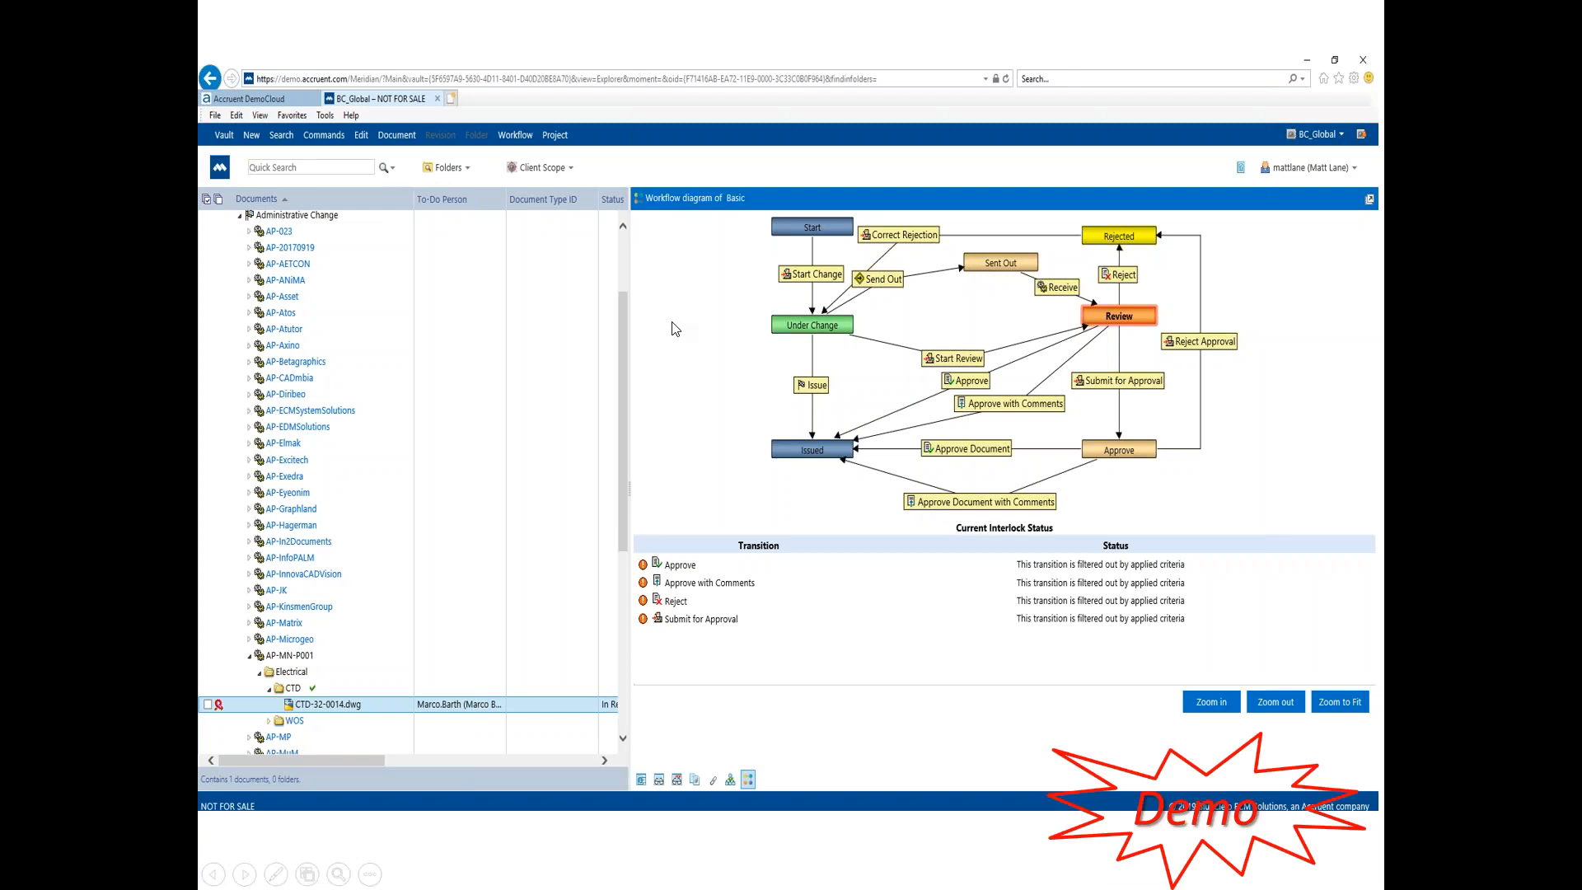
# Step: Switch to the browser's Accruent DemoCloud page and open Meridian Power from Meridian Cloud Enterprise
pyautogui.hotkey('alt', 'Tab')
pyautogui.hotkey('alt', 'Tab')
pyautogui.hotkey('alt', 'Tab')
pyautogui.hotkey('alt', 'Tab')
pyautogui.hotkey('alt', 'Tab')
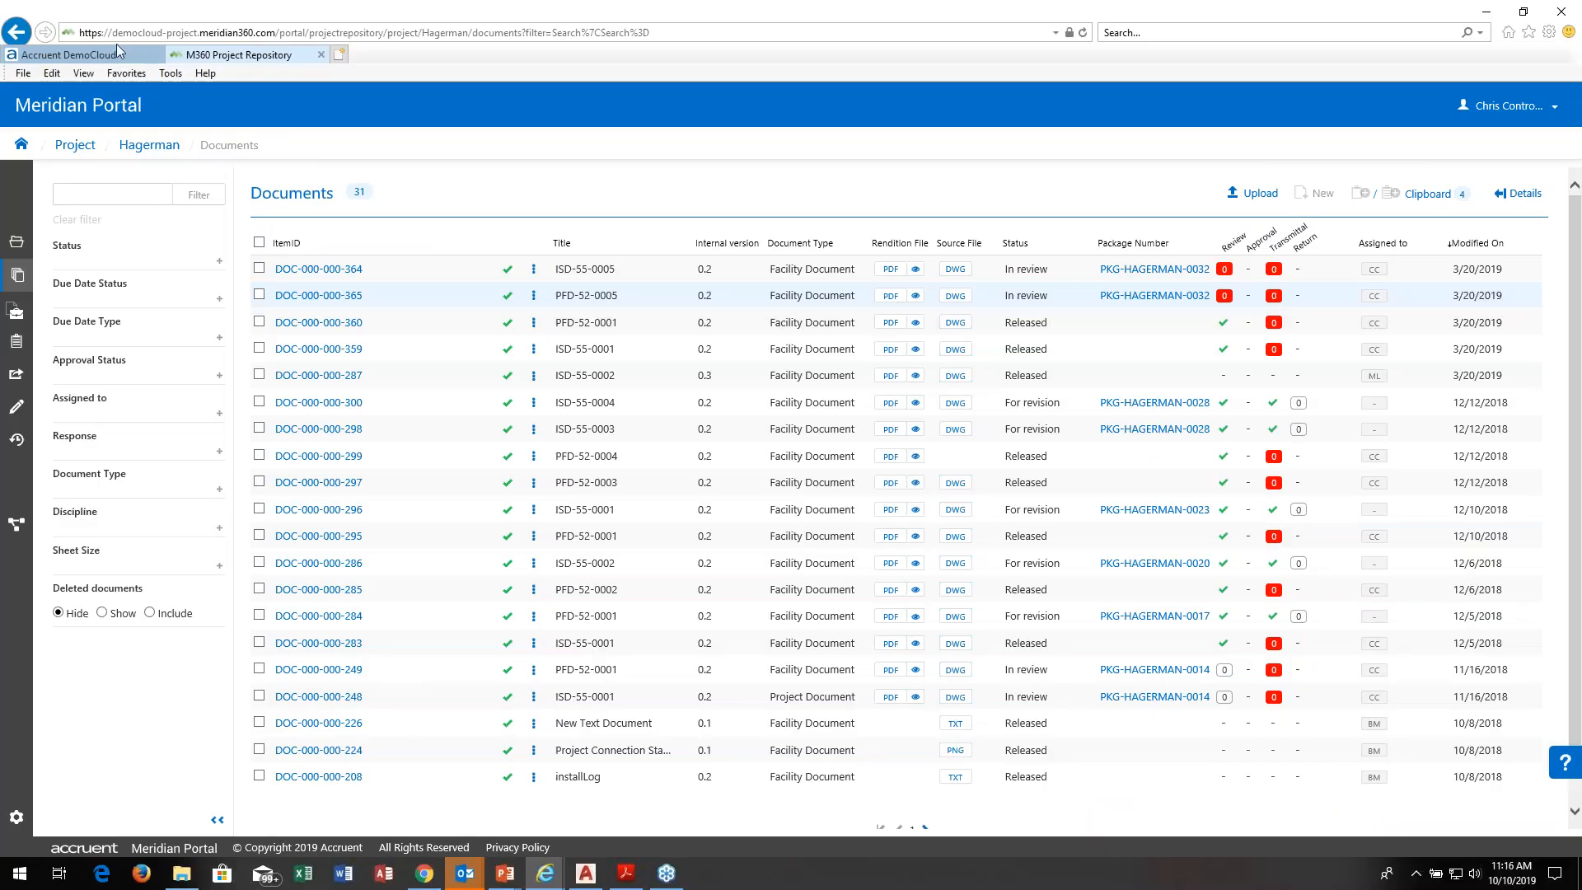
pyautogui.click(111, 55)
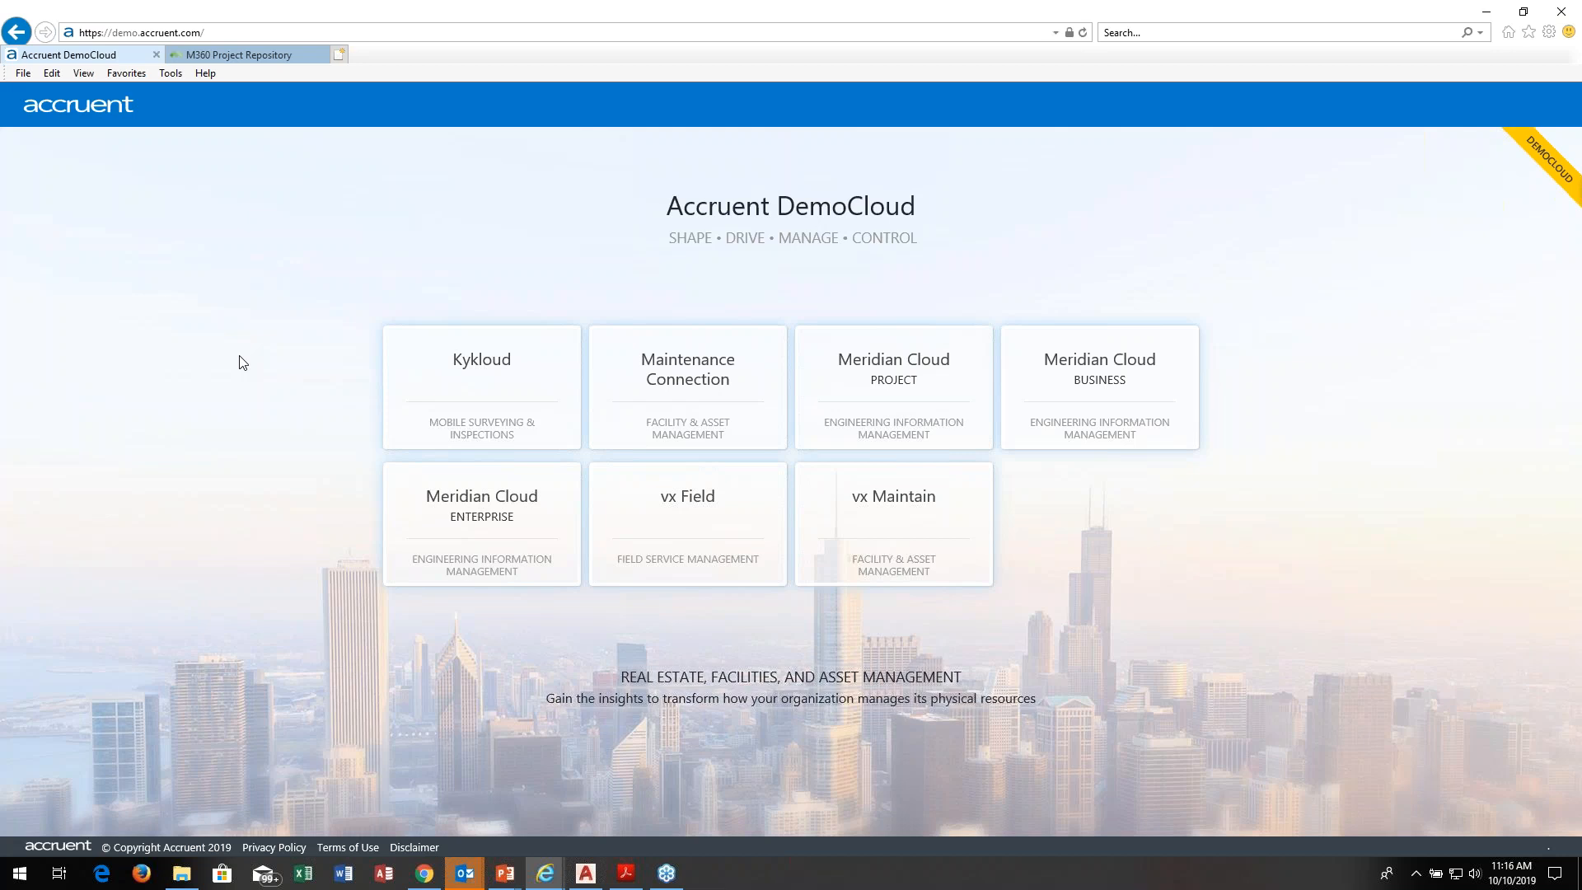
pyautogui.click(446, 521)
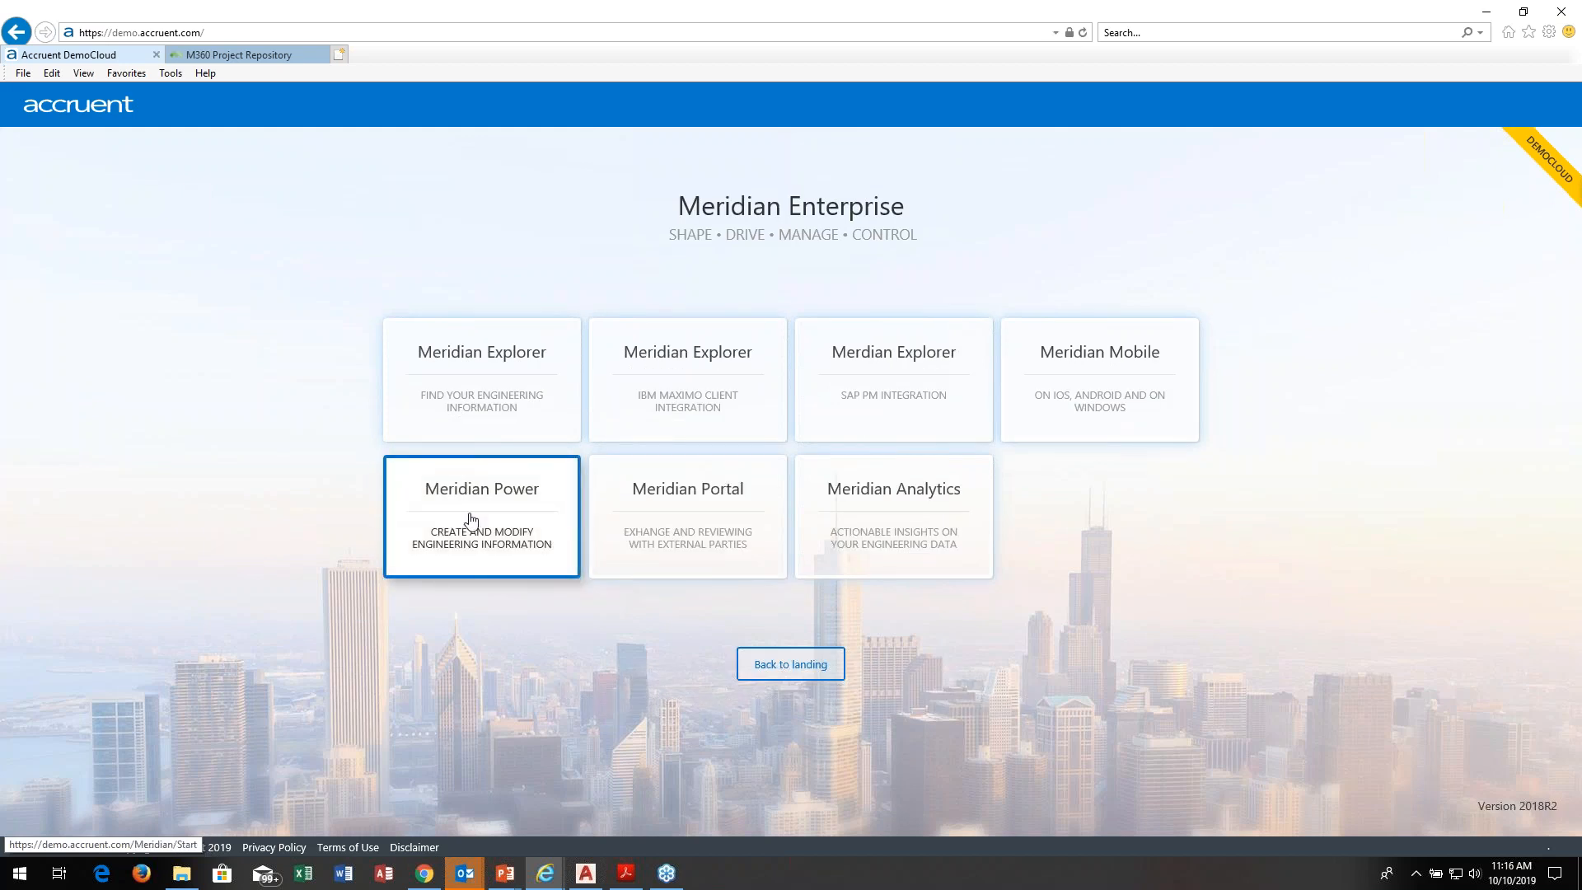
pyautogui.click(447, 531)
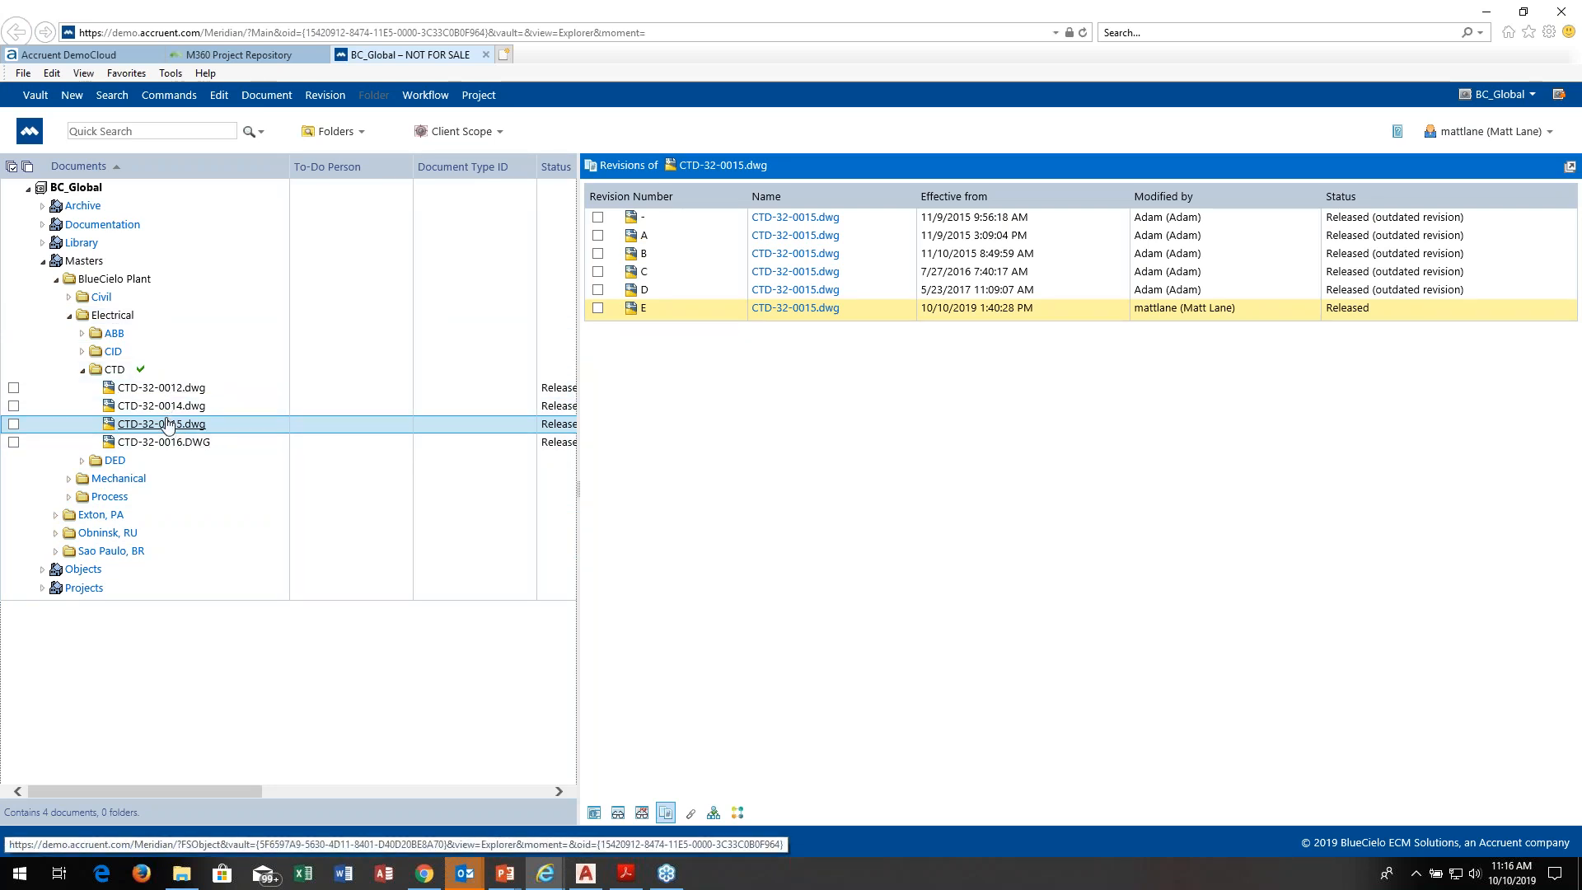
# Step: Browse the Masters tree down to the RLD folder under BlueCielo Plant's Civil discipline, then collapse Civil
pyautogui.click(43, 262)
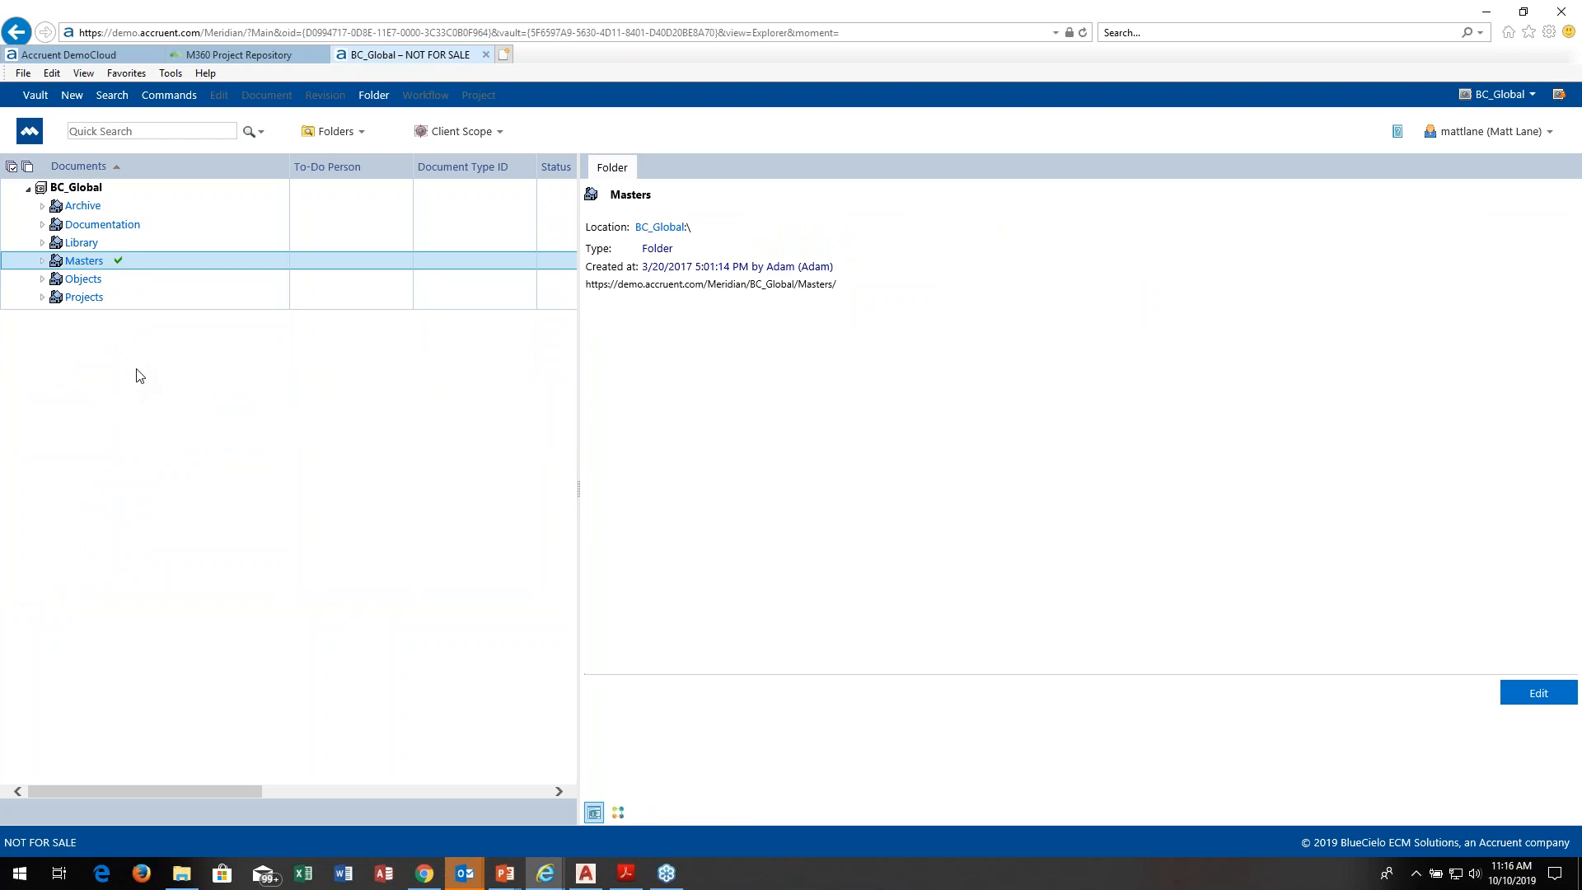
pyautogui.click(43, 262)
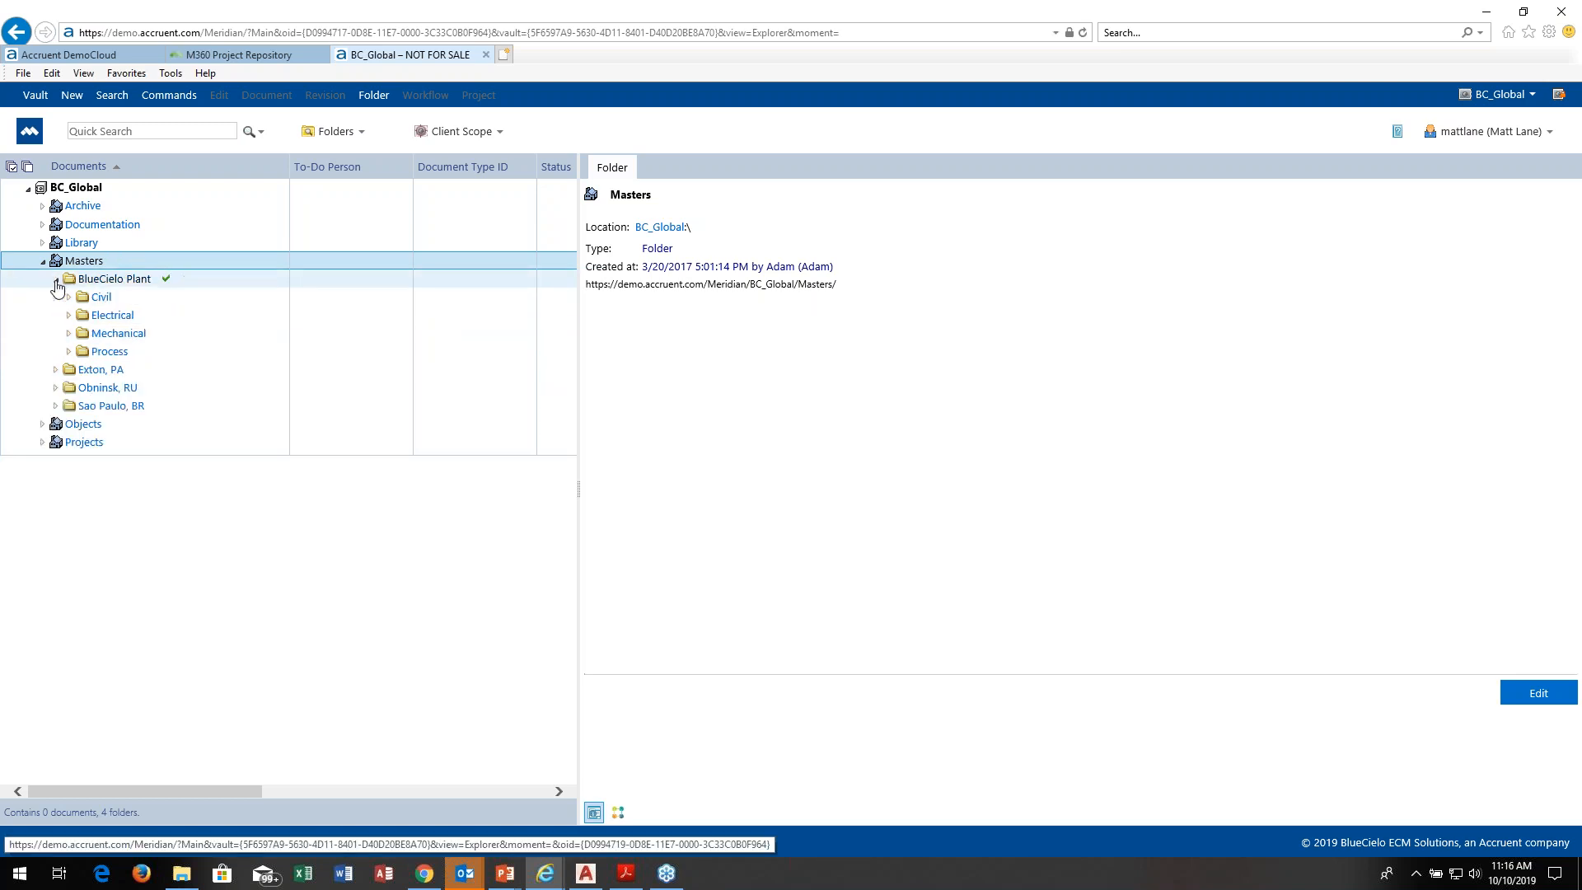
pyautogui.click(69, 298)
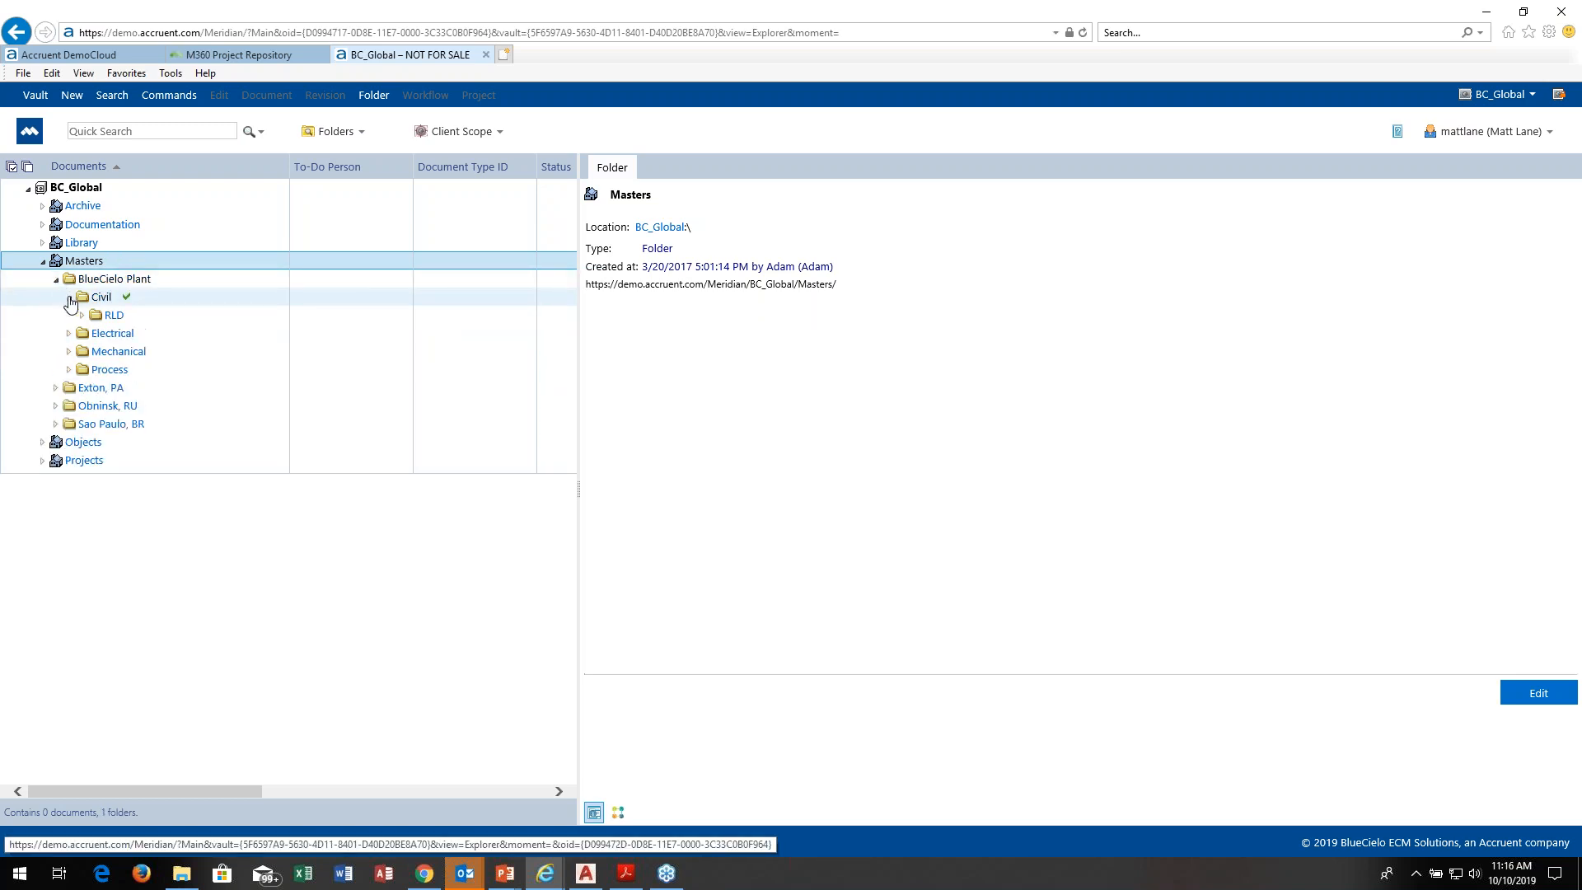
pyautogui.click(82, 315)
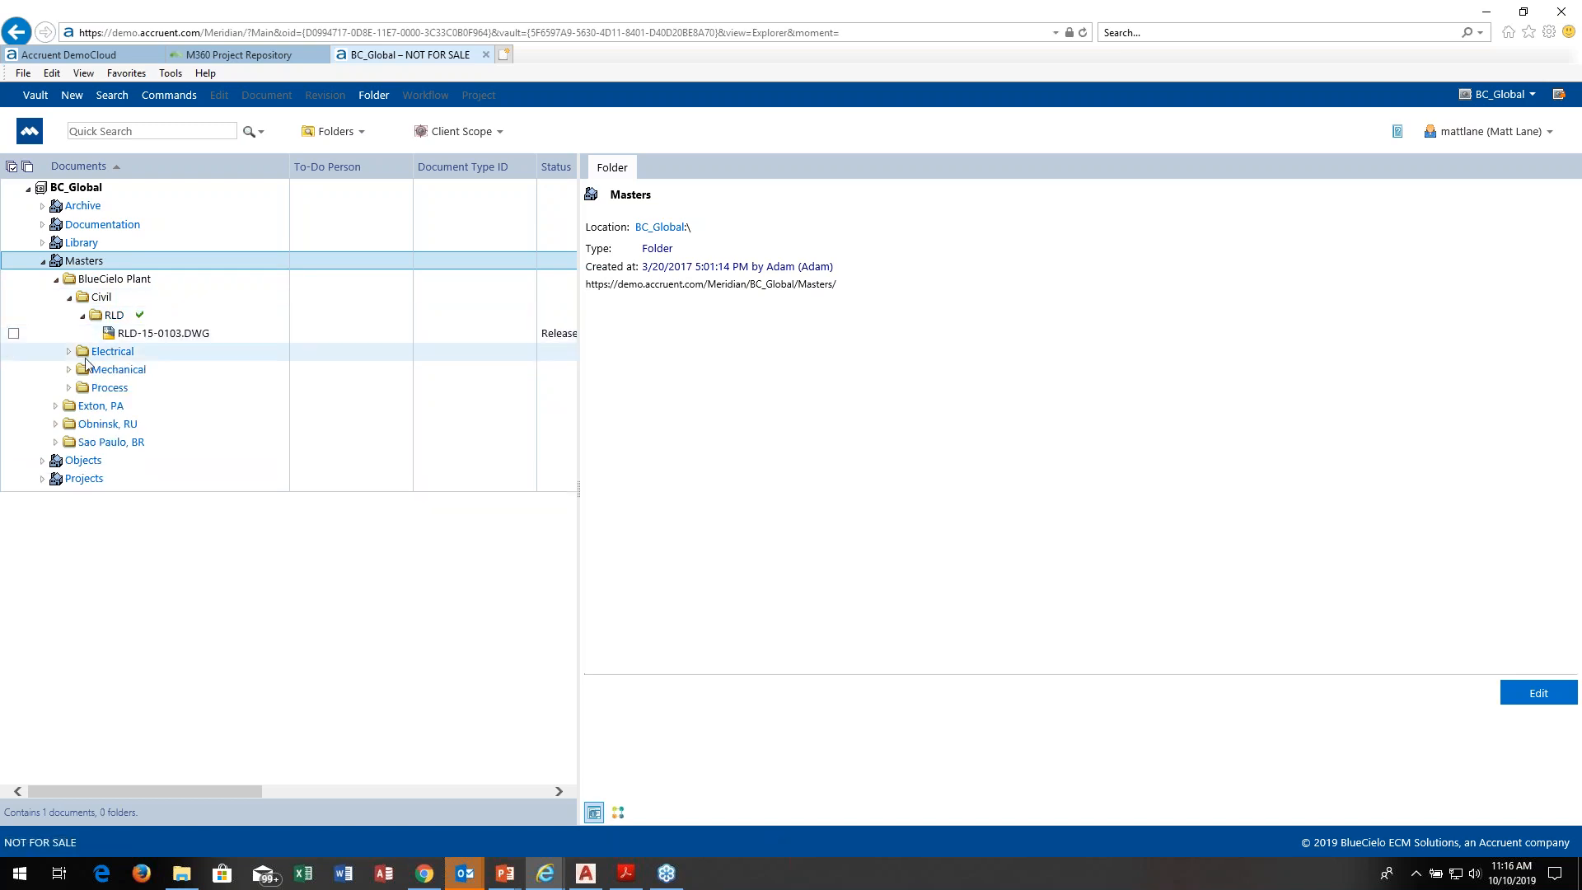
pyautogui.click(70, 298)
# Step: Select CTD-32-0014.dwg in BlueCielo Plant's Electrical CTD folder and display the drawing in the viewer
pyautogui.click(70, 316)
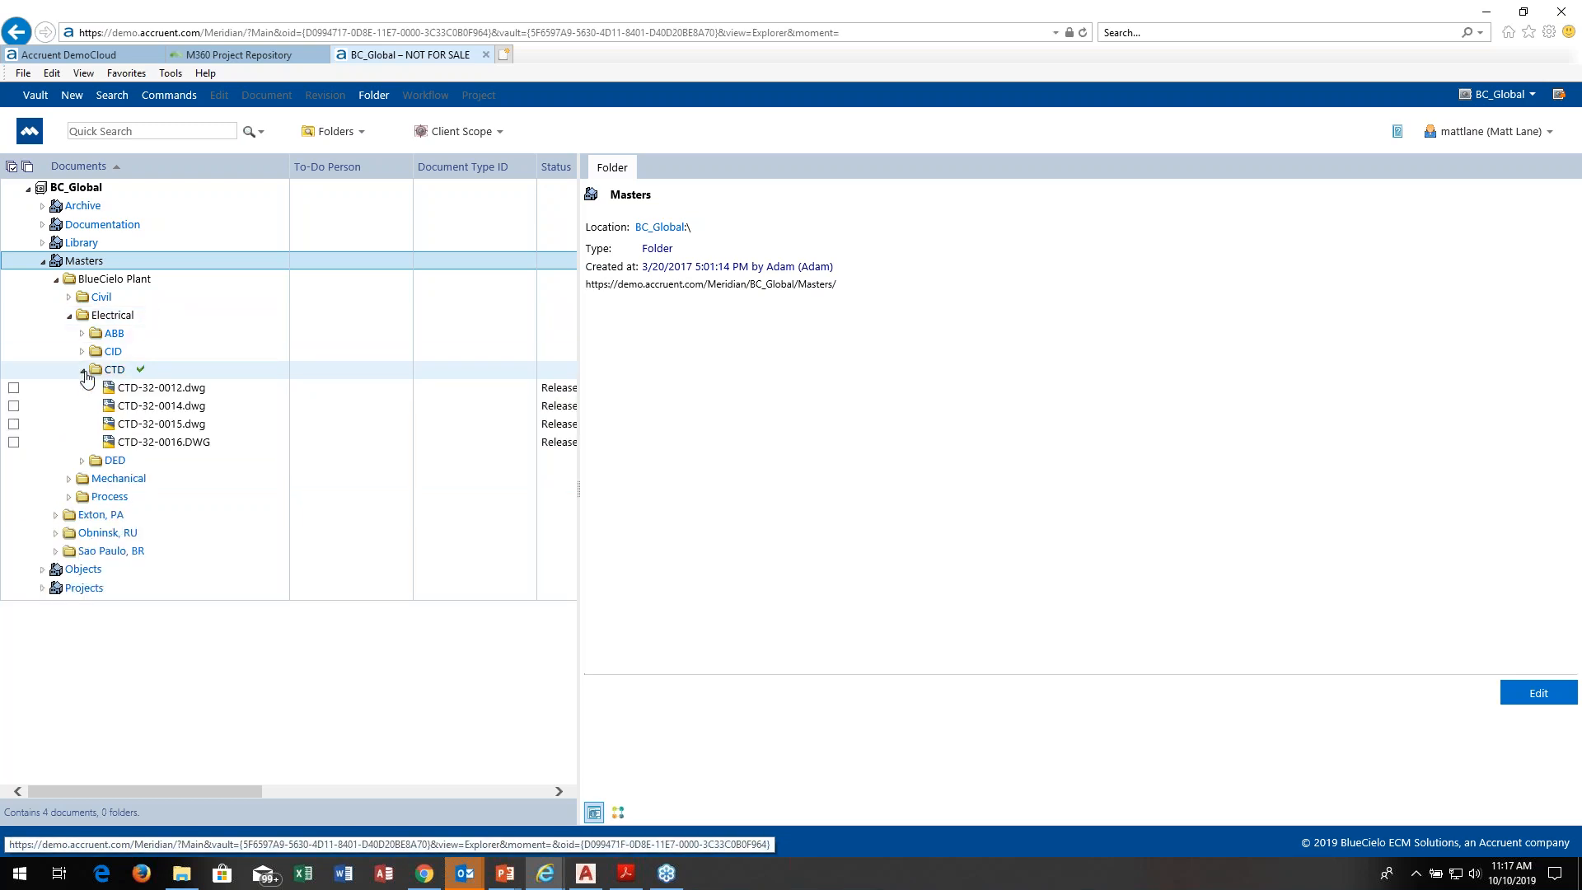
pyautogui.click(146, 408)
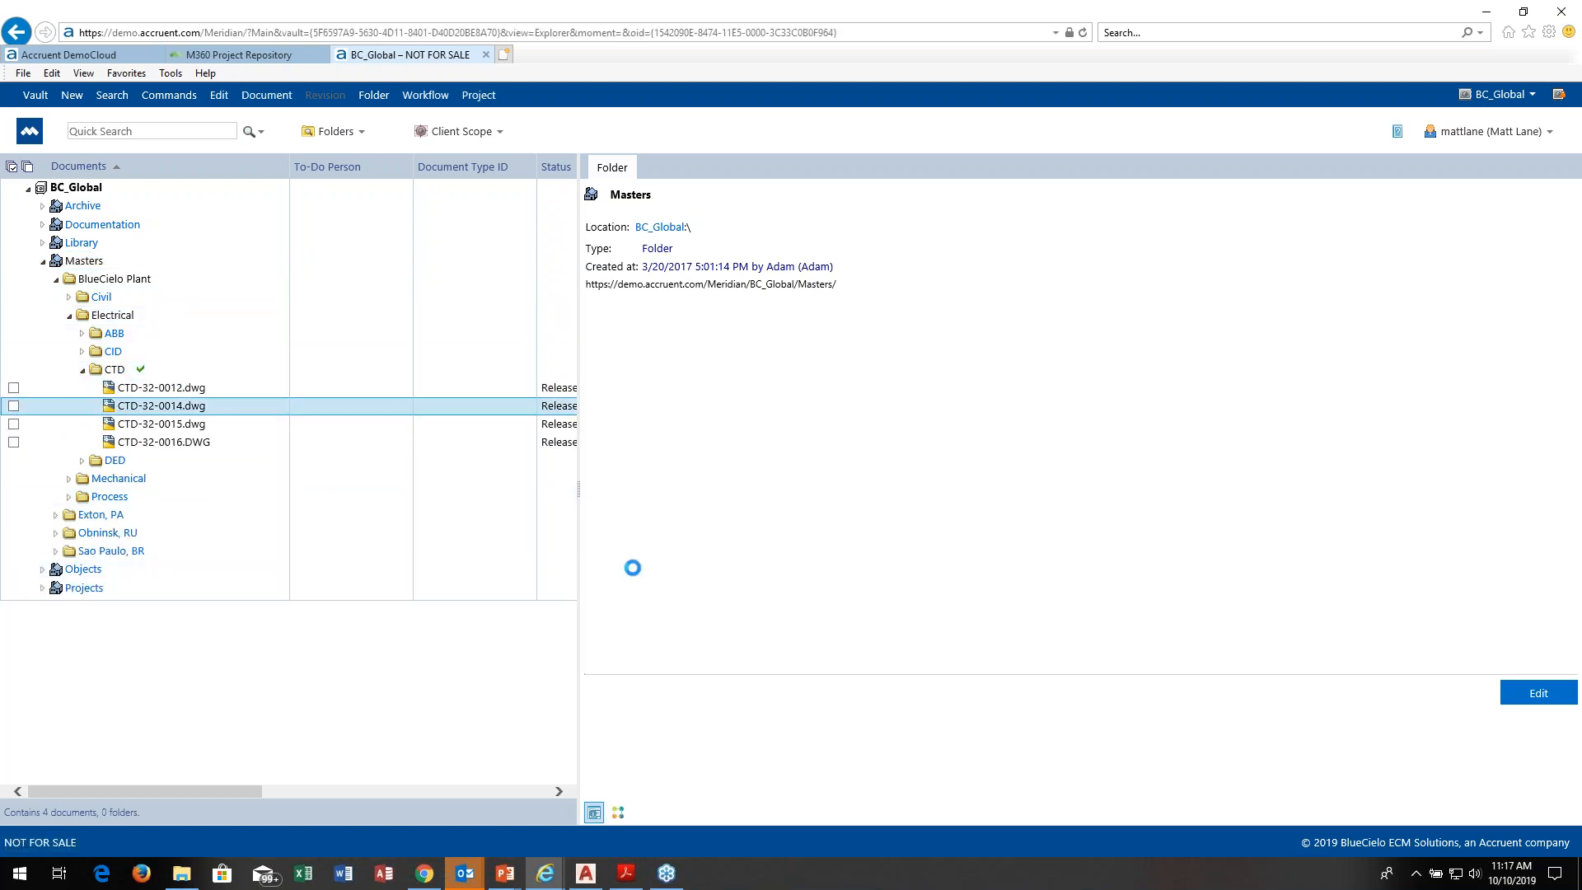
pyautogui.click(618, 813)
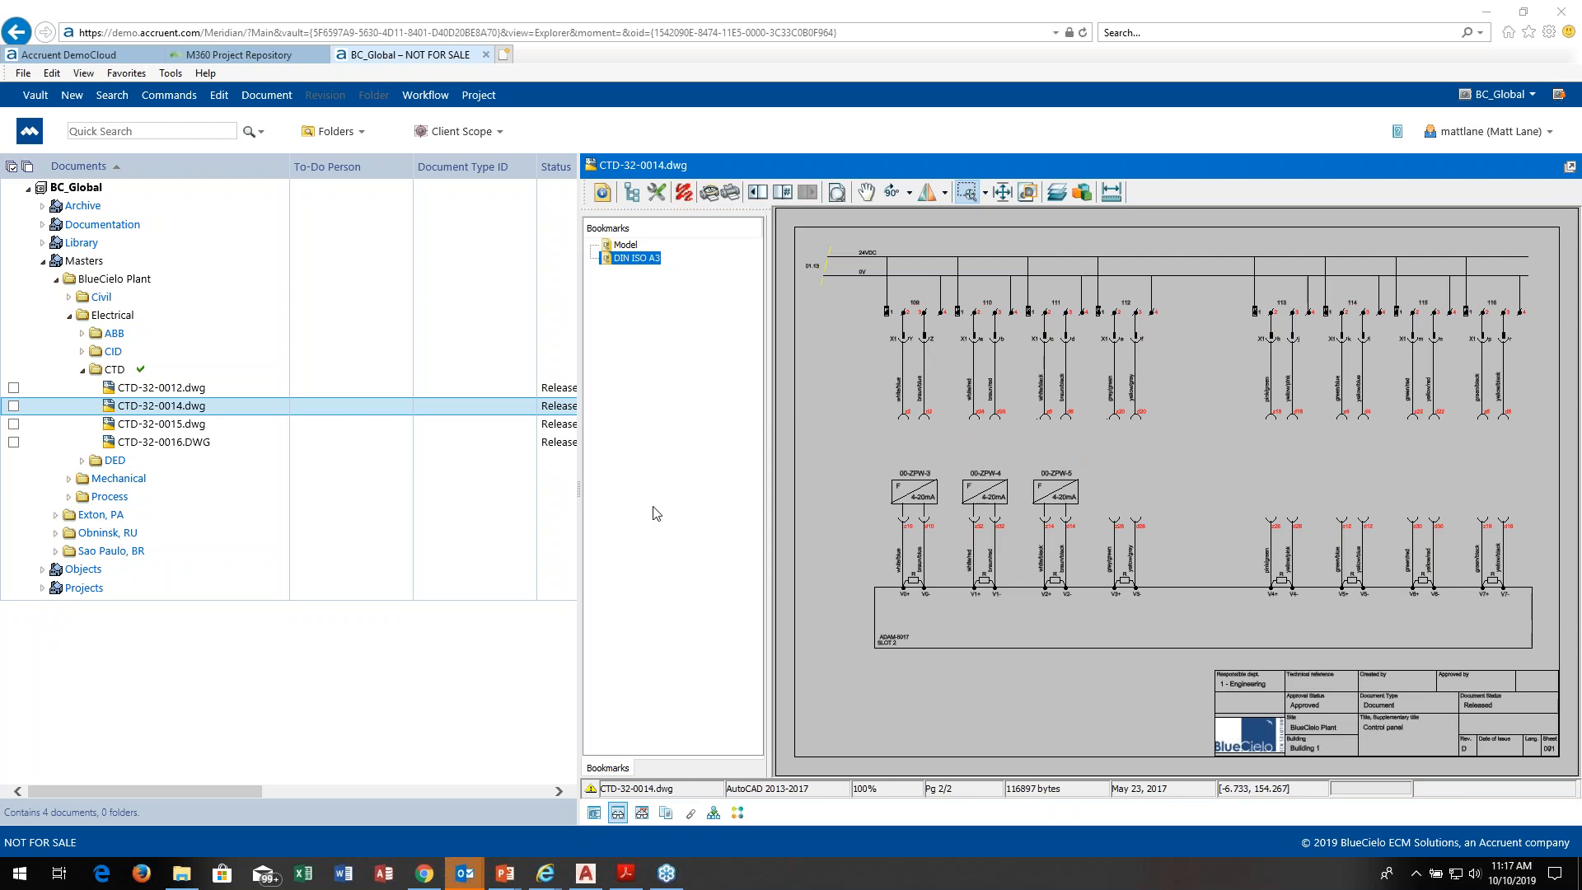
# Step: Examine the general properties and the revision history of CTD-32-0014.dwg
pyautogui.click(594, 813)
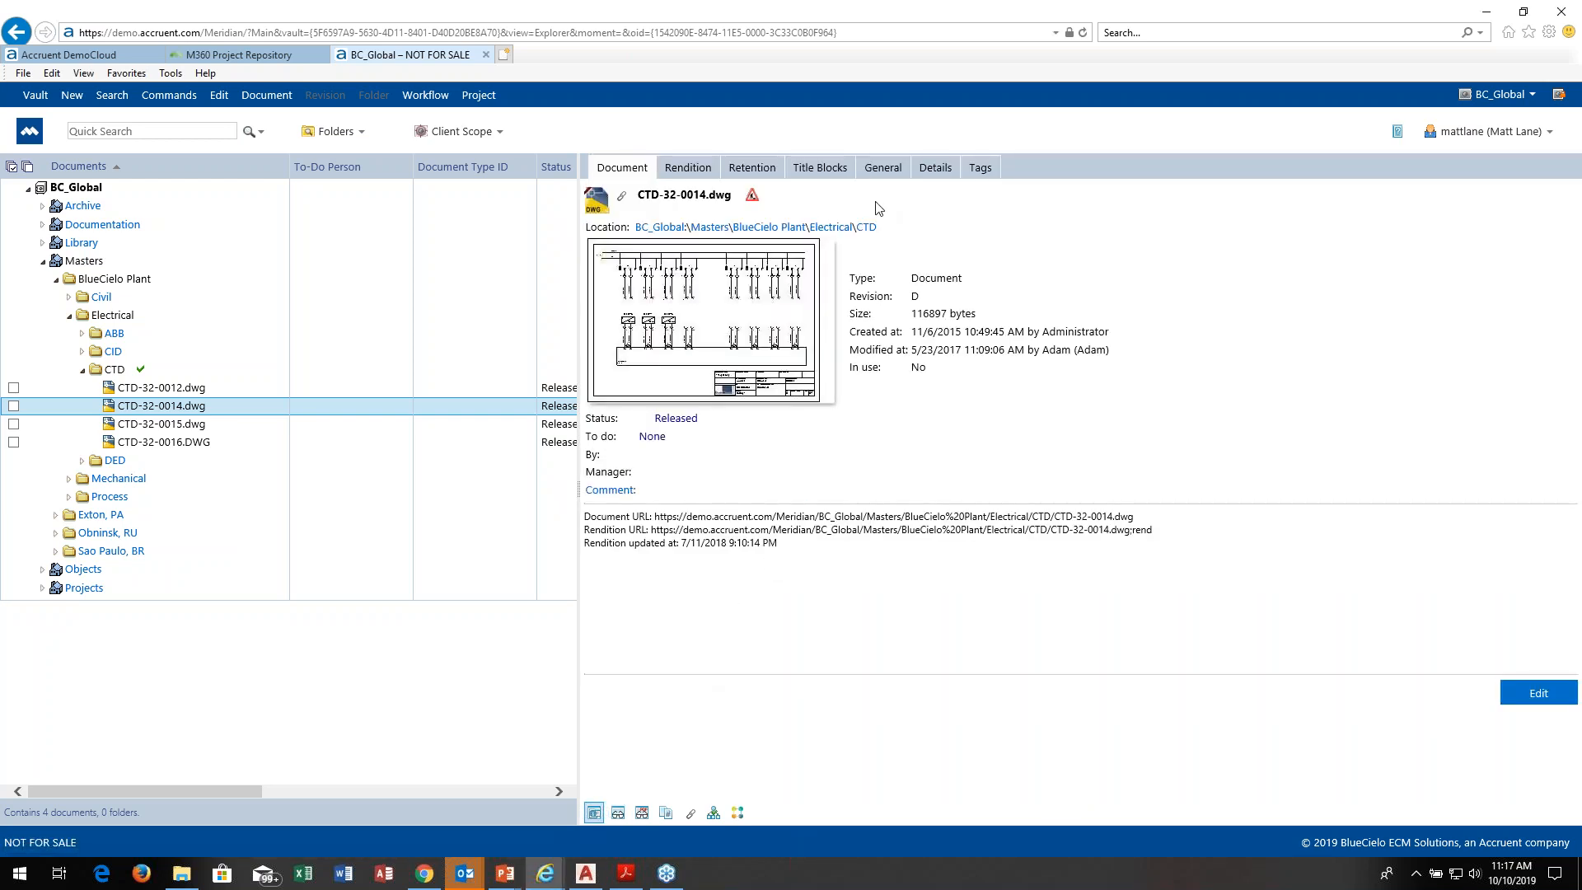
pyautogui.click(880, 168)
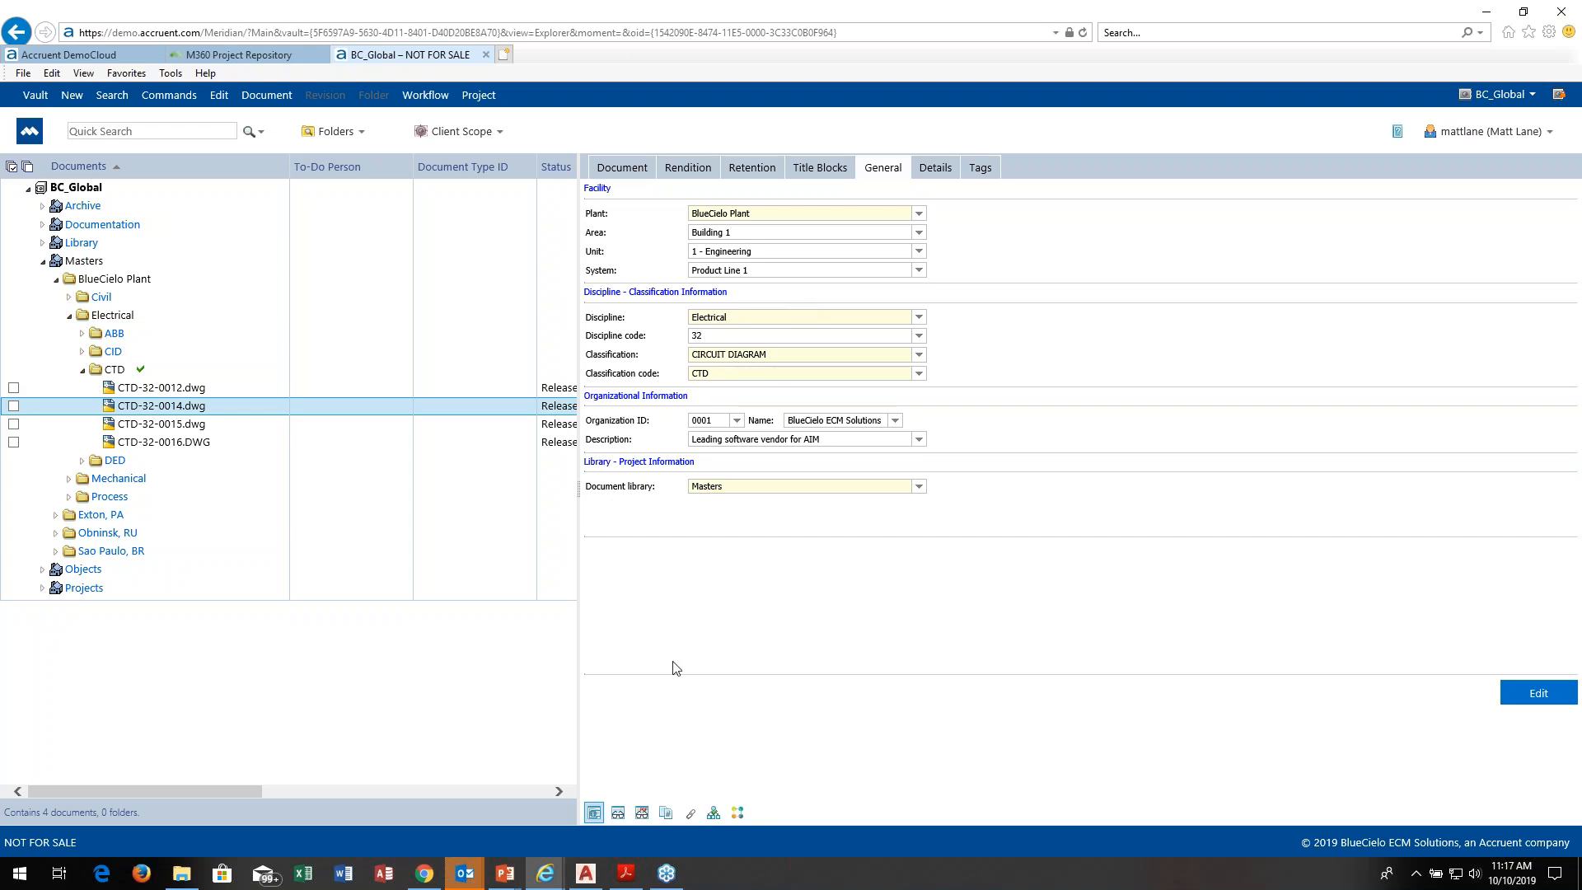
pyautogui.click(666, 814)
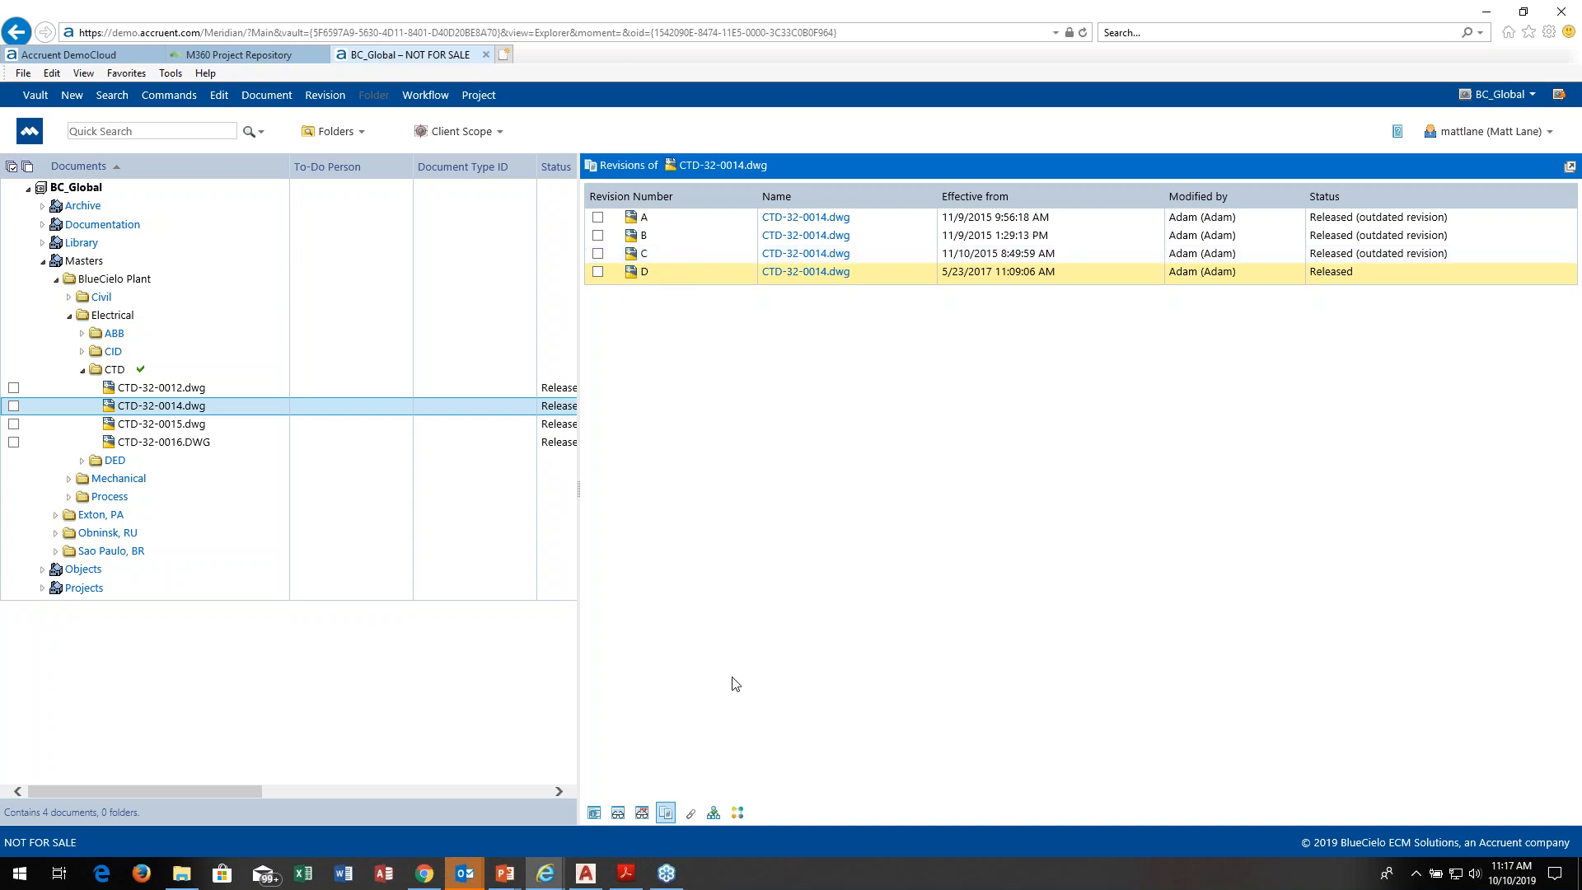
# Step: Show the references of CTD-32-0014.dwg, followed by its master and project copies
pyautogui.click(688, 813)
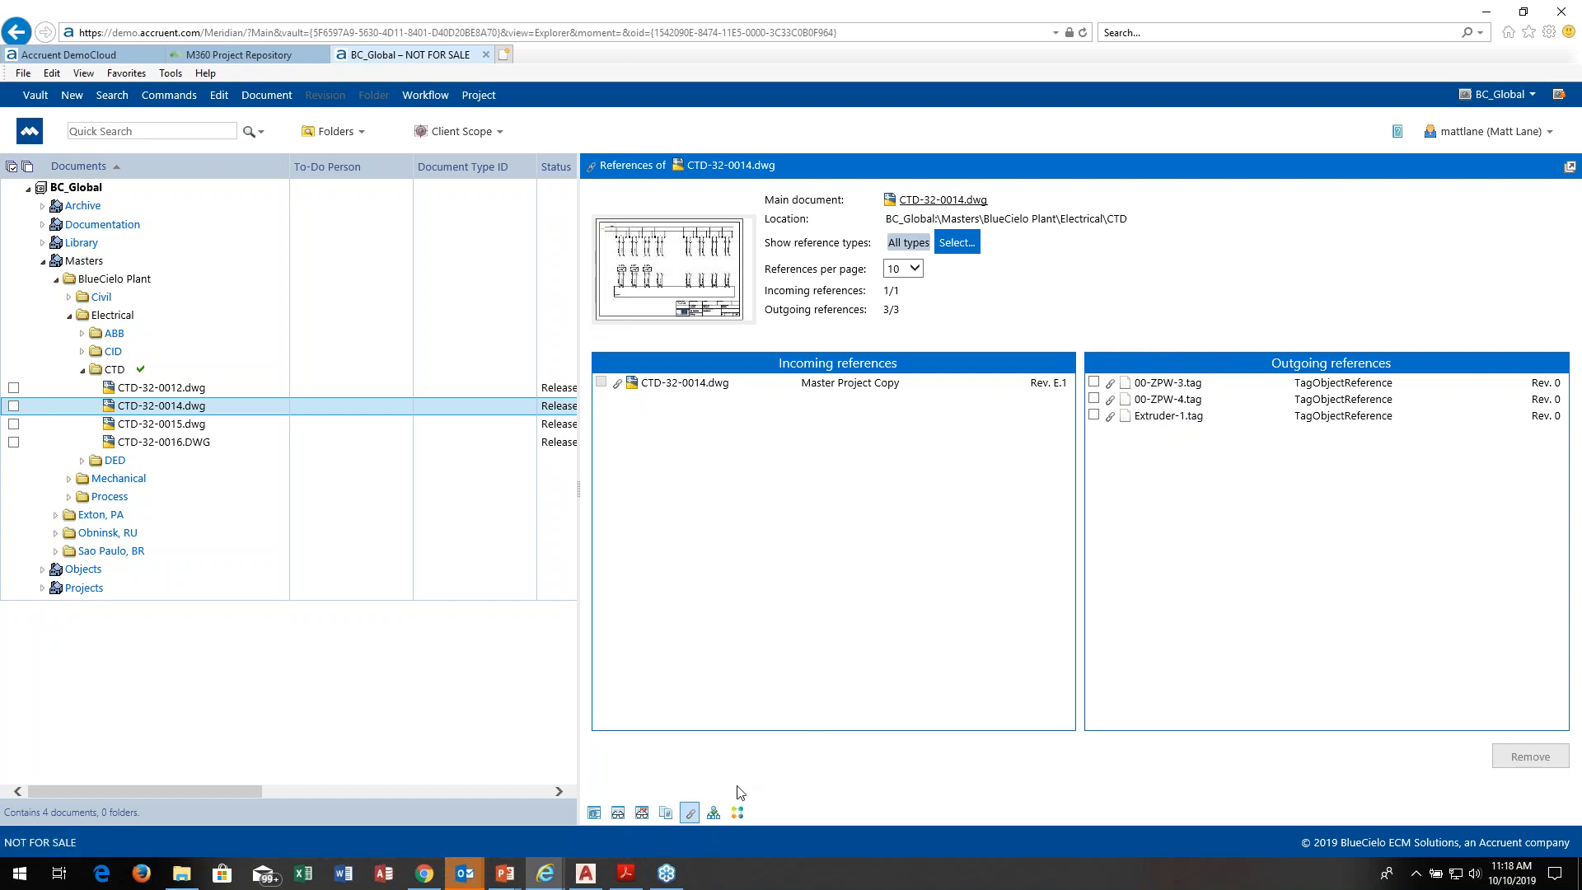
pyautogui.click(714, 812)
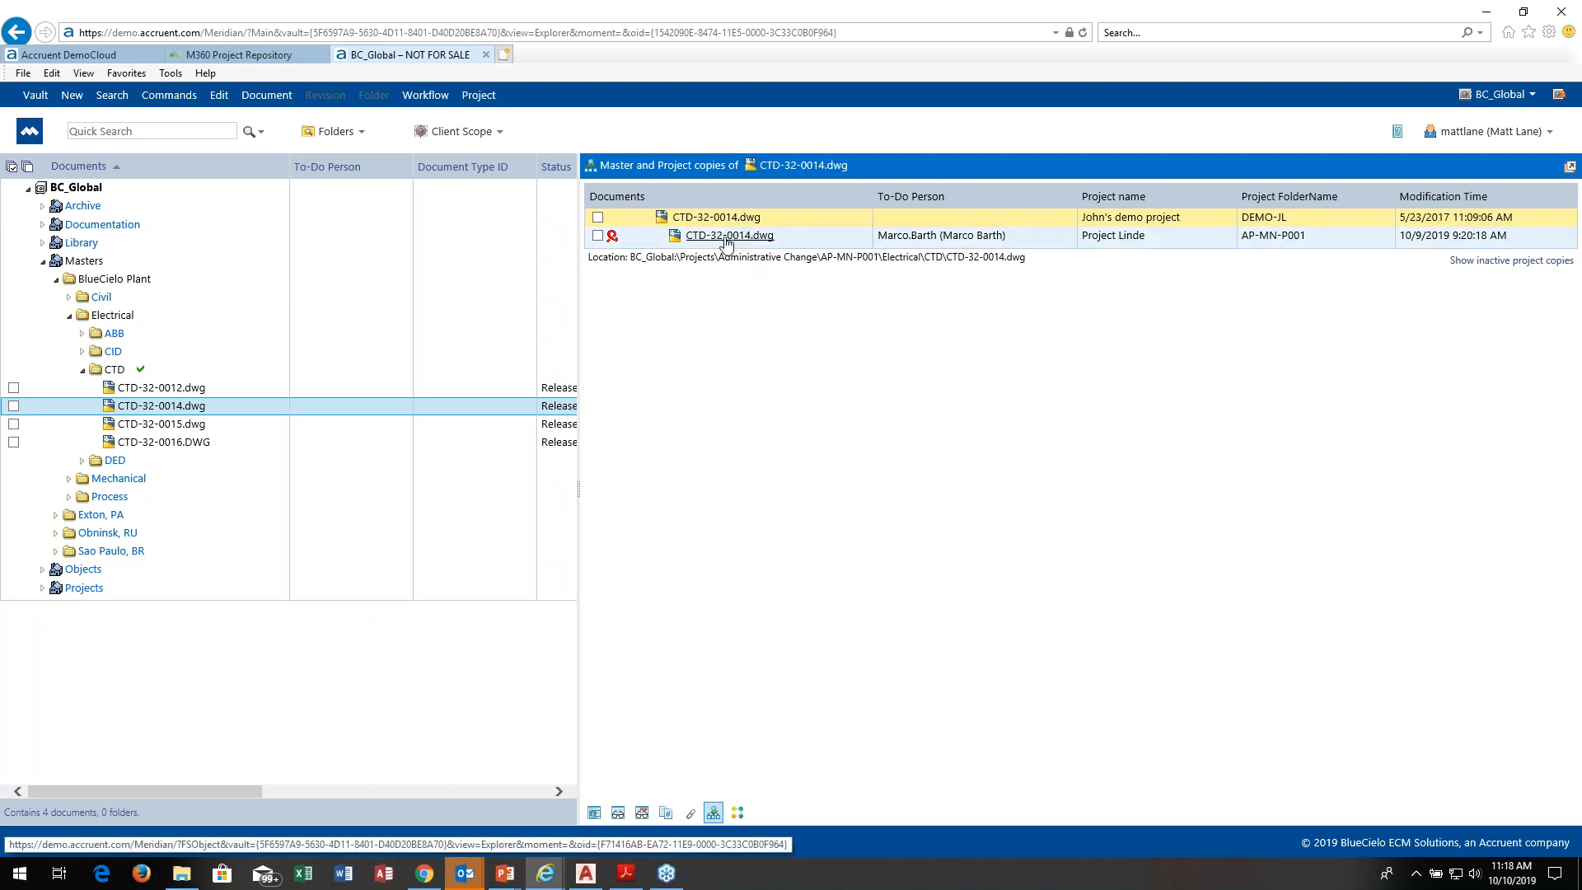
# Step: Collapse the Masters tree and look through the Administrative Change projects under Projects
pyautogui.click(43, 260)
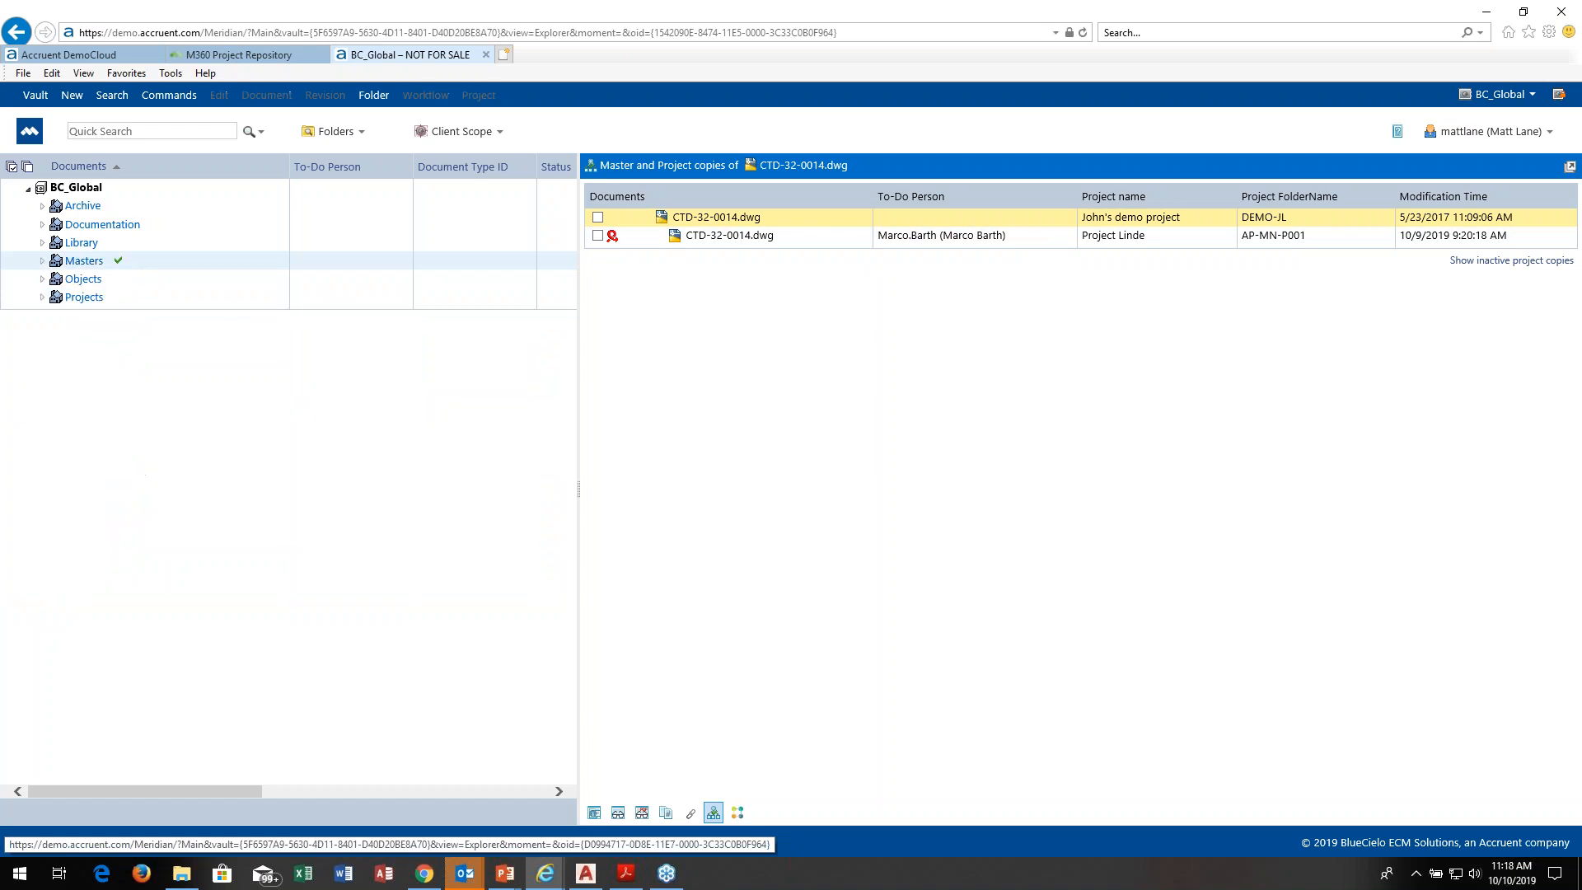
pyautogui.click(43, 296)
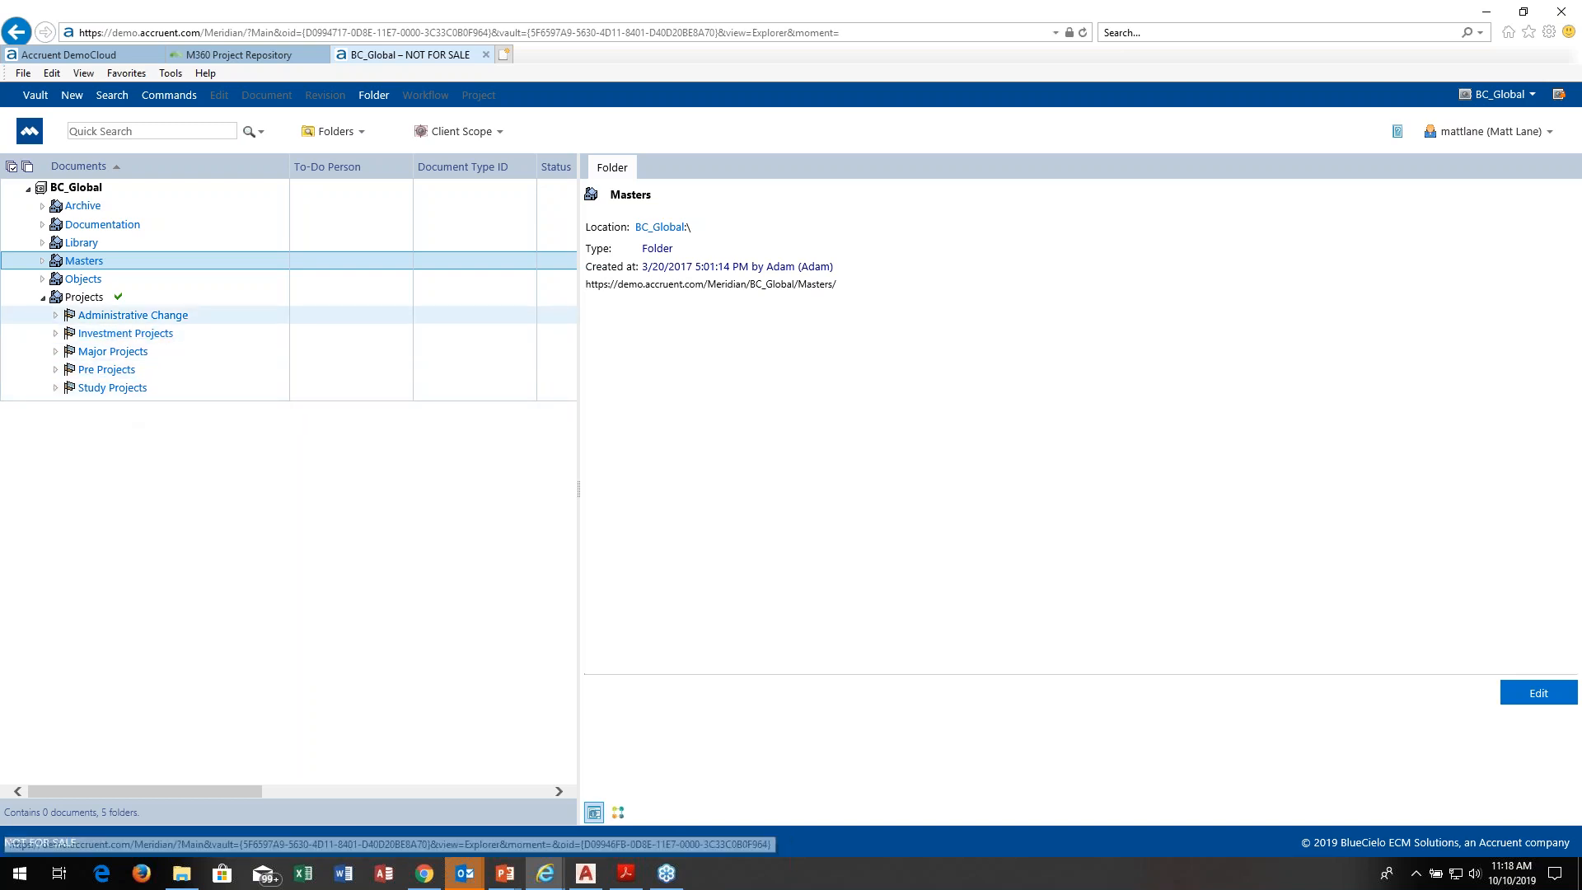
pyautogui.click(55, 316)
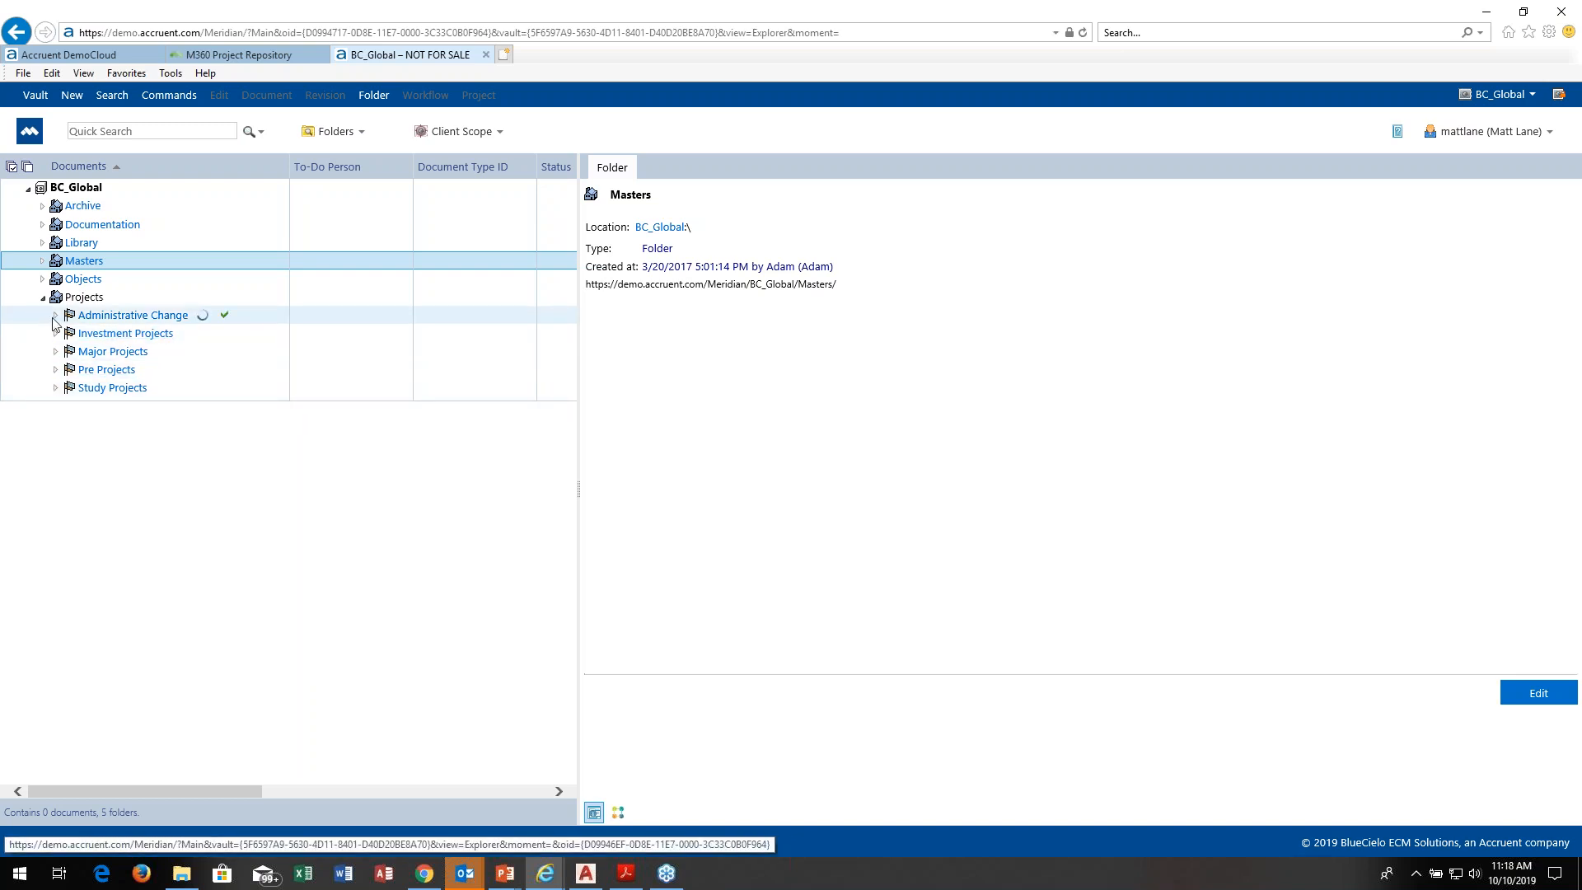
pyautogui.click(821, 495)
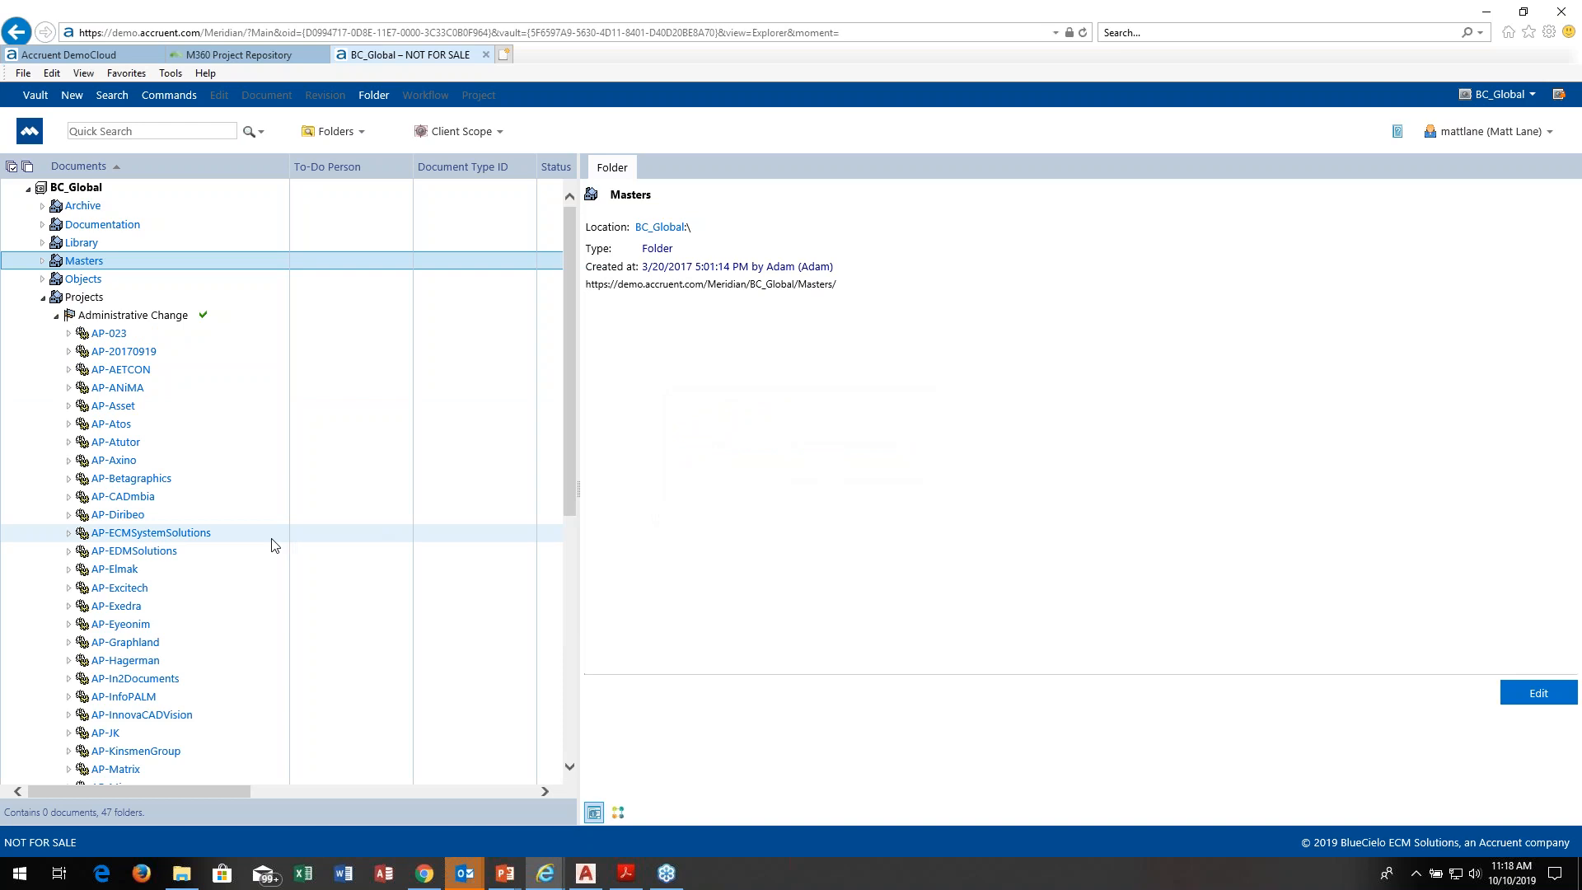
pyautogui.click(55, 316)
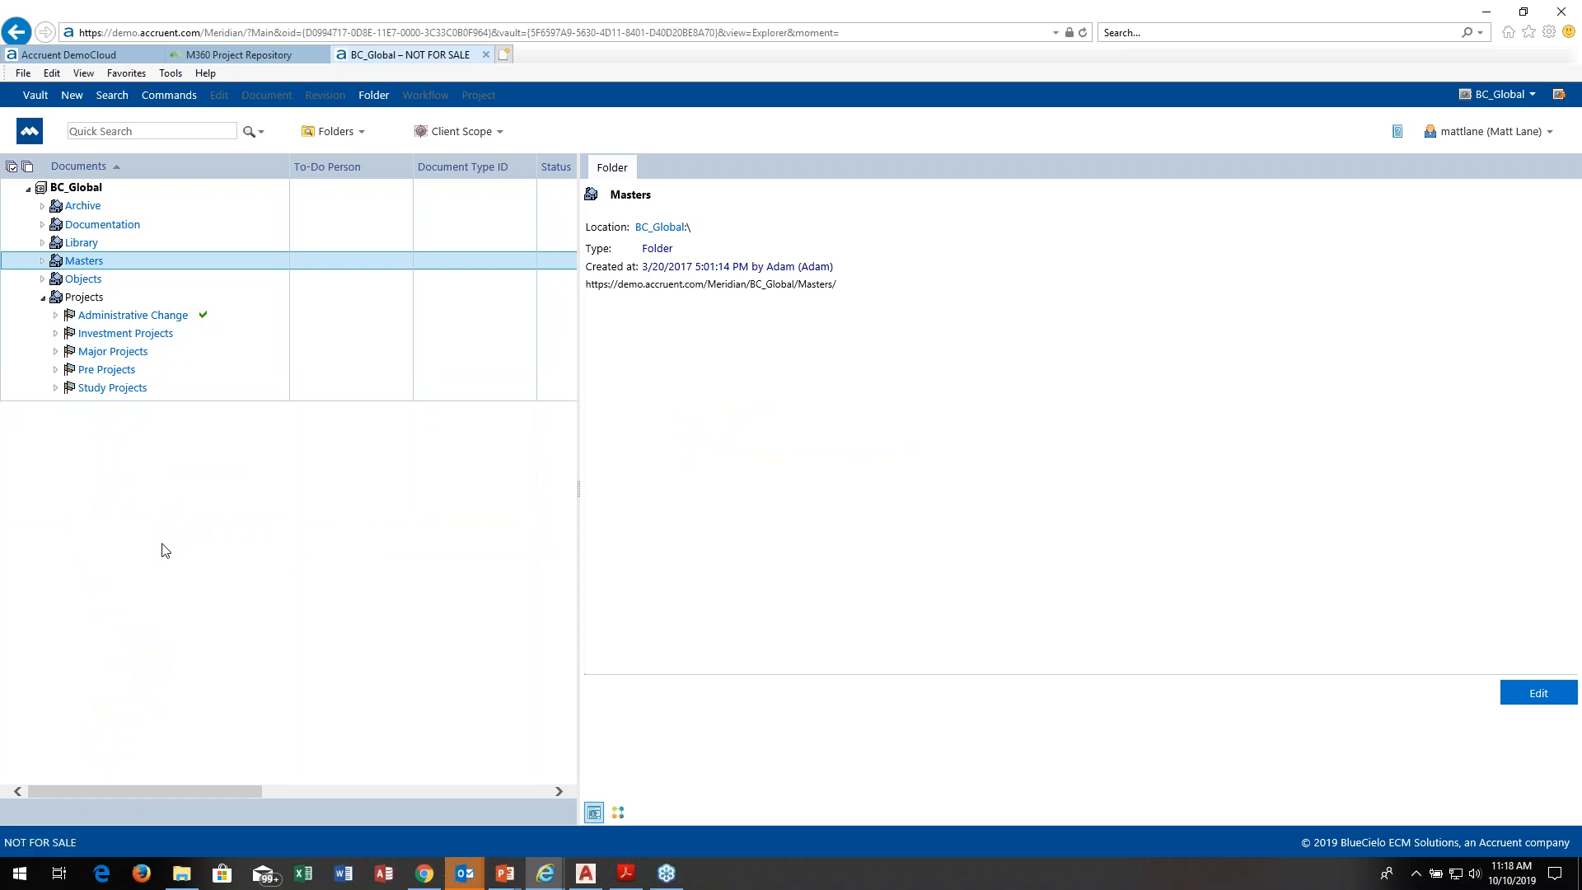
# Step: List the Major Projects and look at the folder contents of MP-Bleacher Unit 3
pyautogui.click(55, 354)
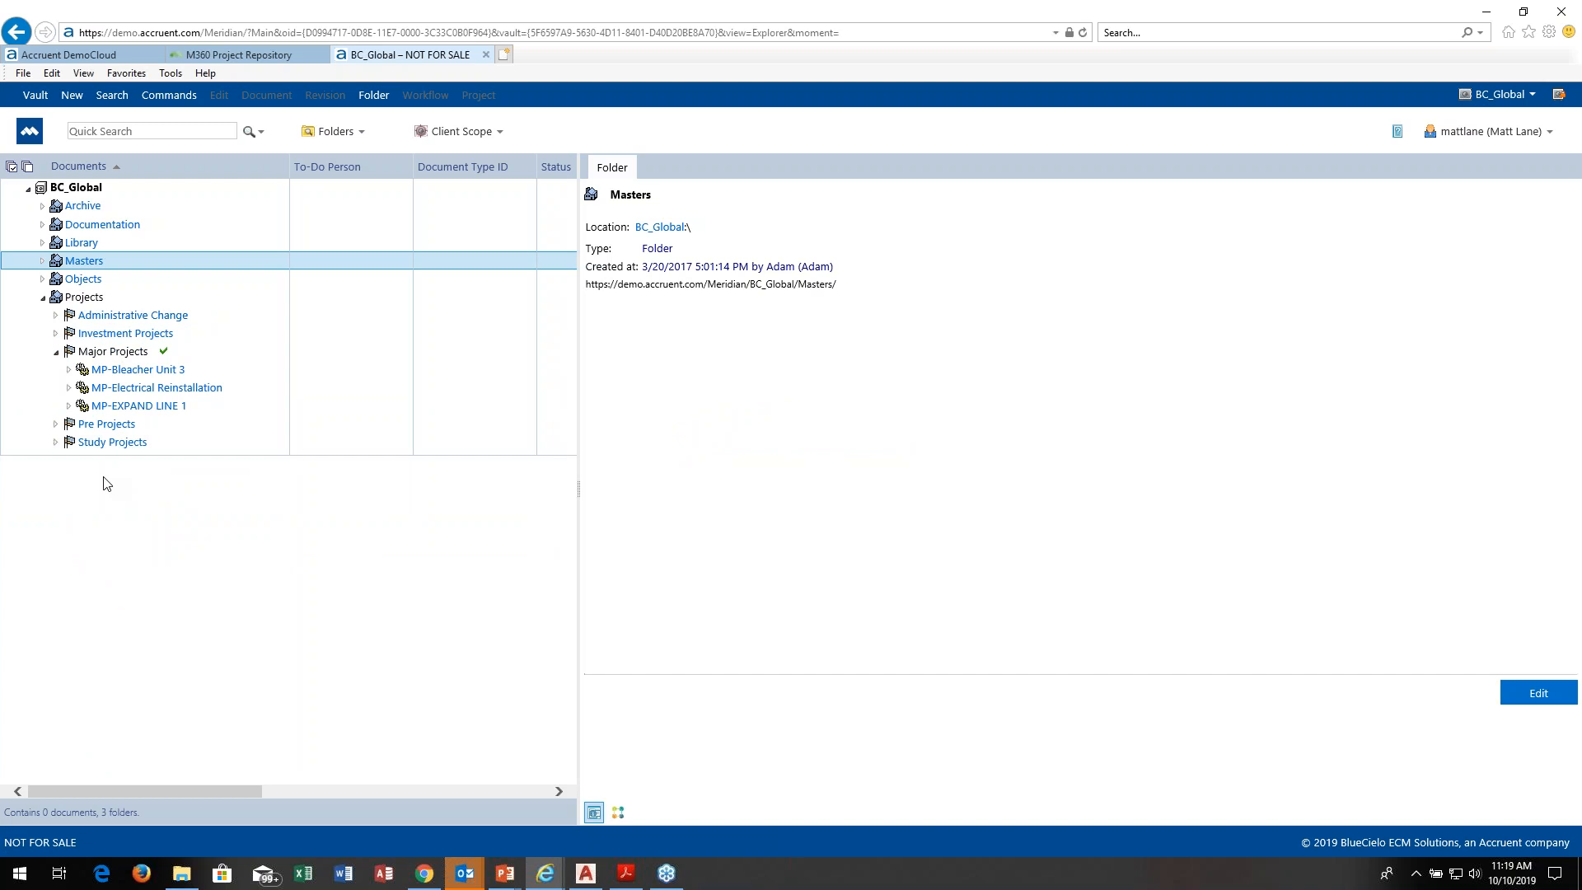
pyautogui.click(69, 369)
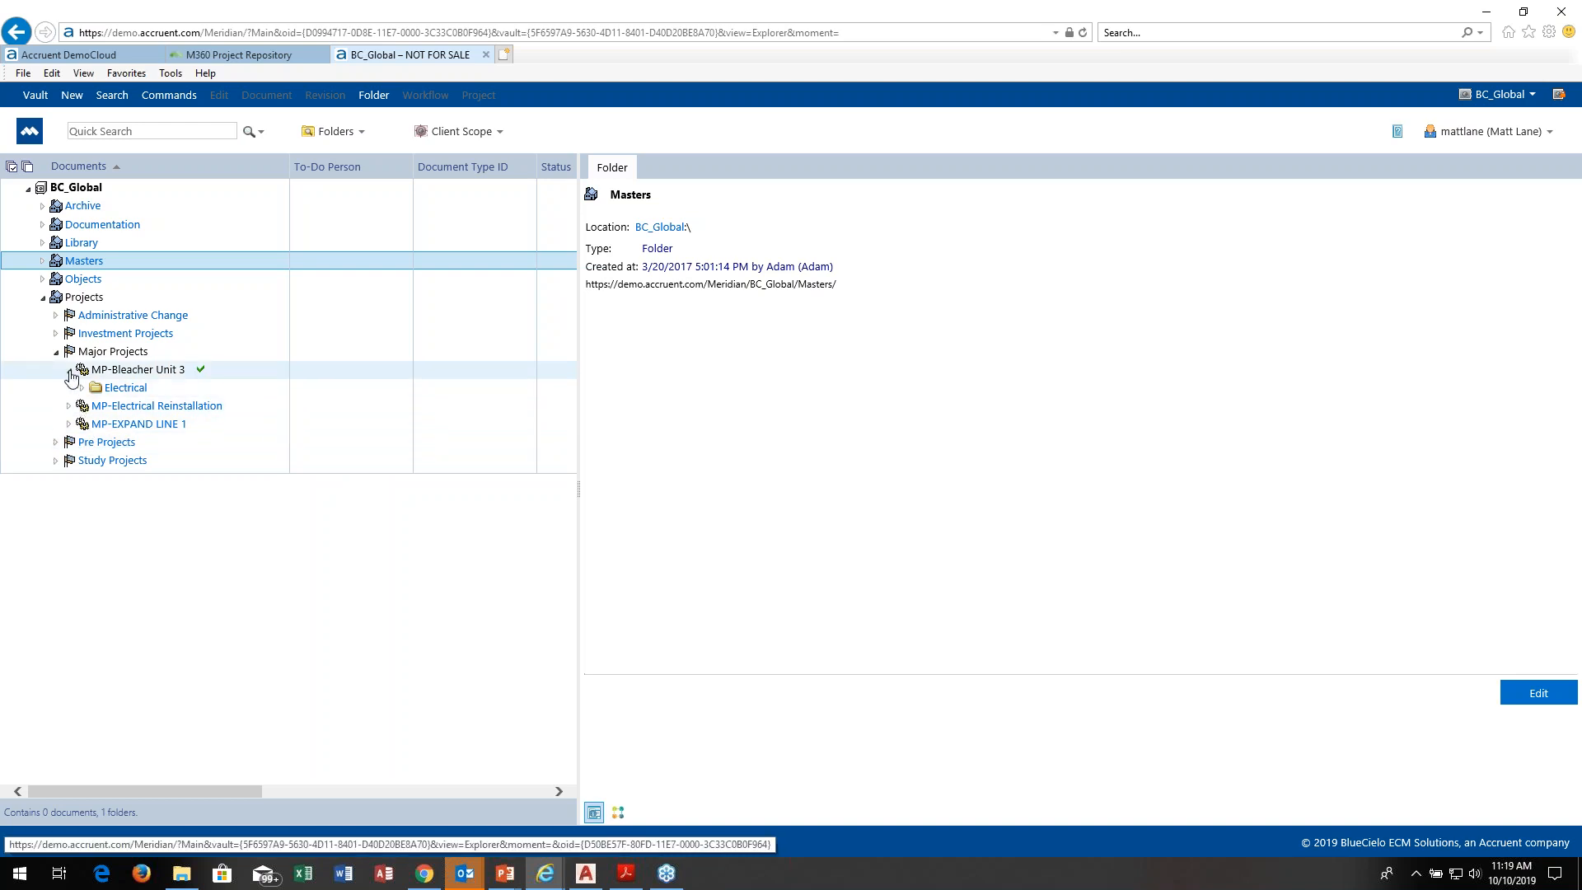
pyautogui.click(69, 370)
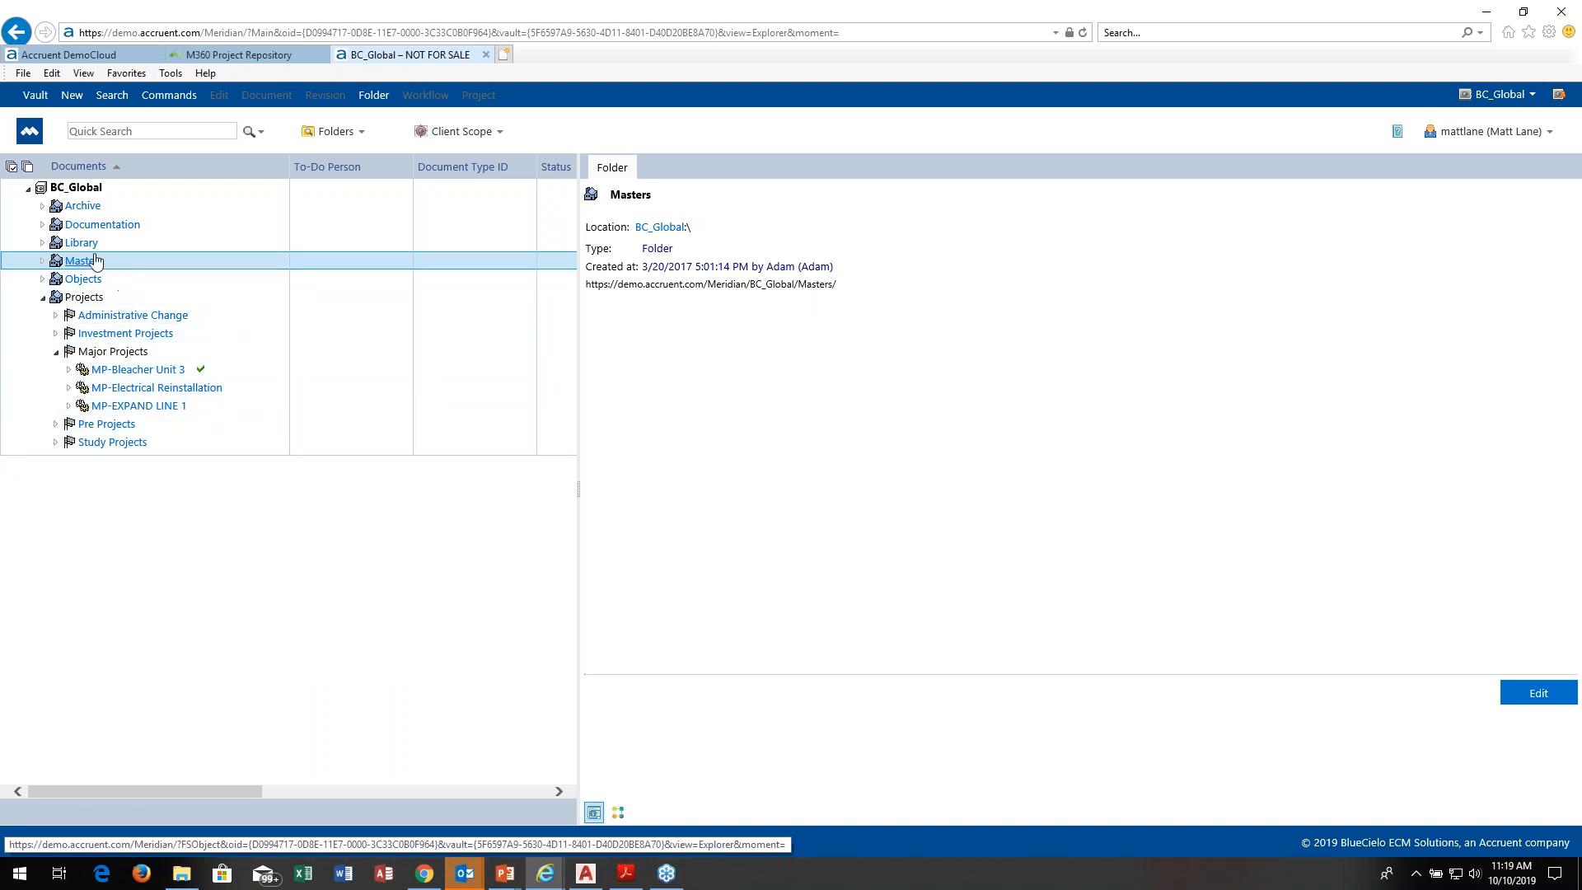
# Step: From the CTD-32-0014.dwg master in BlueCielo Plant's Electrical CTD folder, open its project copy in AP-MN-P001
pyautogui.click(43, 261)
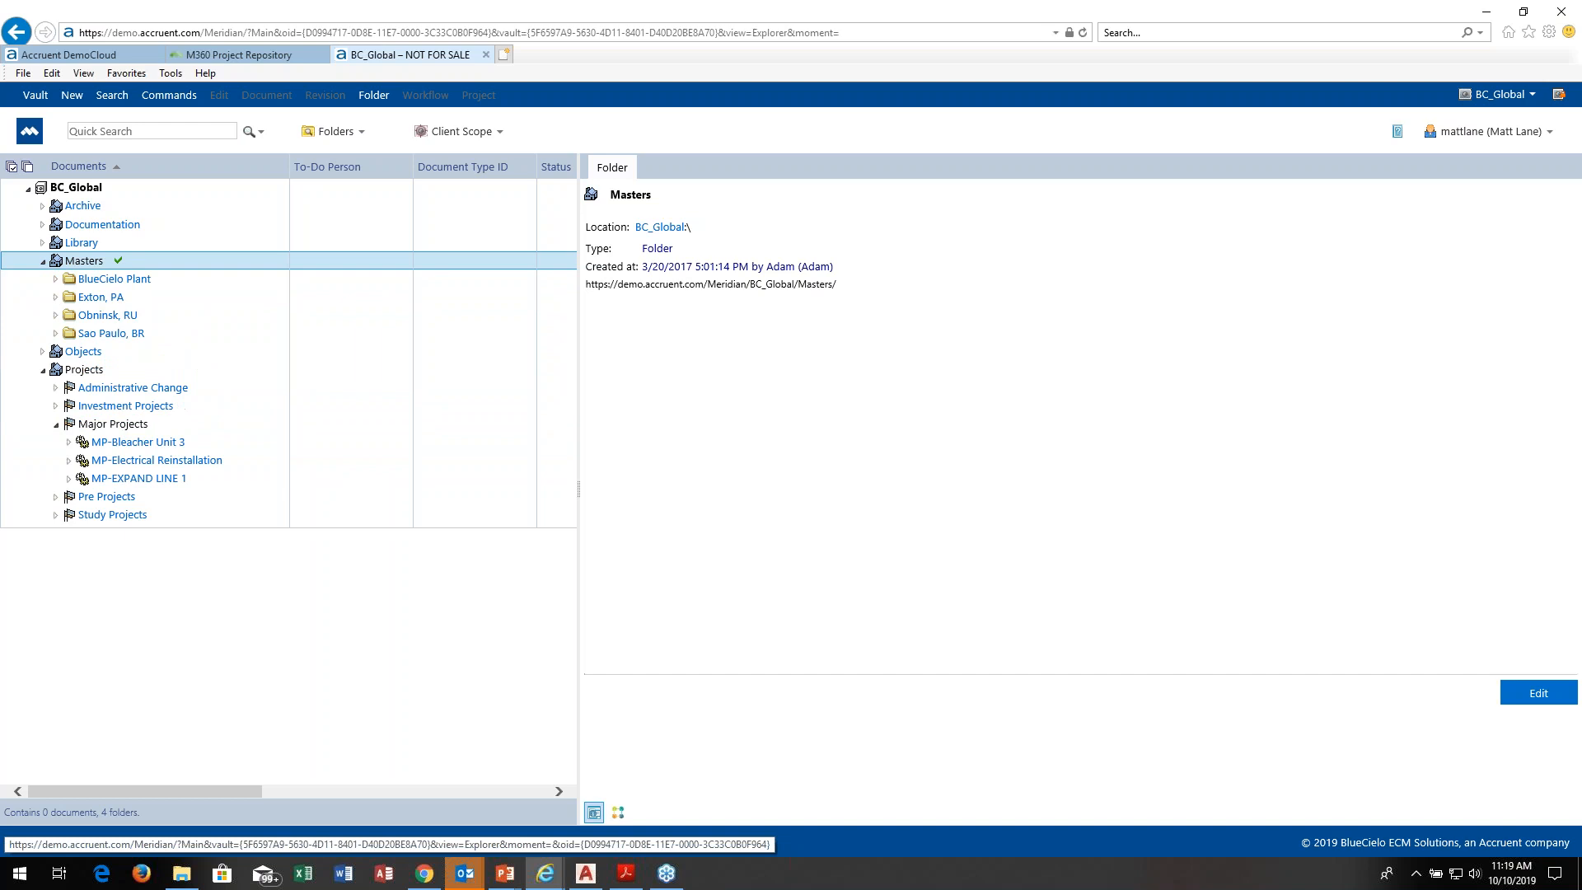
pyautogui.click(55, 280)
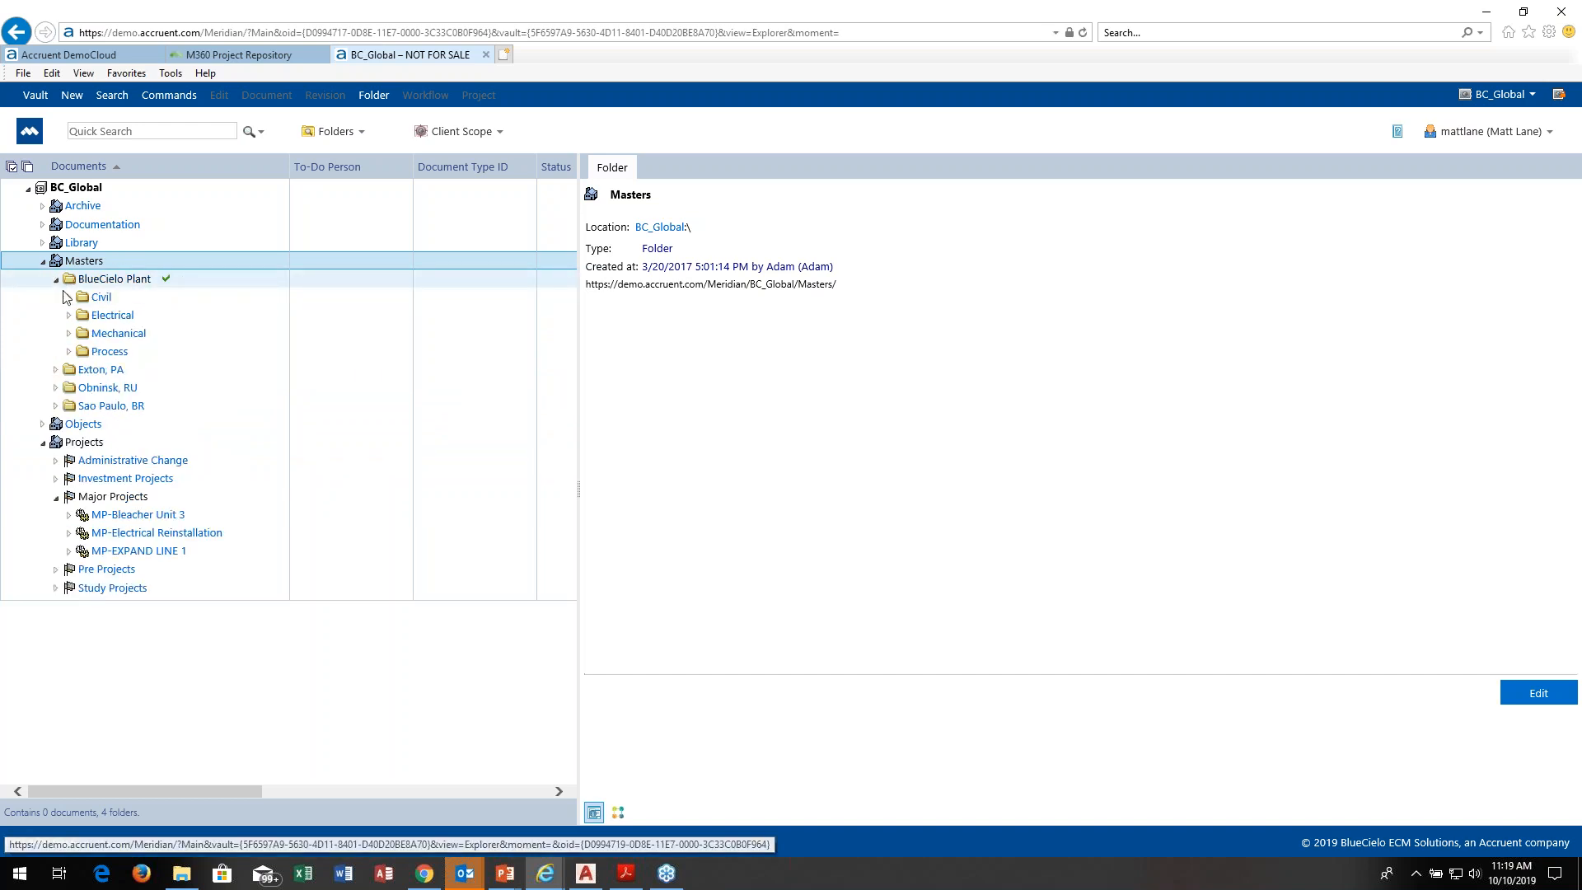
pyautogui.click(69, 315)
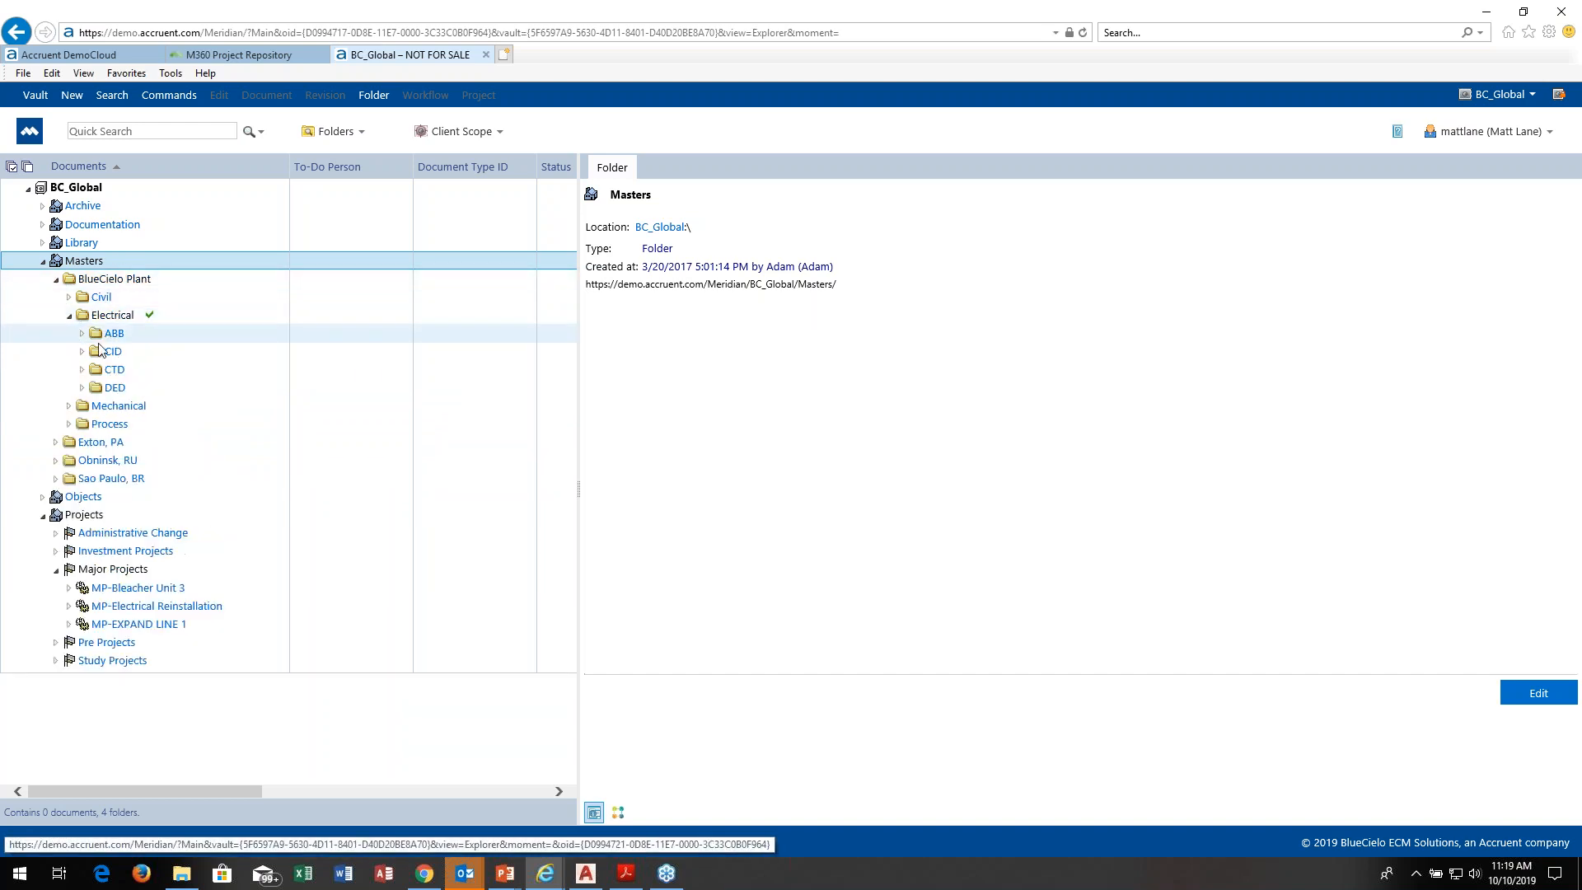
pyautogui.click(82, 370)
pyautogui.click(119, 405)
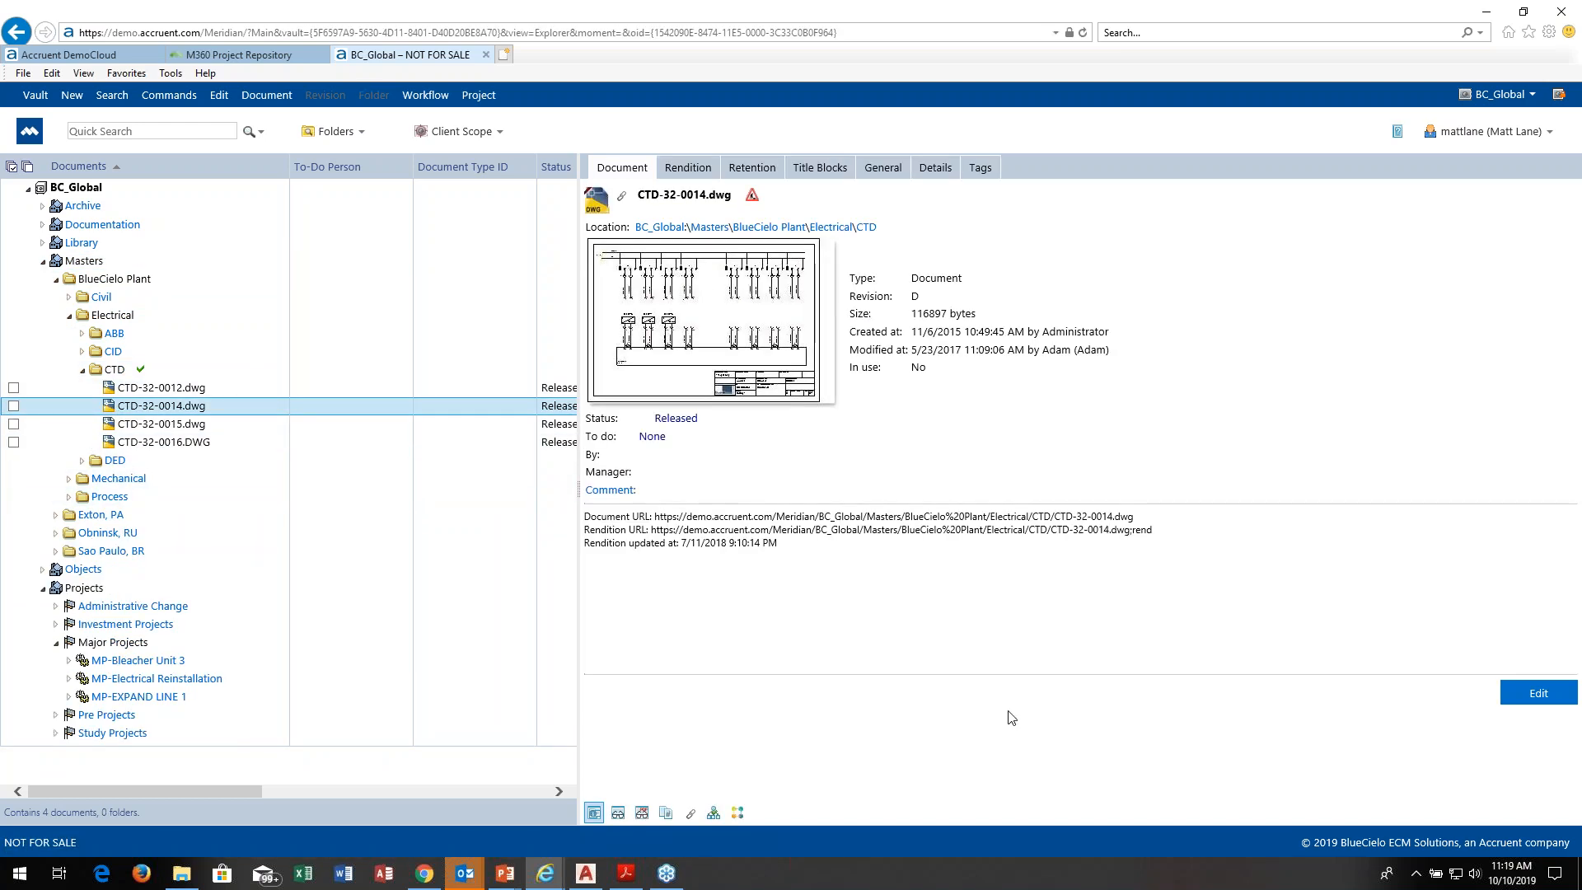
pyautogui.click(714, 812)
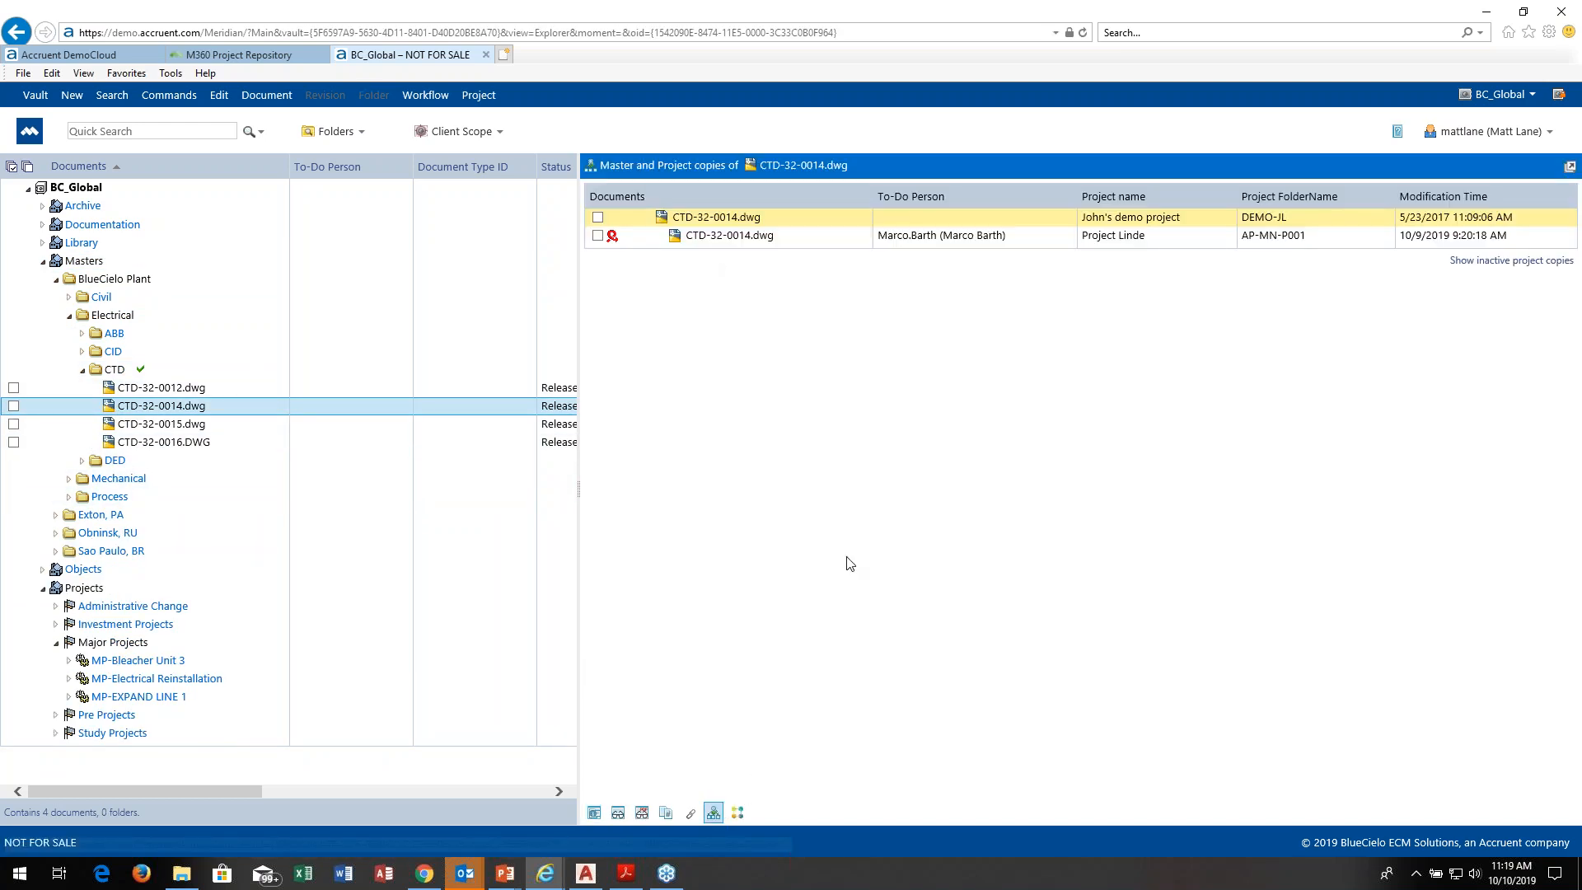
pyautogui.click(752, 237)
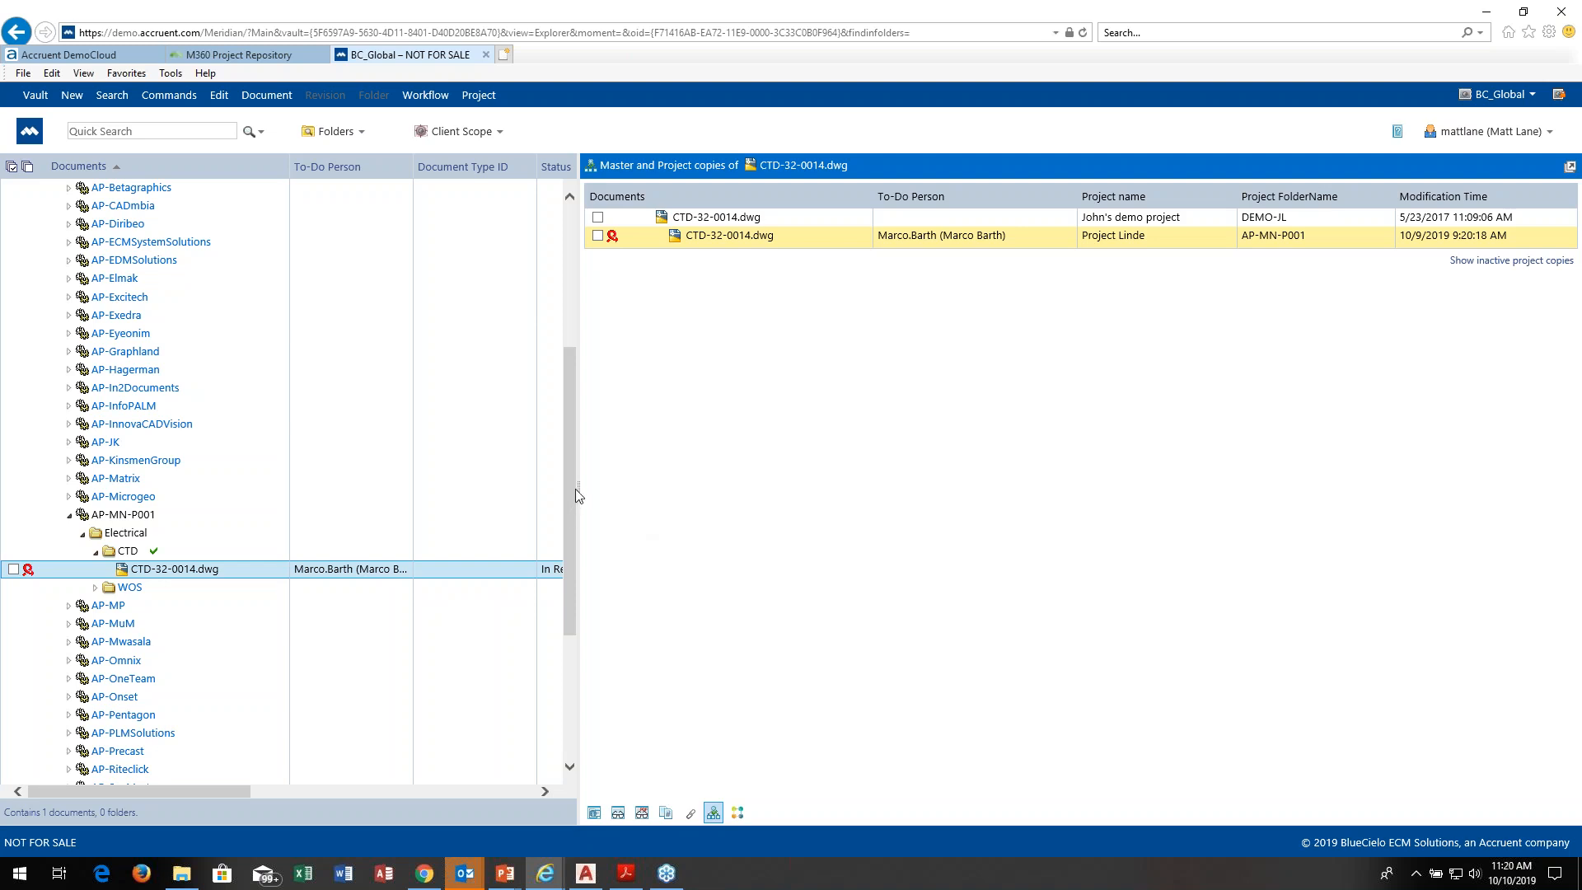
# Step: Collapse the Projects tree and run a quick search of the vault for "ctd"
pyautogui.moveTo(575, 490); pyautogui.dragTo(567, 315)
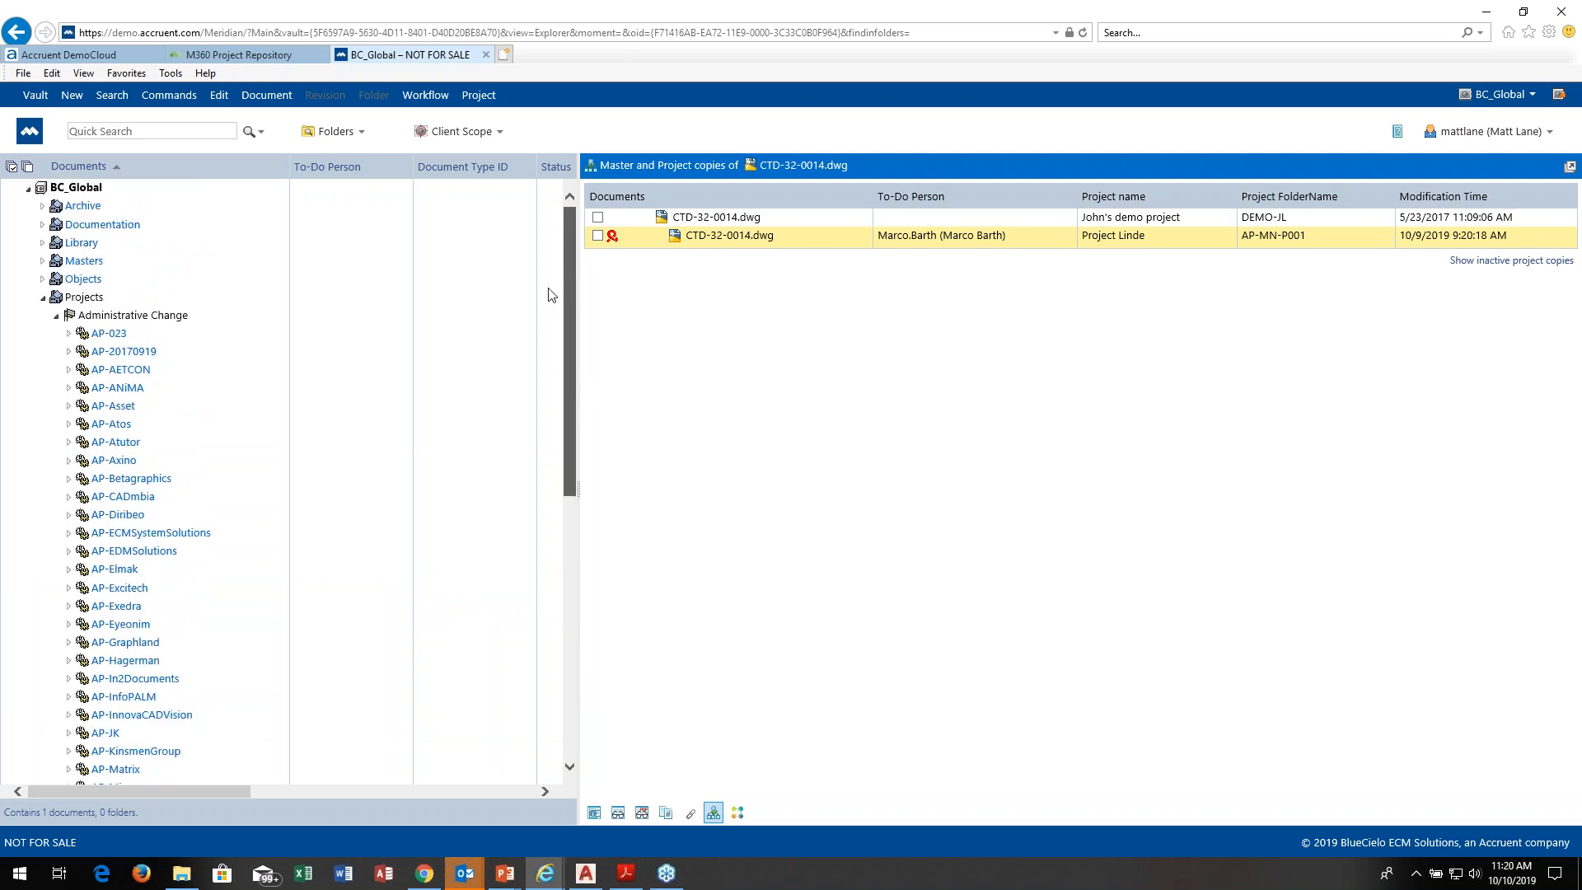
pyautogui.click(42, 298)
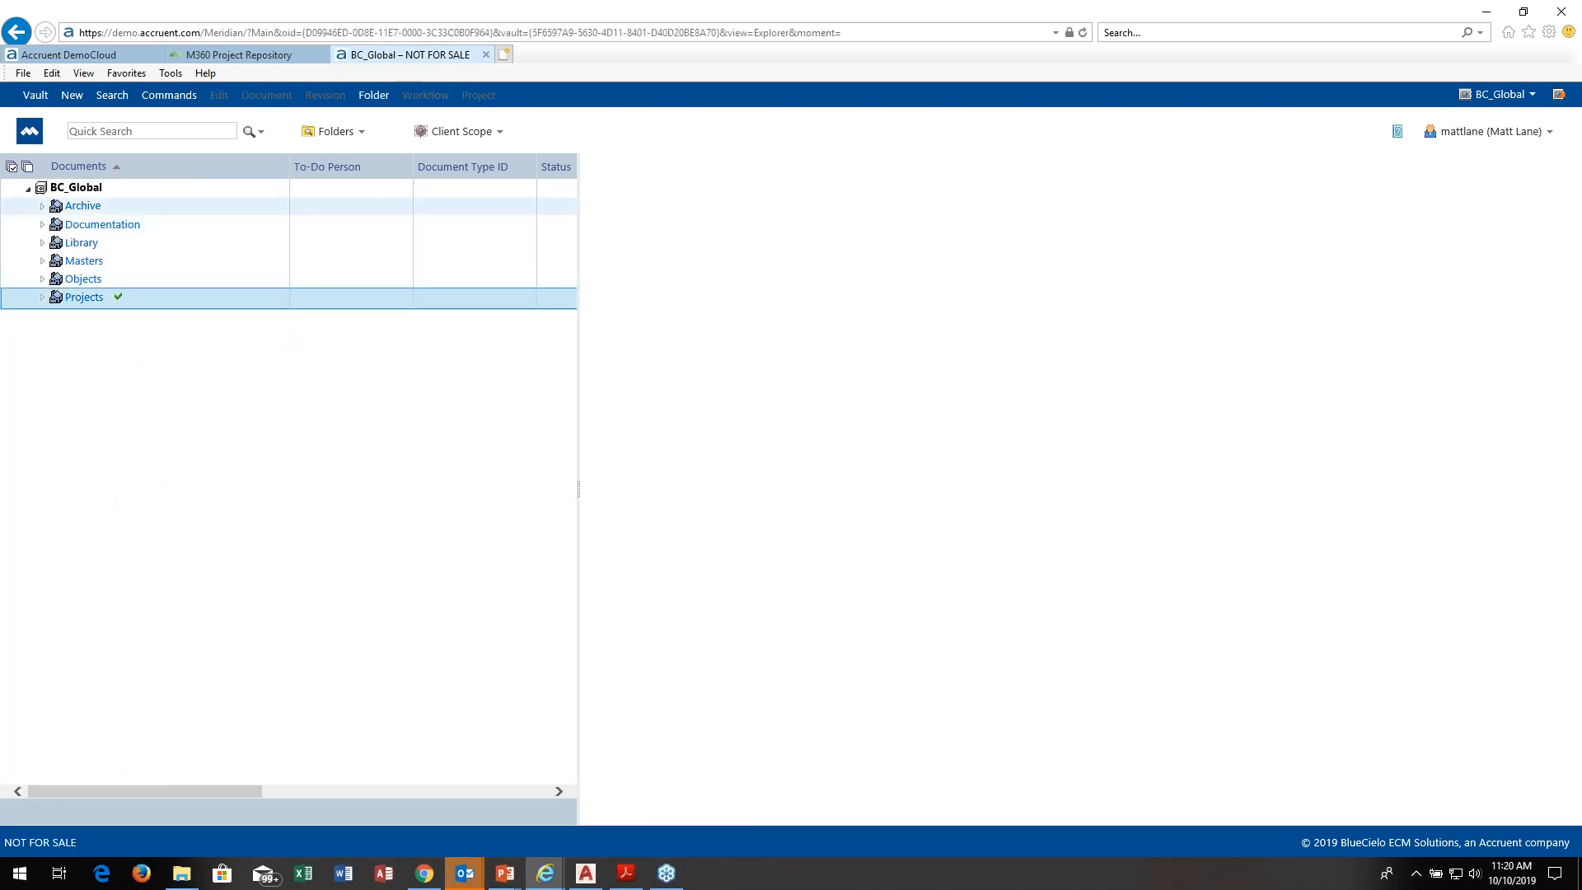
pyautogui.click(183, 131)
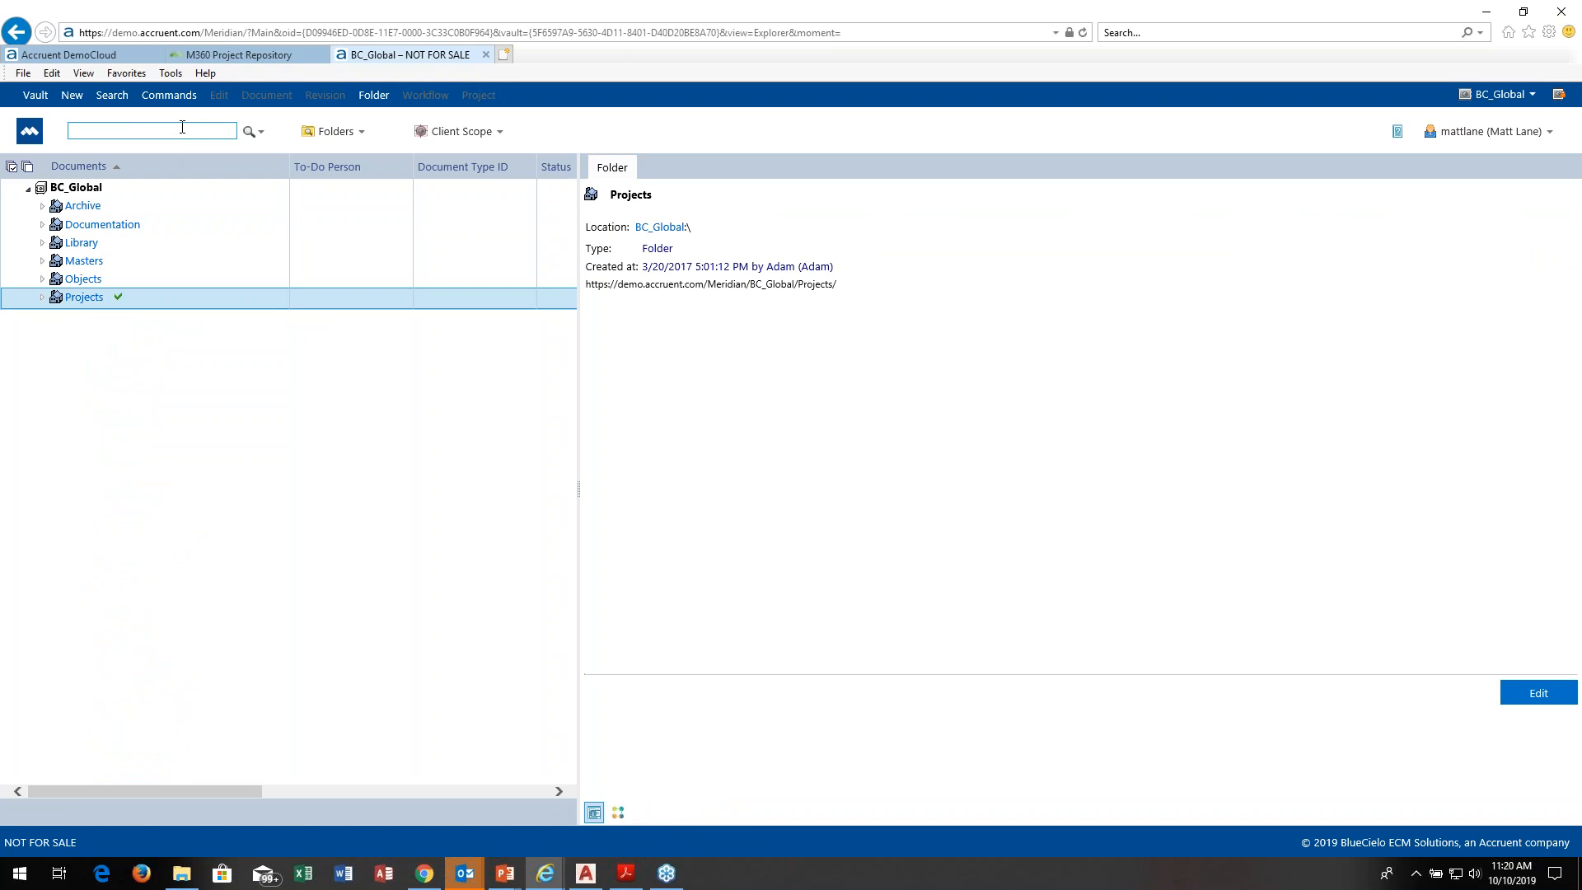
pyautogui.write('ctd')
pyautogui.click(249, 133)
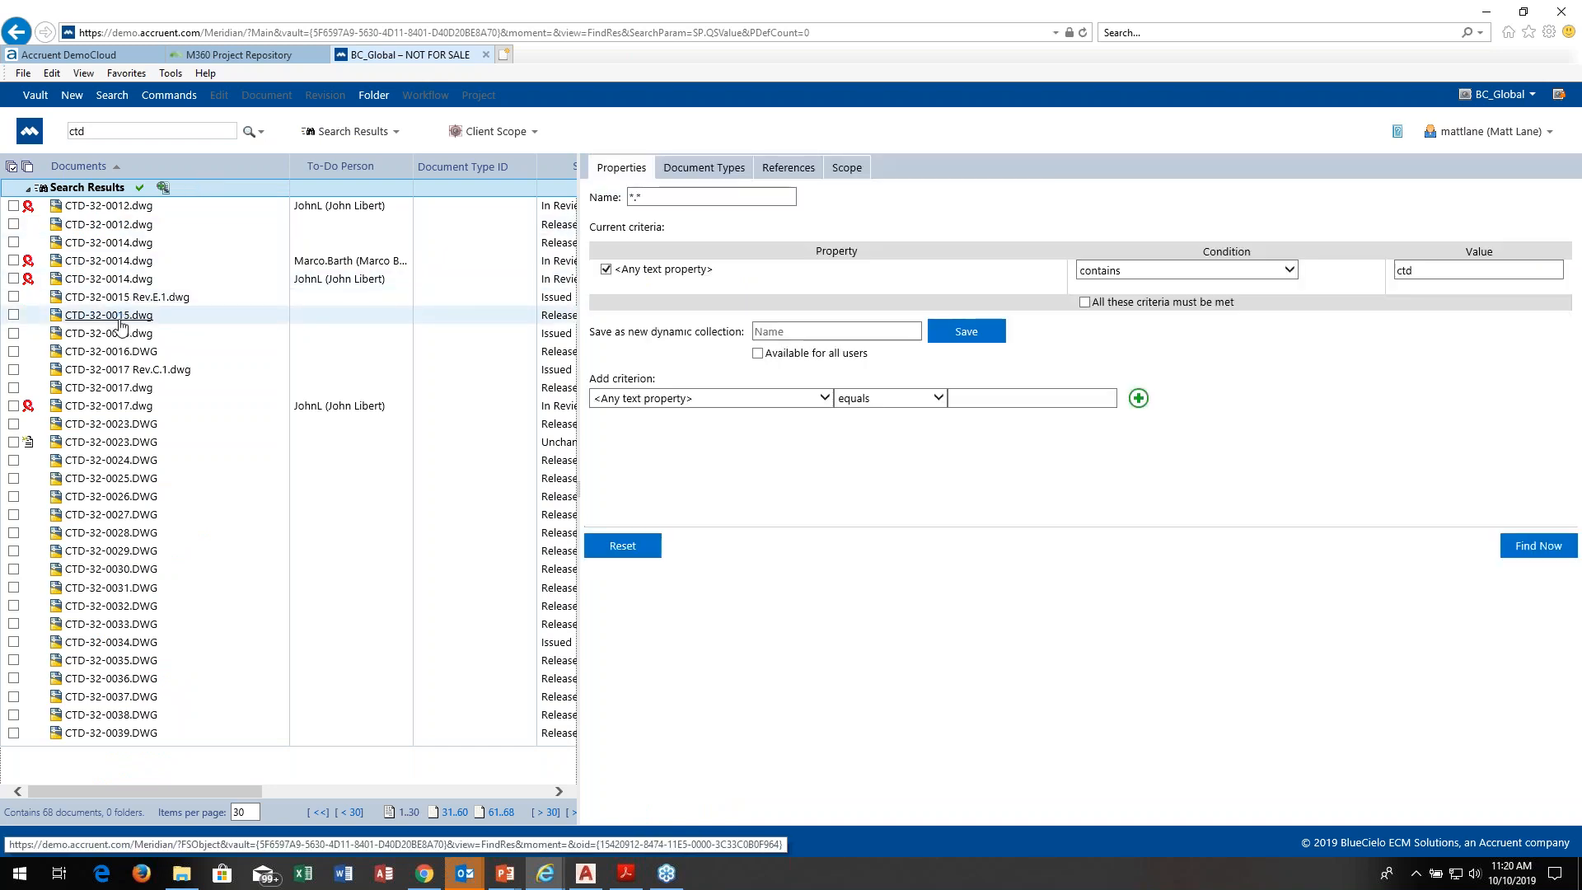
# Step: Create a project copy of the released CTD-32-0015.dwg master in the AP-Hagerman project under Administrative Change
pyautogui.click(121, 317)
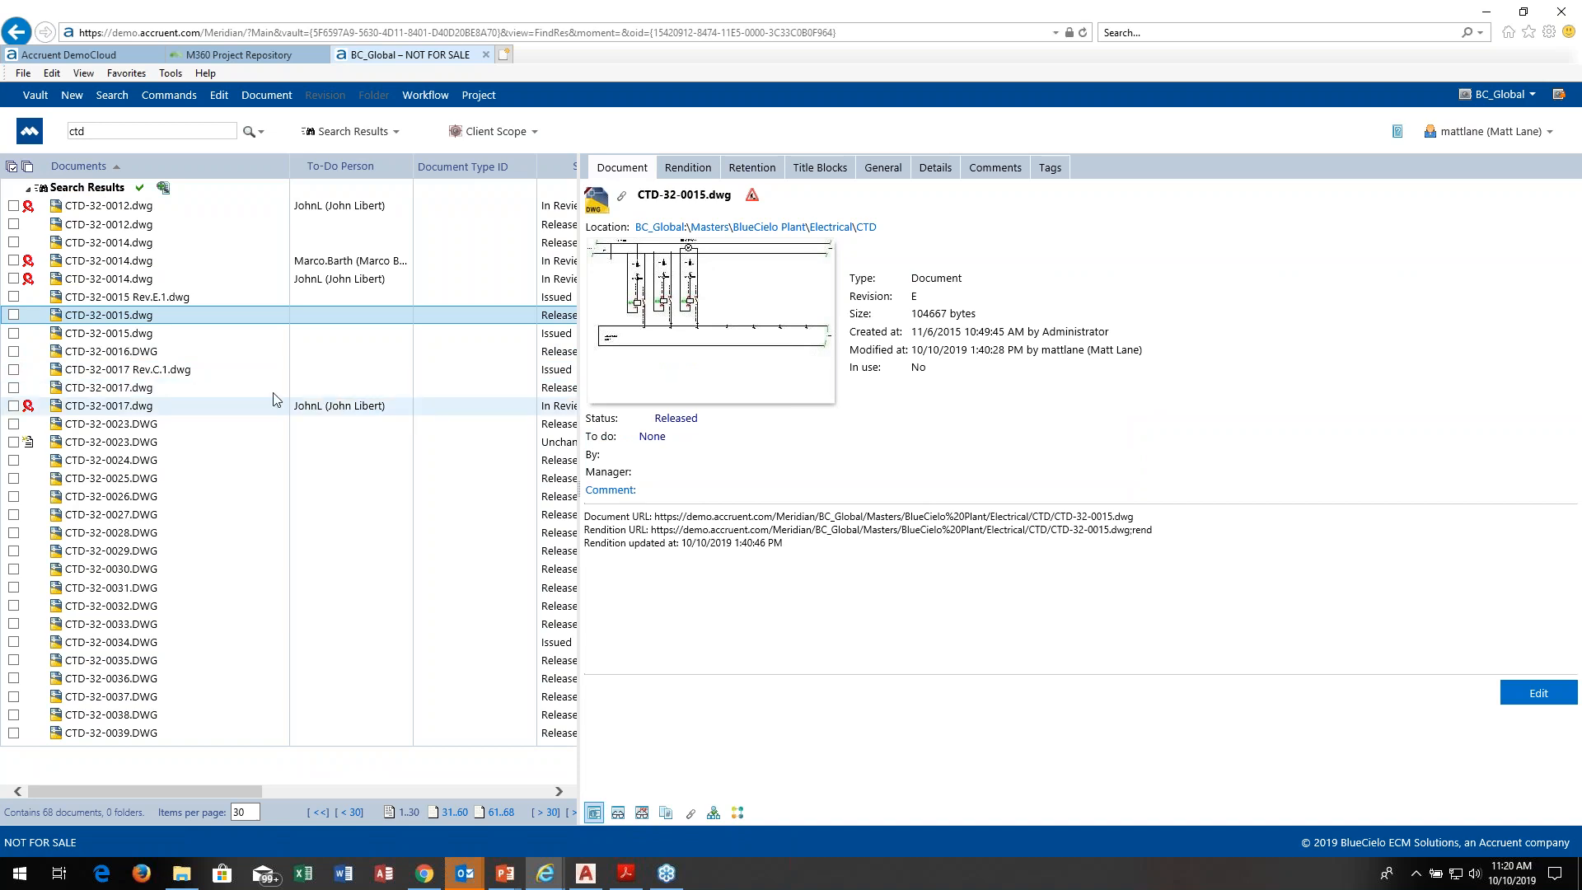
pyautogui.rightClick(137, 318)
pyautogui.moveTo(207, 455)
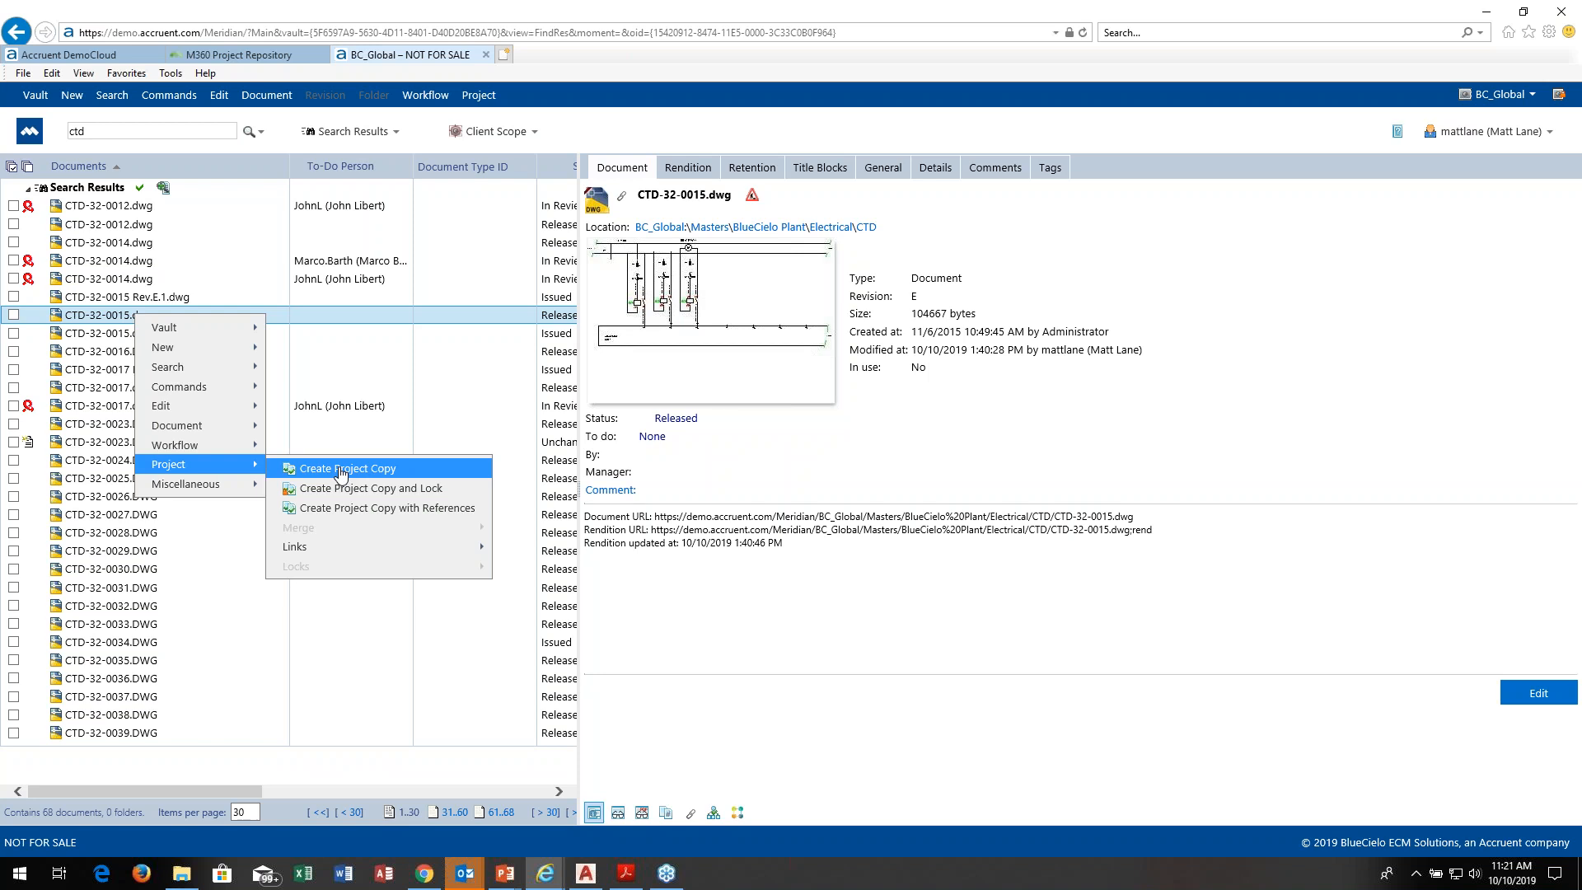
pyautogui.click(341, 470)
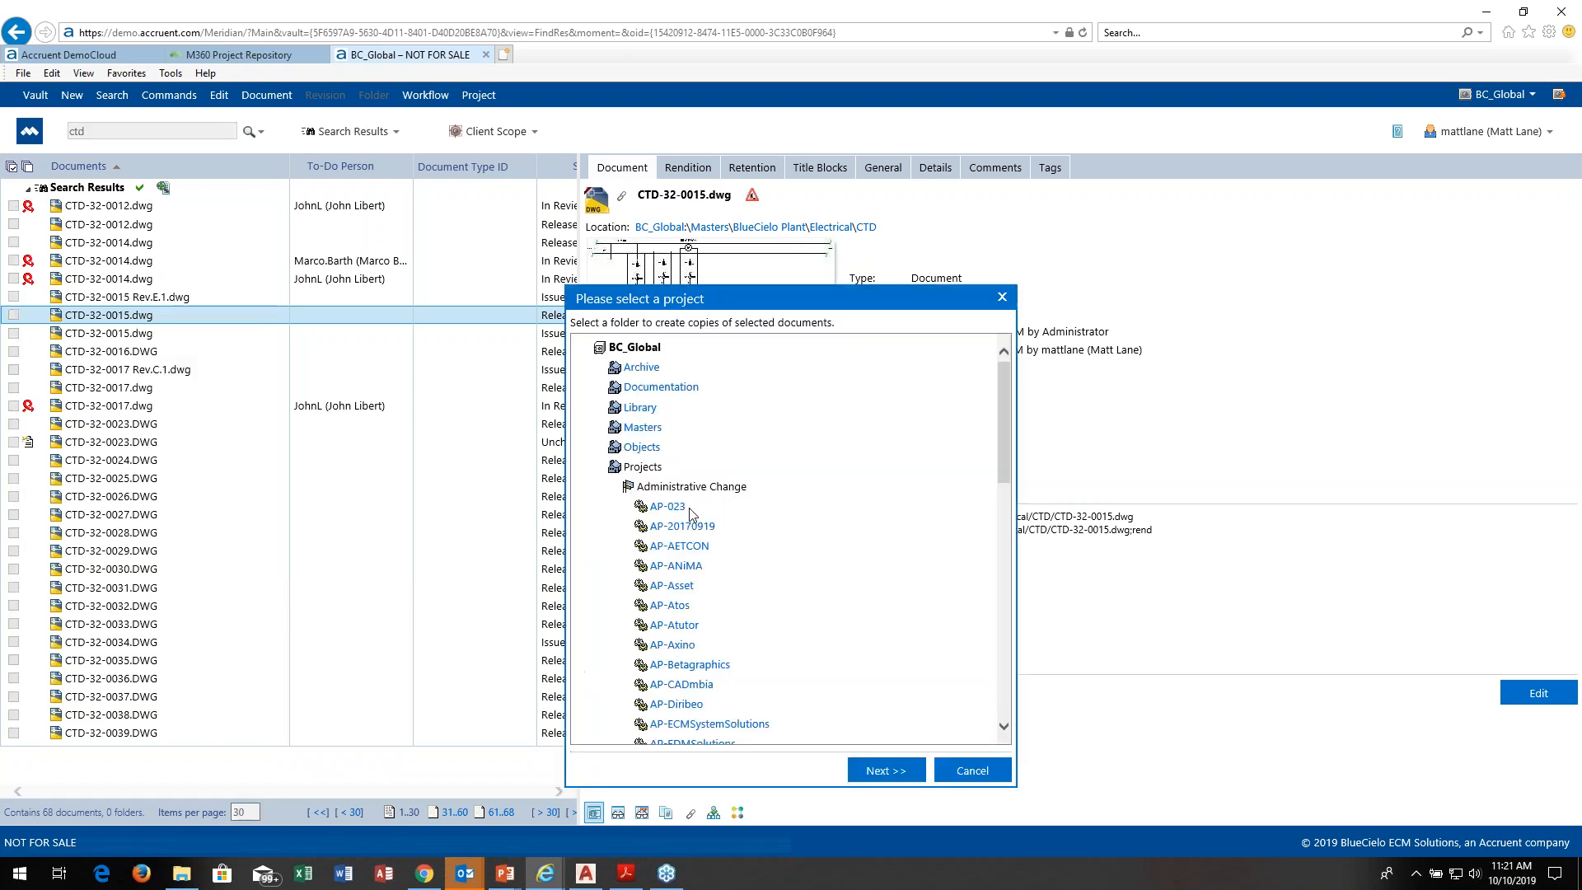
pyautogui.moveTo(1005, 411); pyautogui.dragTo(1005, 544)
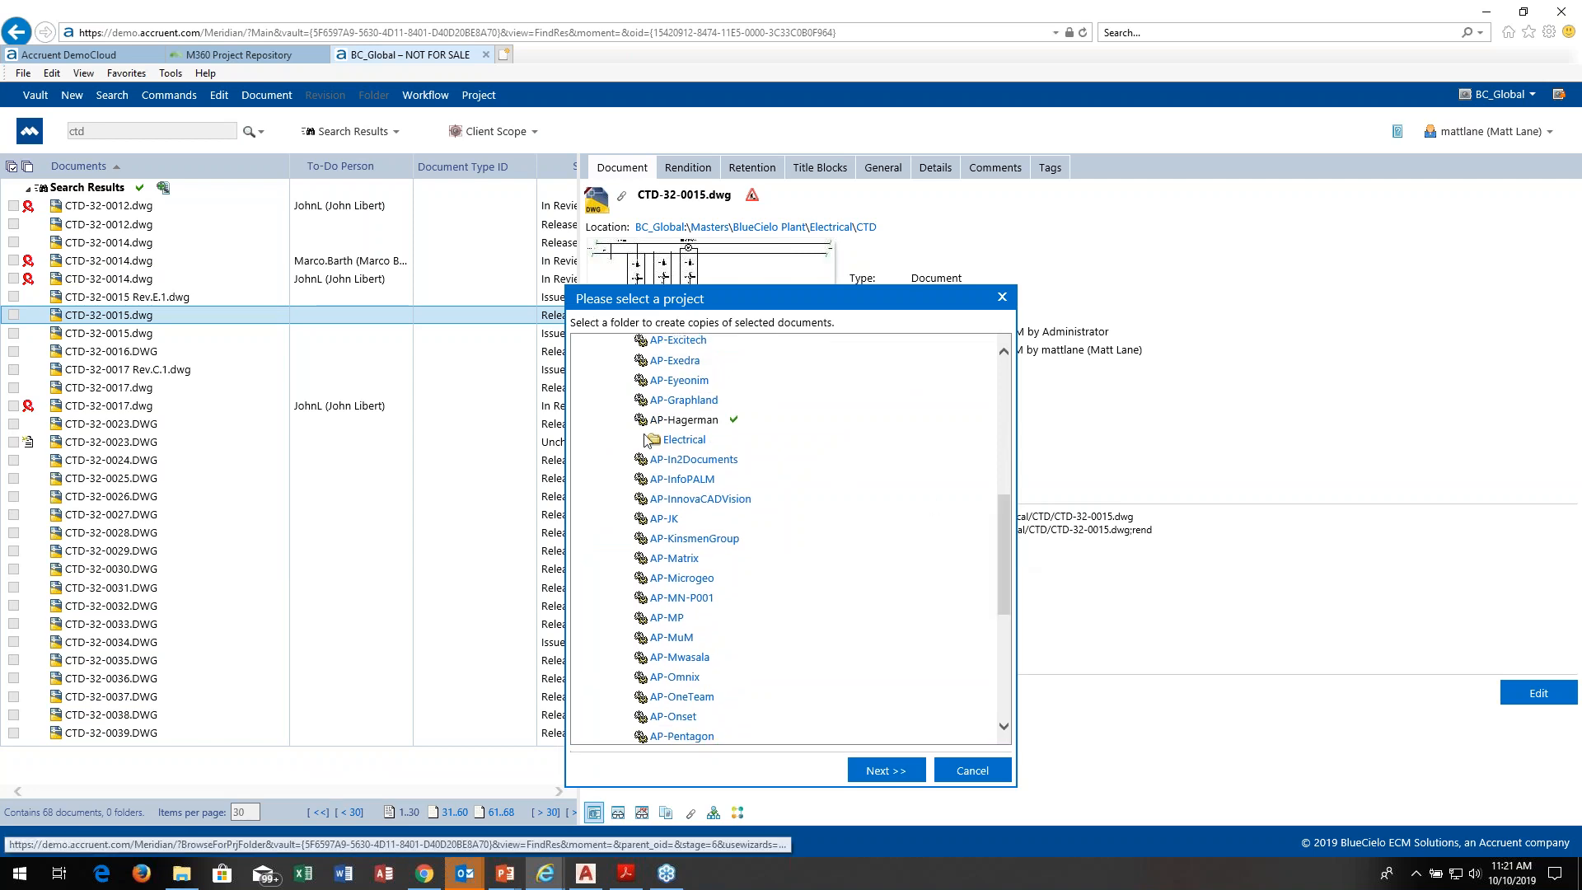
pyautogui.click(690, 422)
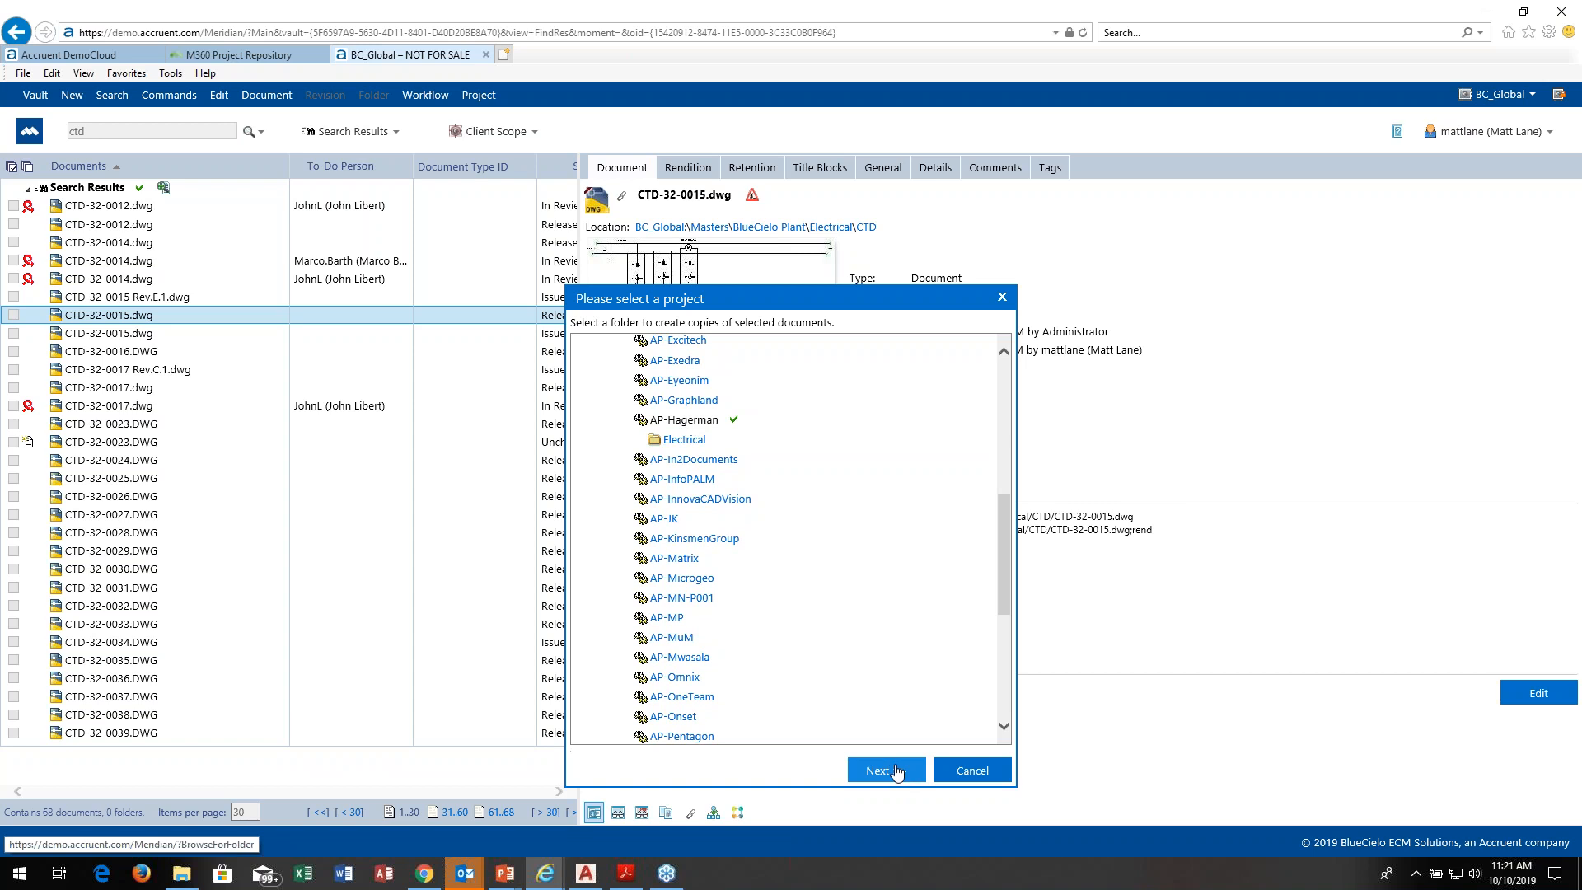
pyautogui.click(898, 771)
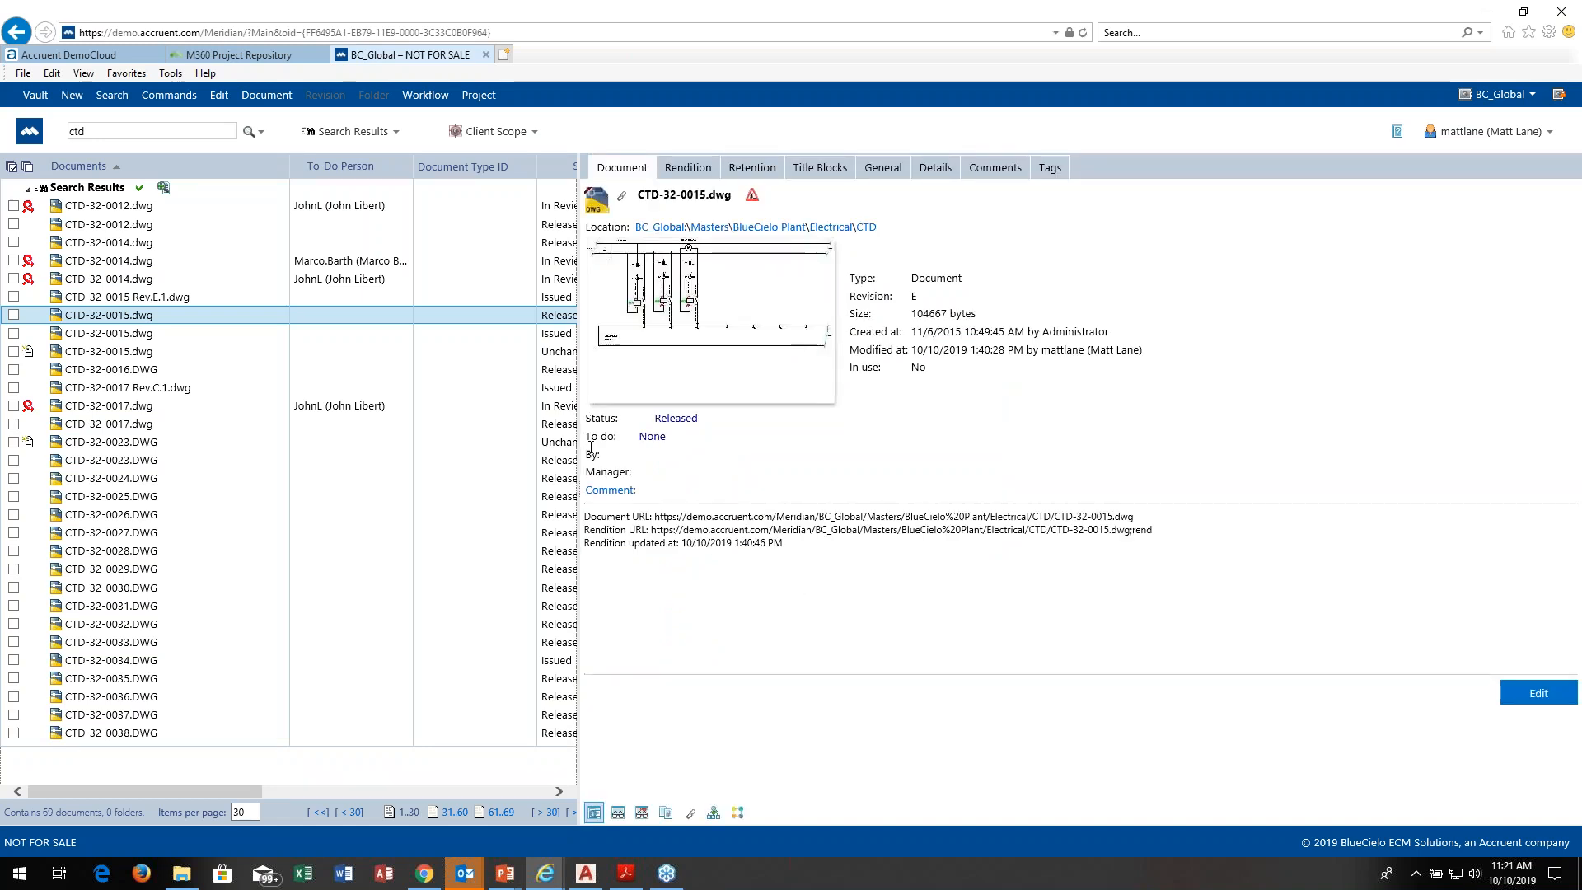
# Step: From the master and project copies of CTD-32-0015.dwg, select the AP-Hagerman copy, locate it in the Folders view and display its drawing
pyautogui.click(714, 813)
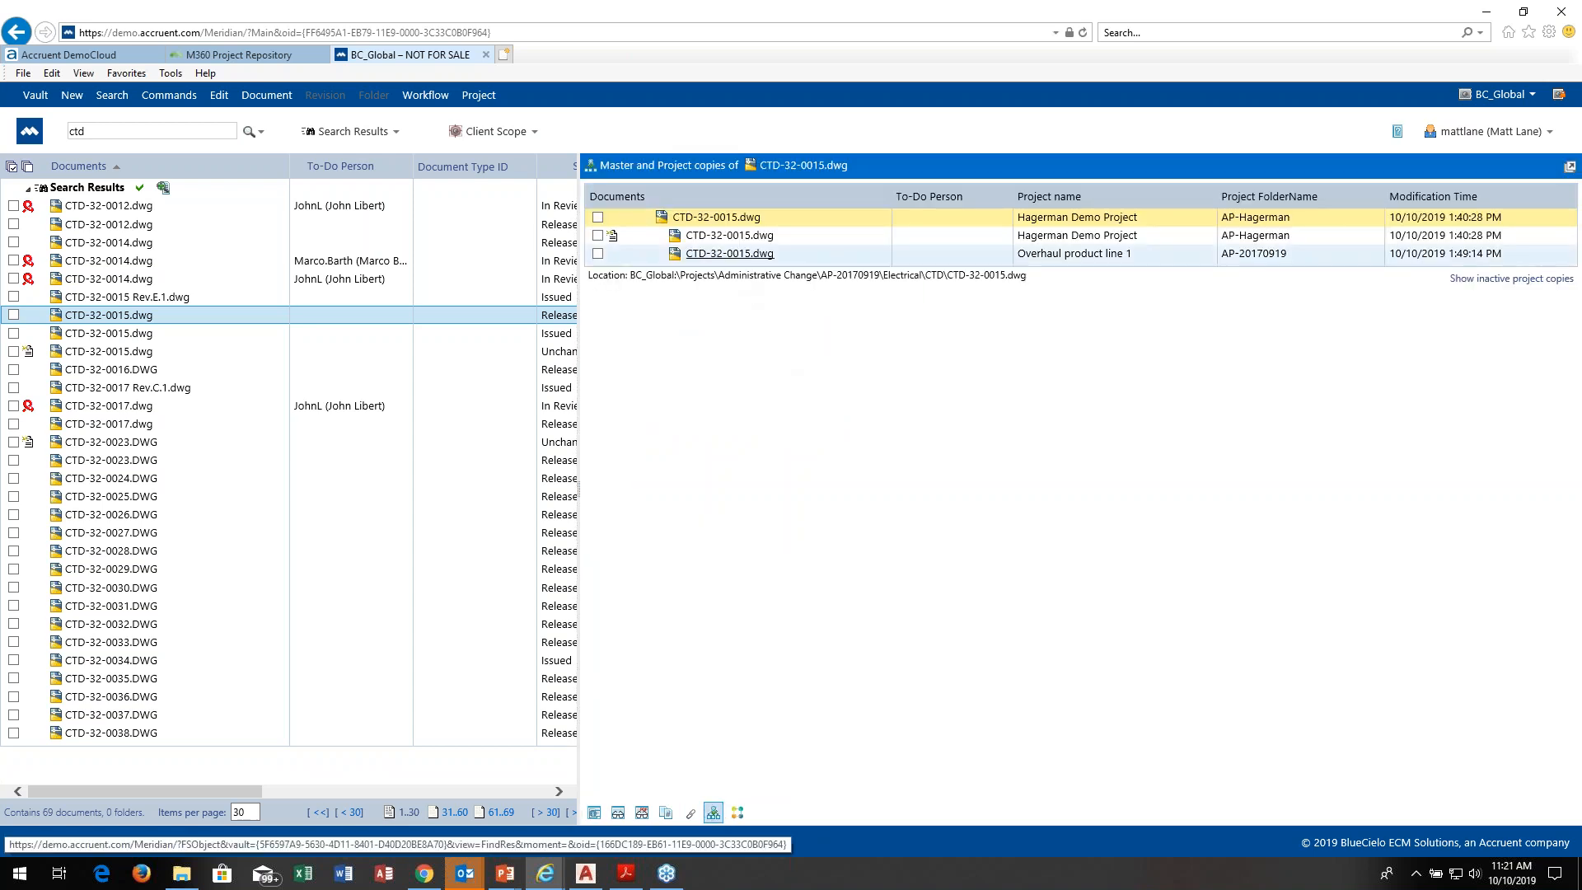
pyautogui.click(719, 237)
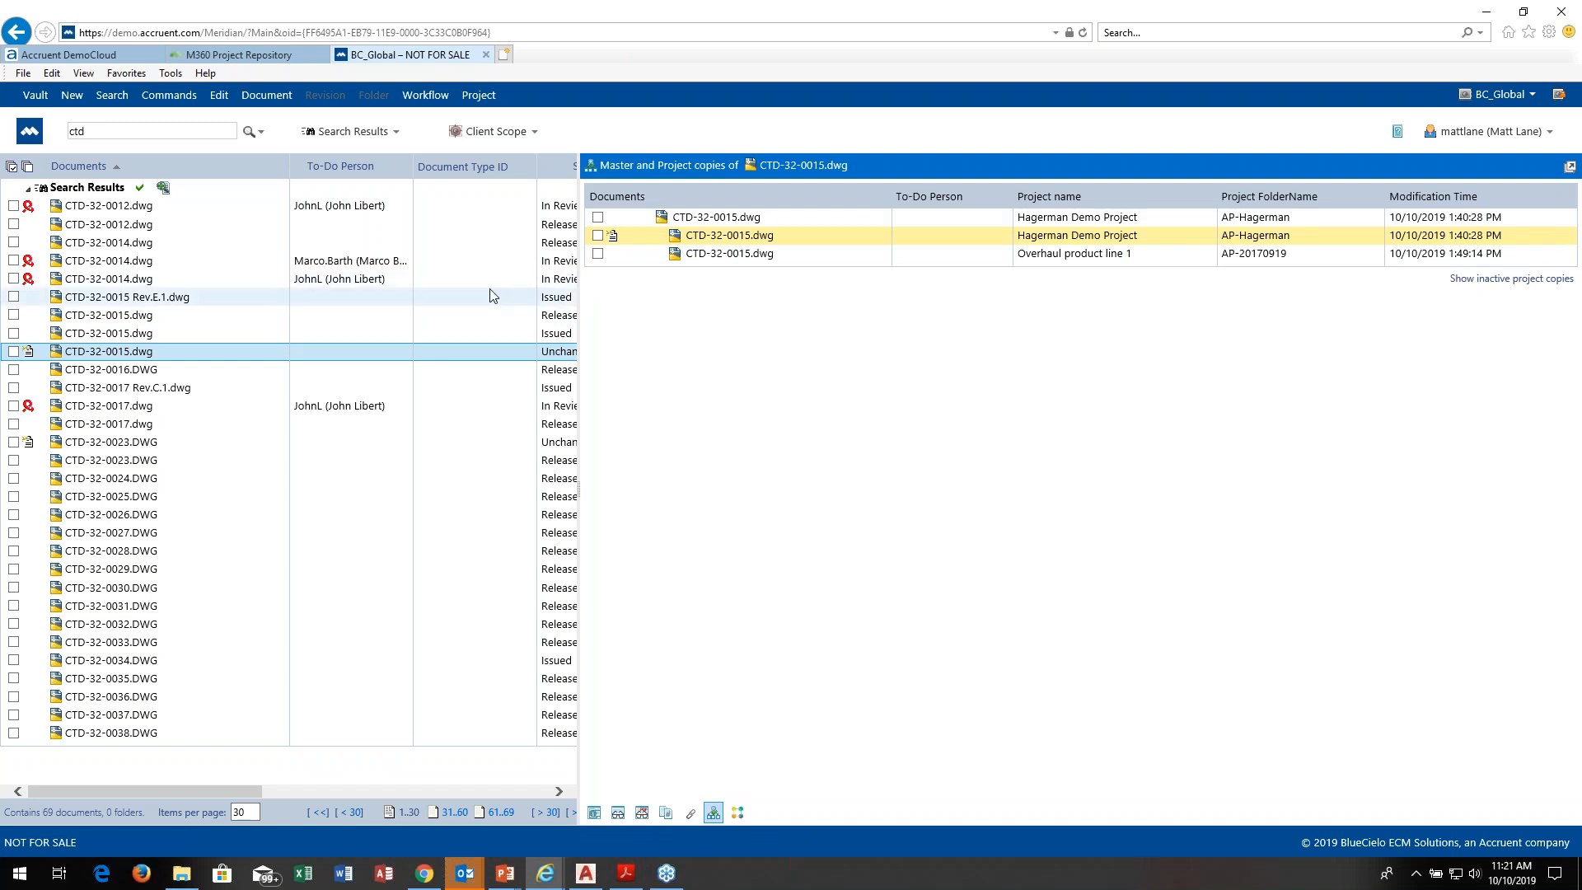
pyautogui.click(396, 133)
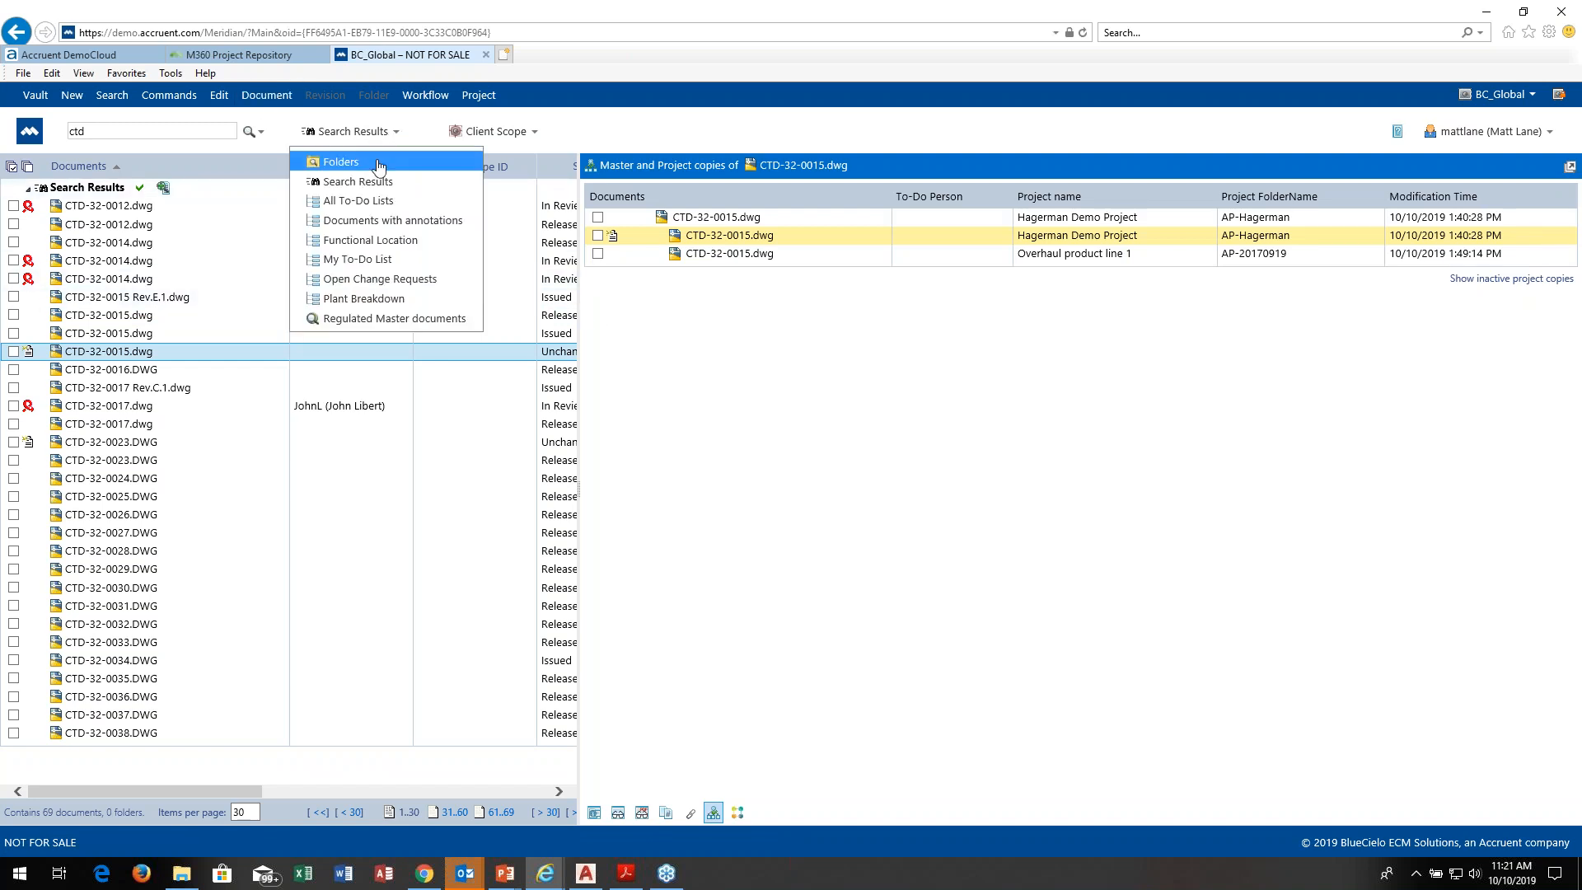
pyautogui.click(353, 201)
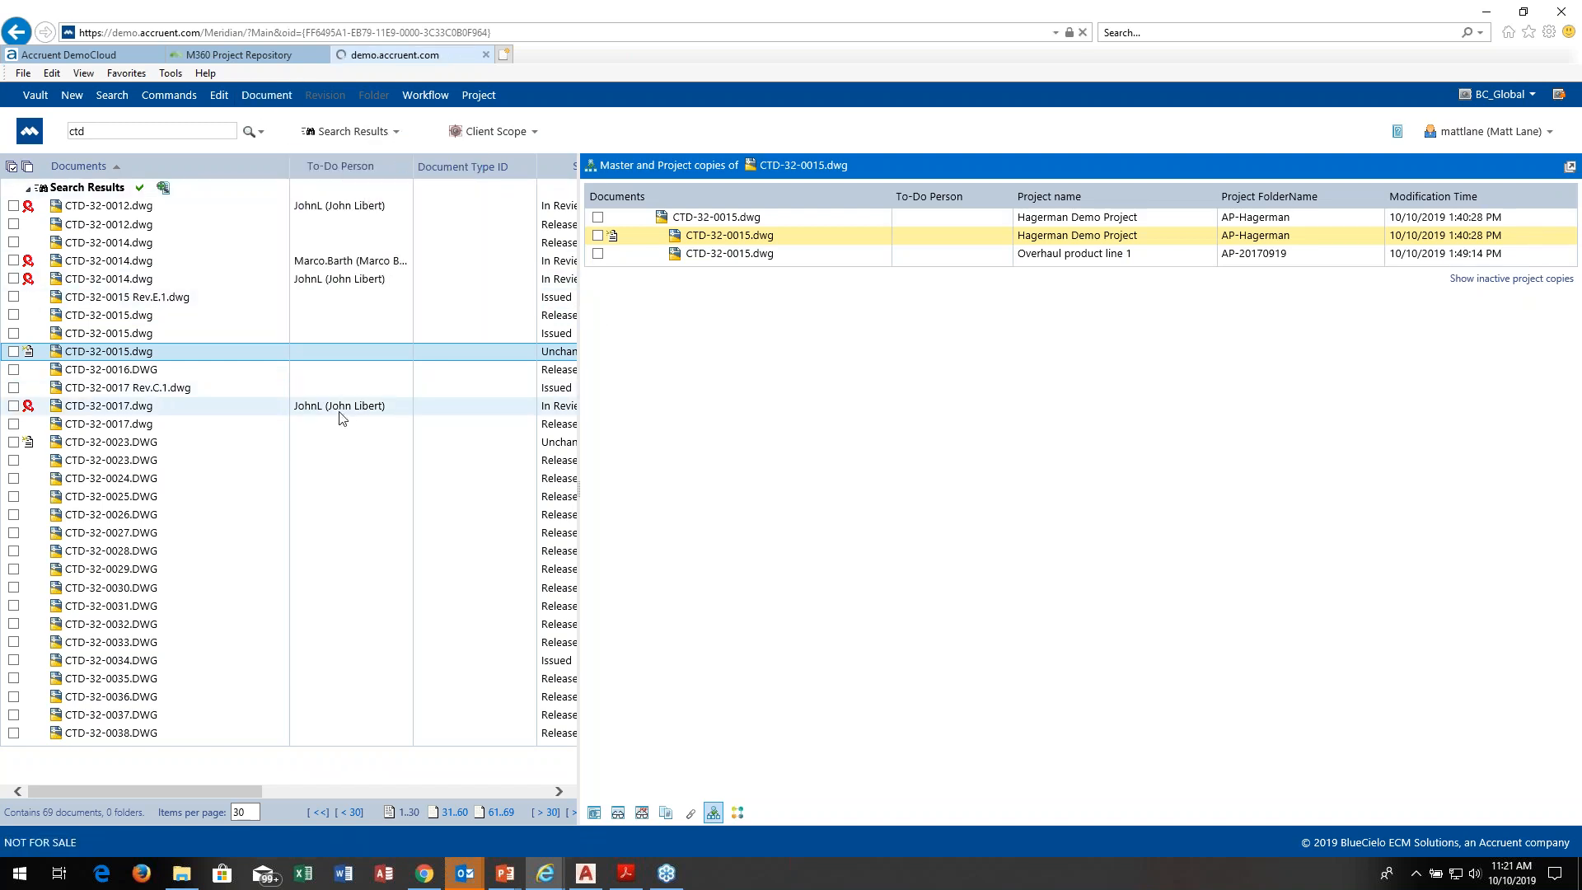
pyautogui.moveTo(567, 364); pyautogui.dragTo(549, 464)
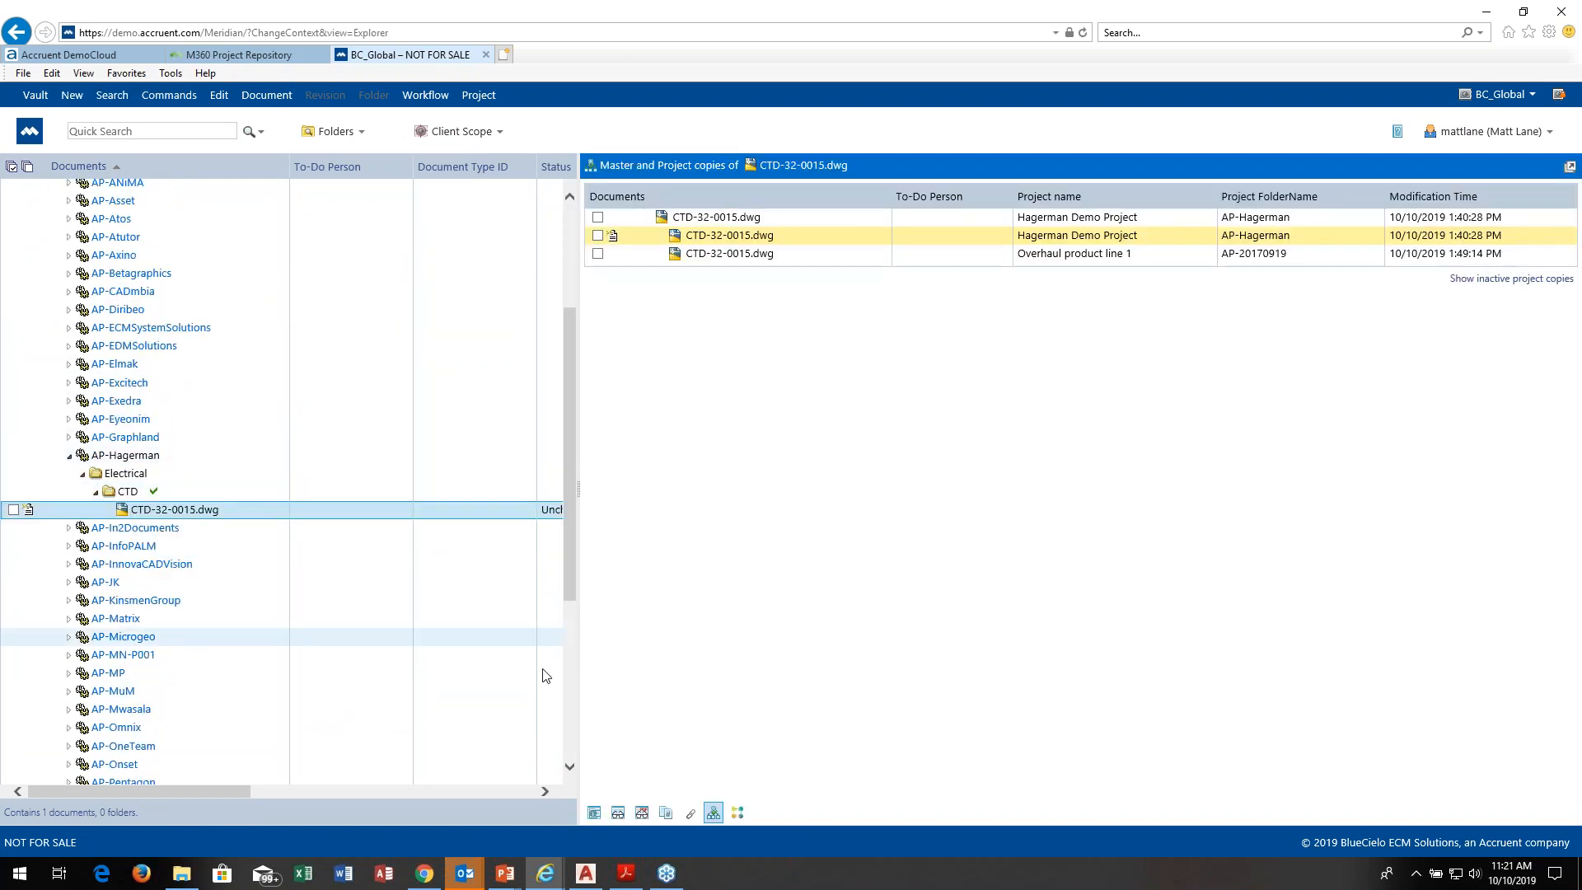
pyautogui.click(618, 814)
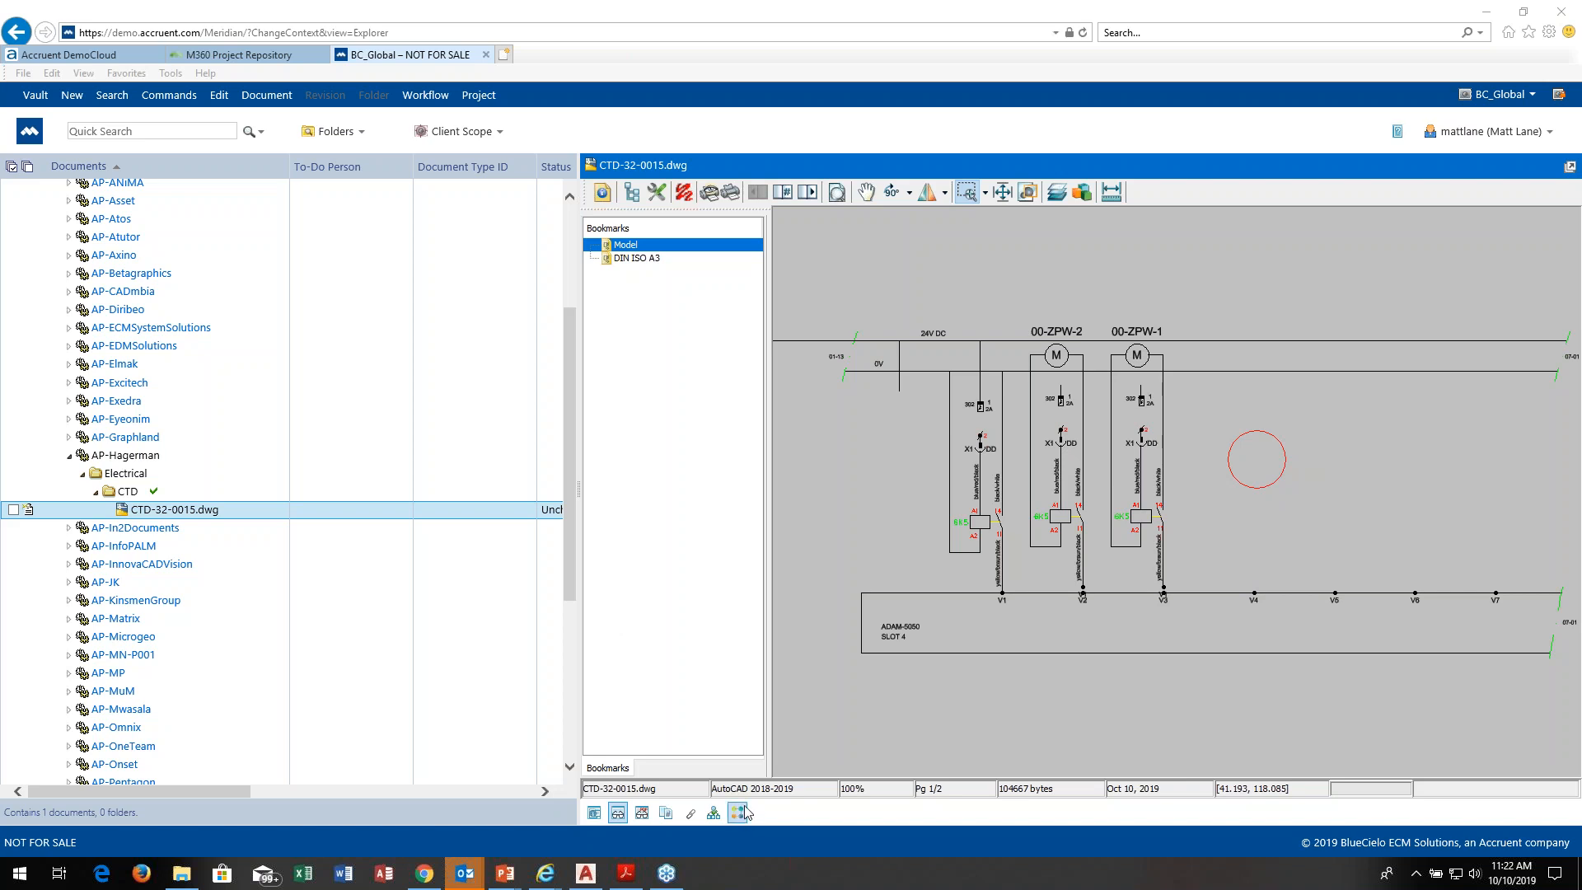
# Step: Open the AP-Hagerman copy of CTD-32-0015.dwg in AutoCAD using the Start Change transition, downloading it to the local workspace
pyautogui.click(202, 510)
pyautogui.rightClick(204, 513)
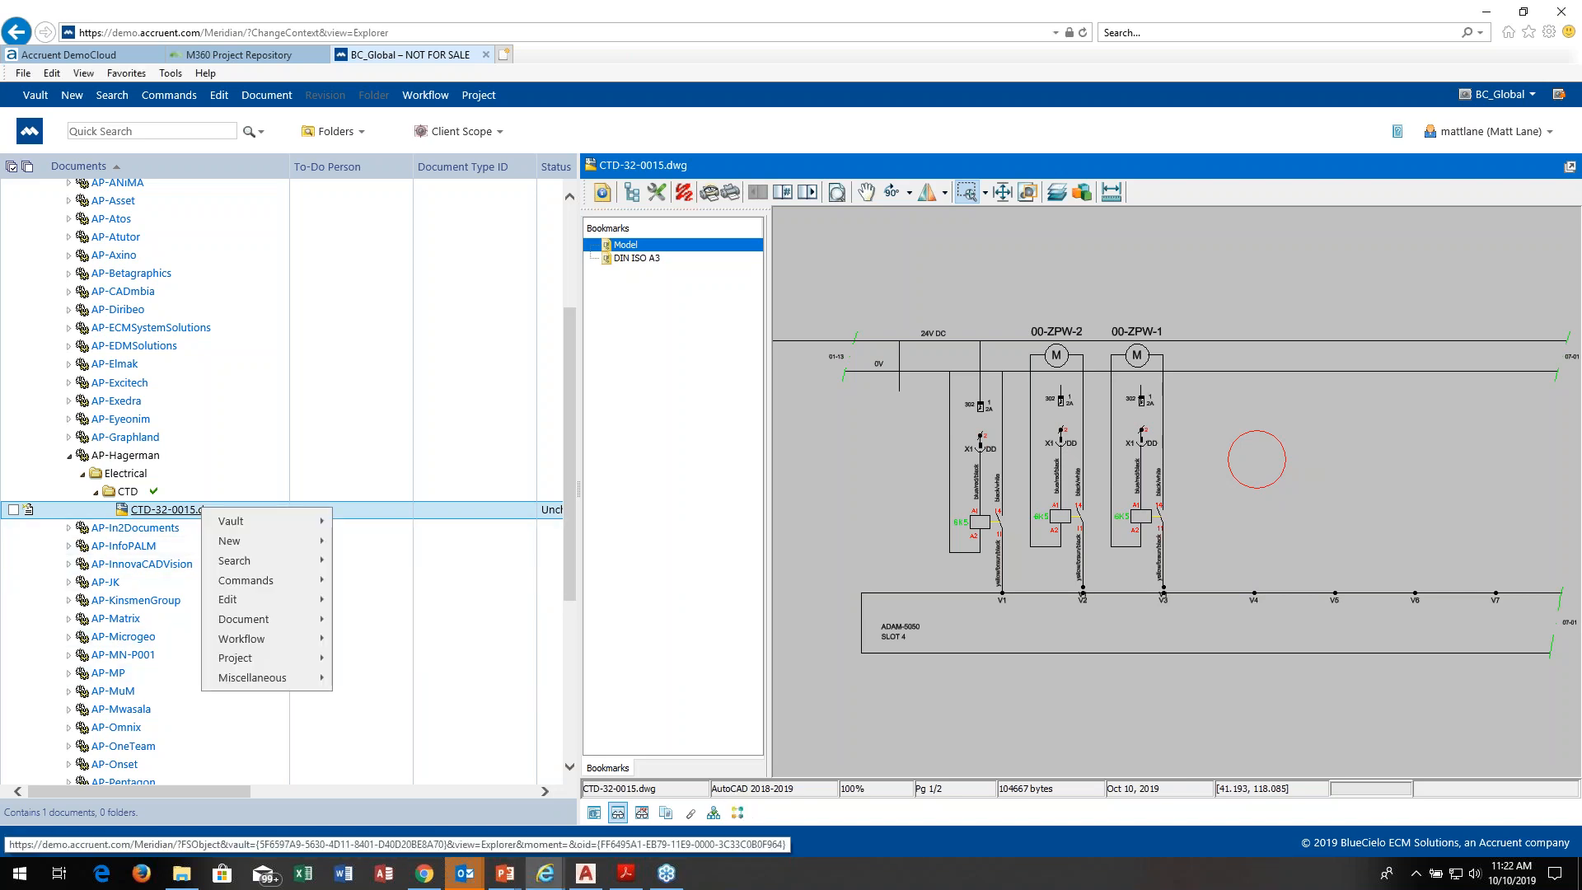
pyautogui.moveTo(279, 626)
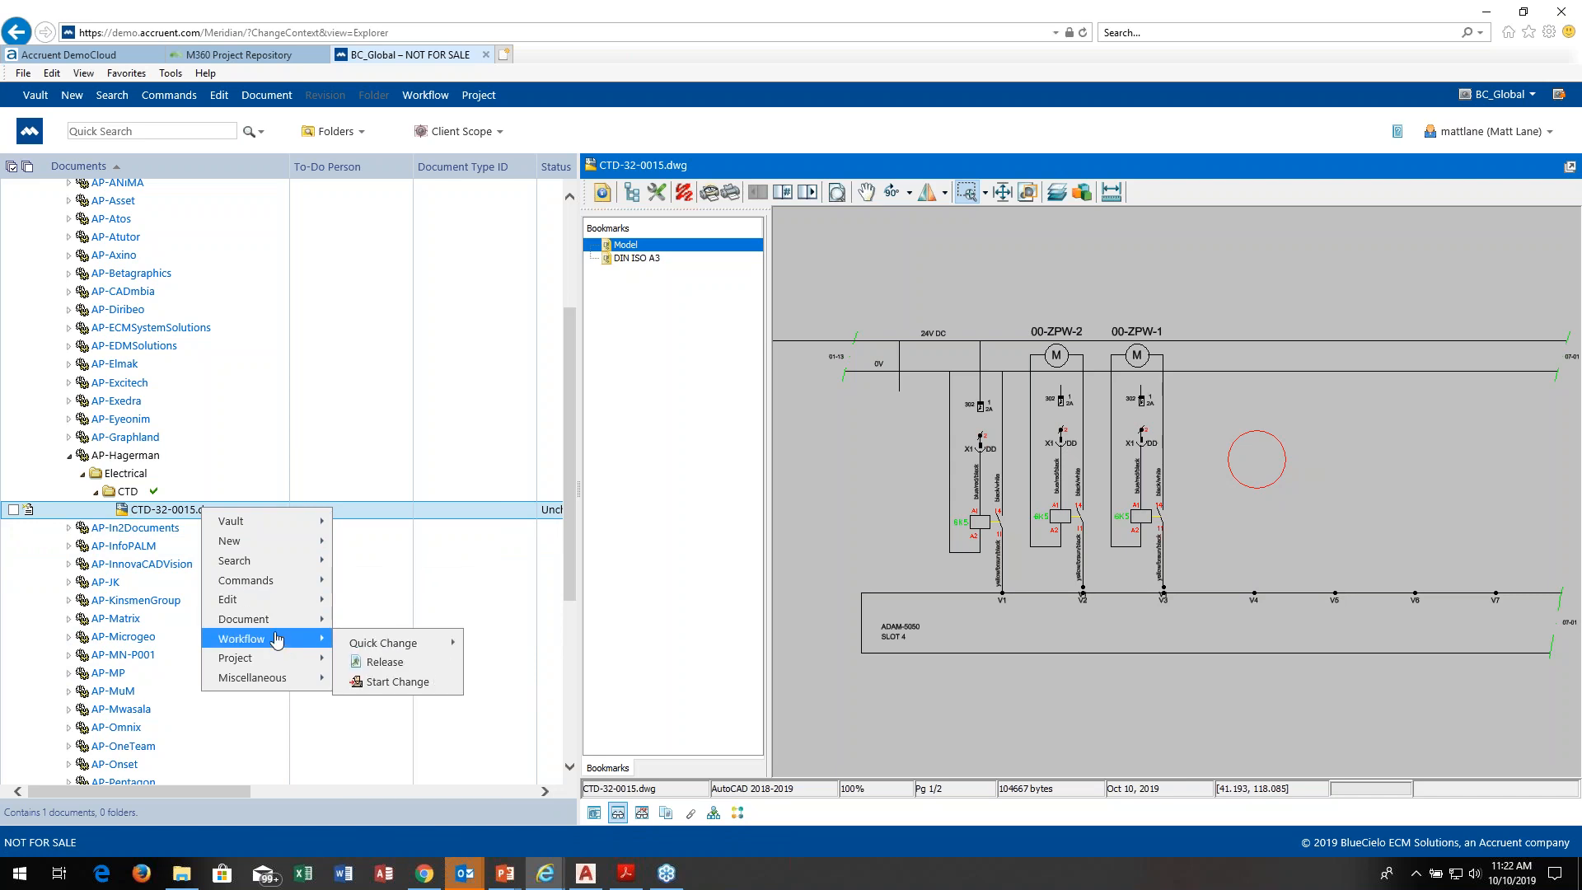
pyautogui.moveTo(238, 587)
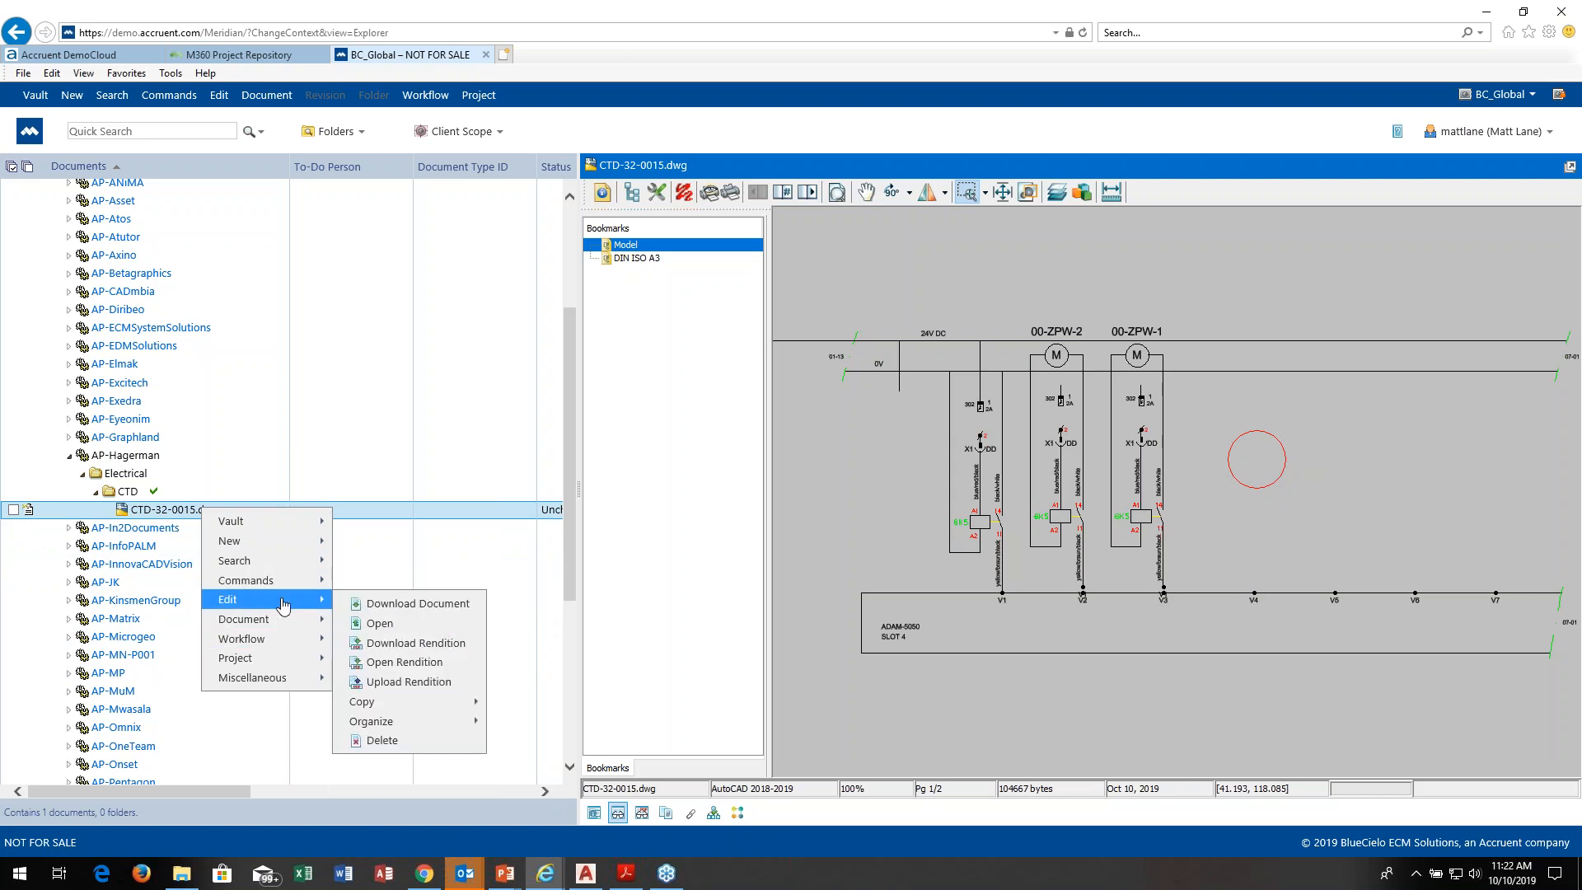
pyautogui.click(383, 622)
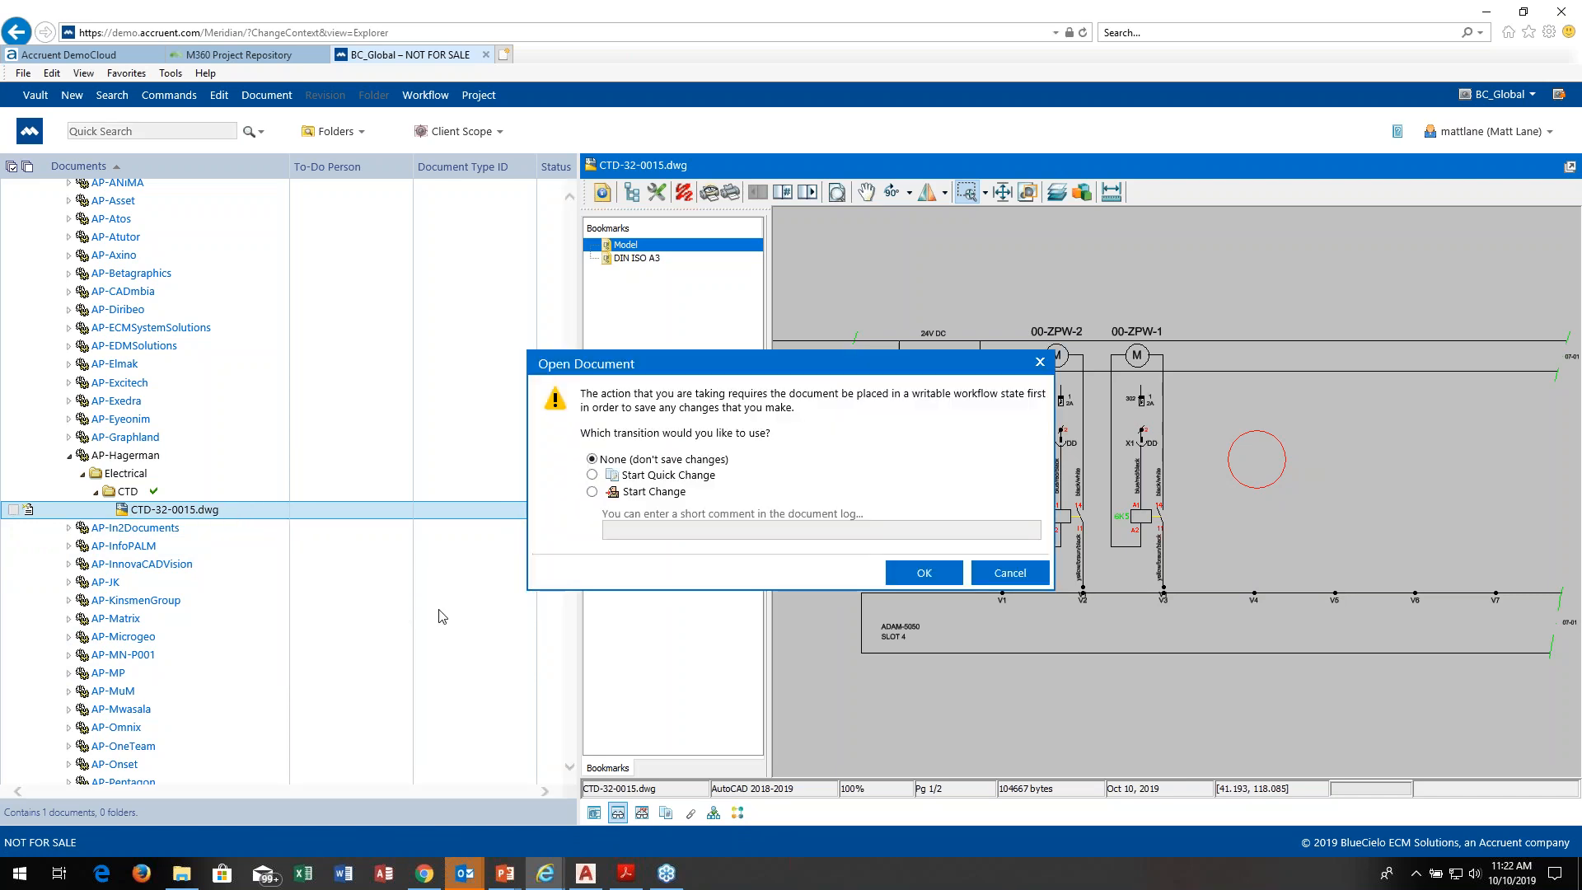
pyautogui.click(592, 493)
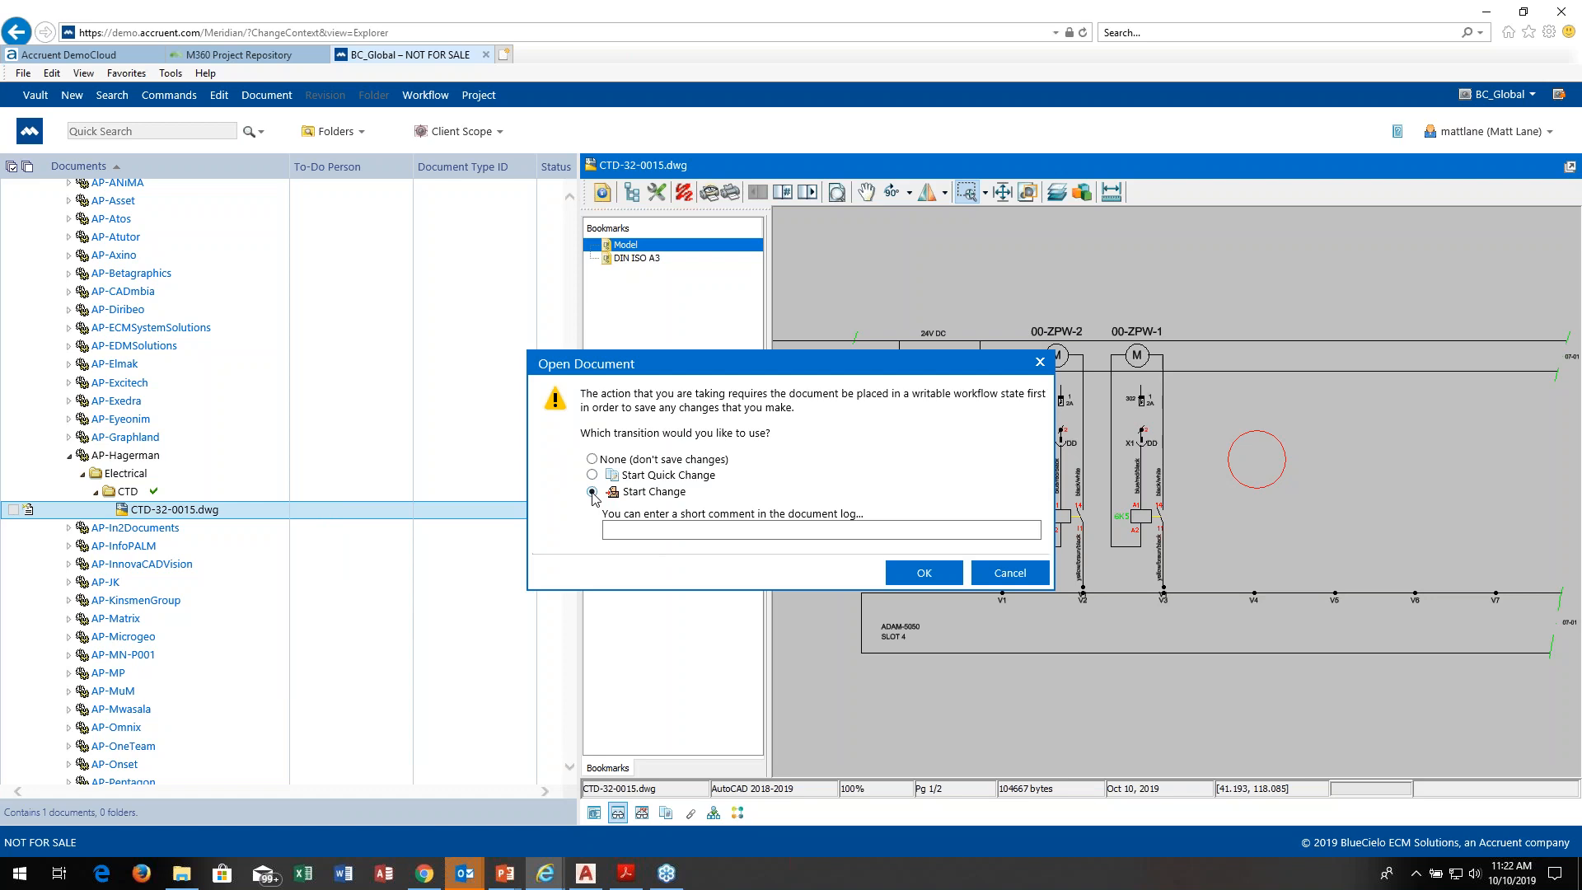
pyautogui.click(943, 576)
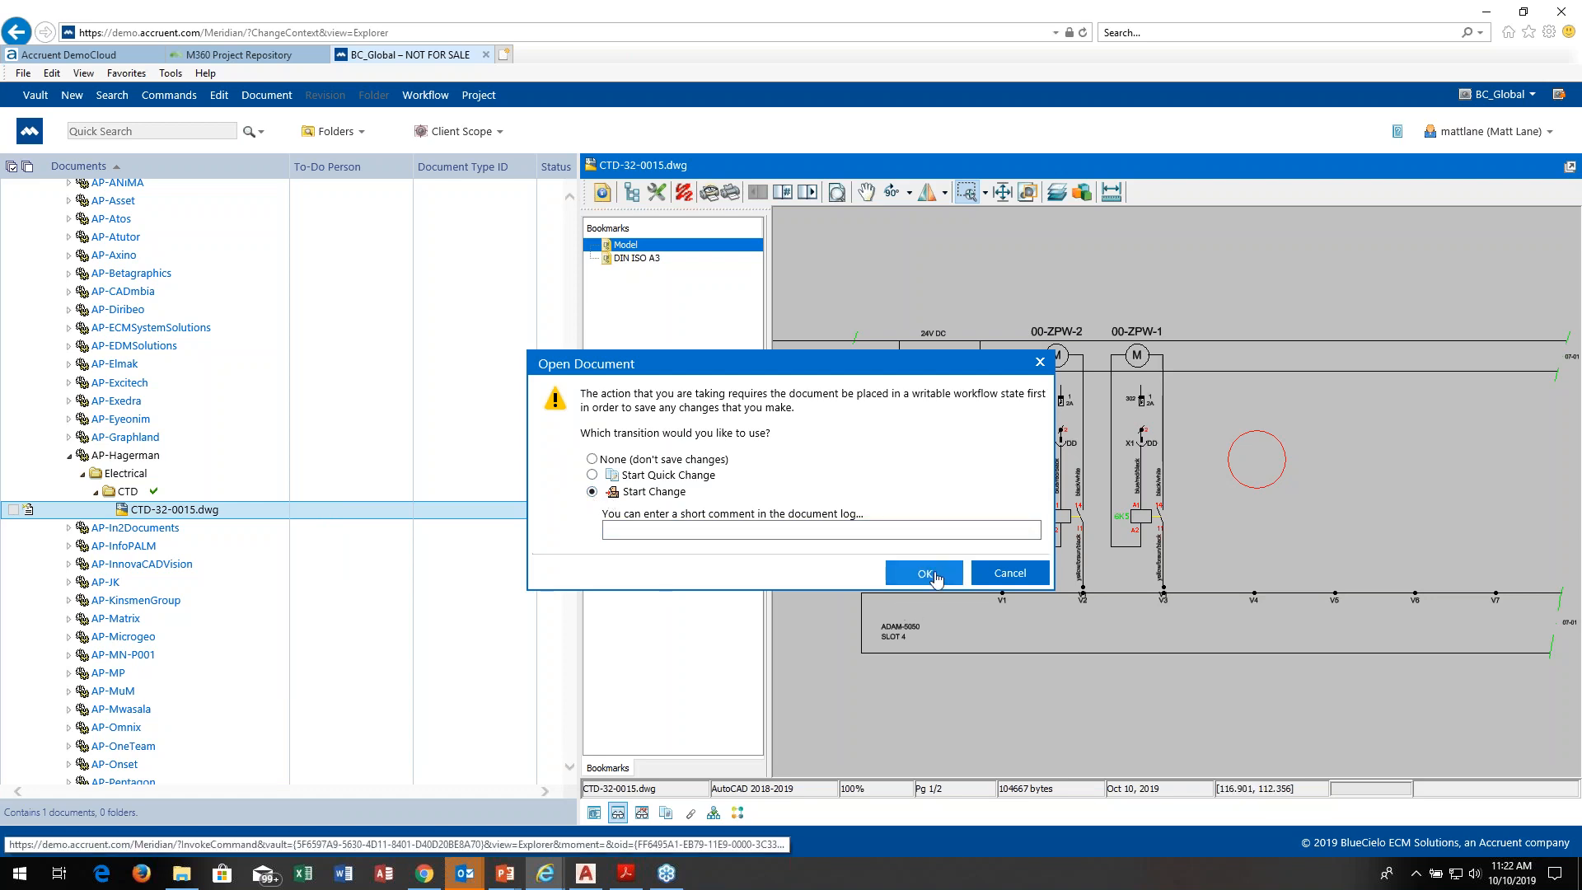
pyautogui.click(921, 576)
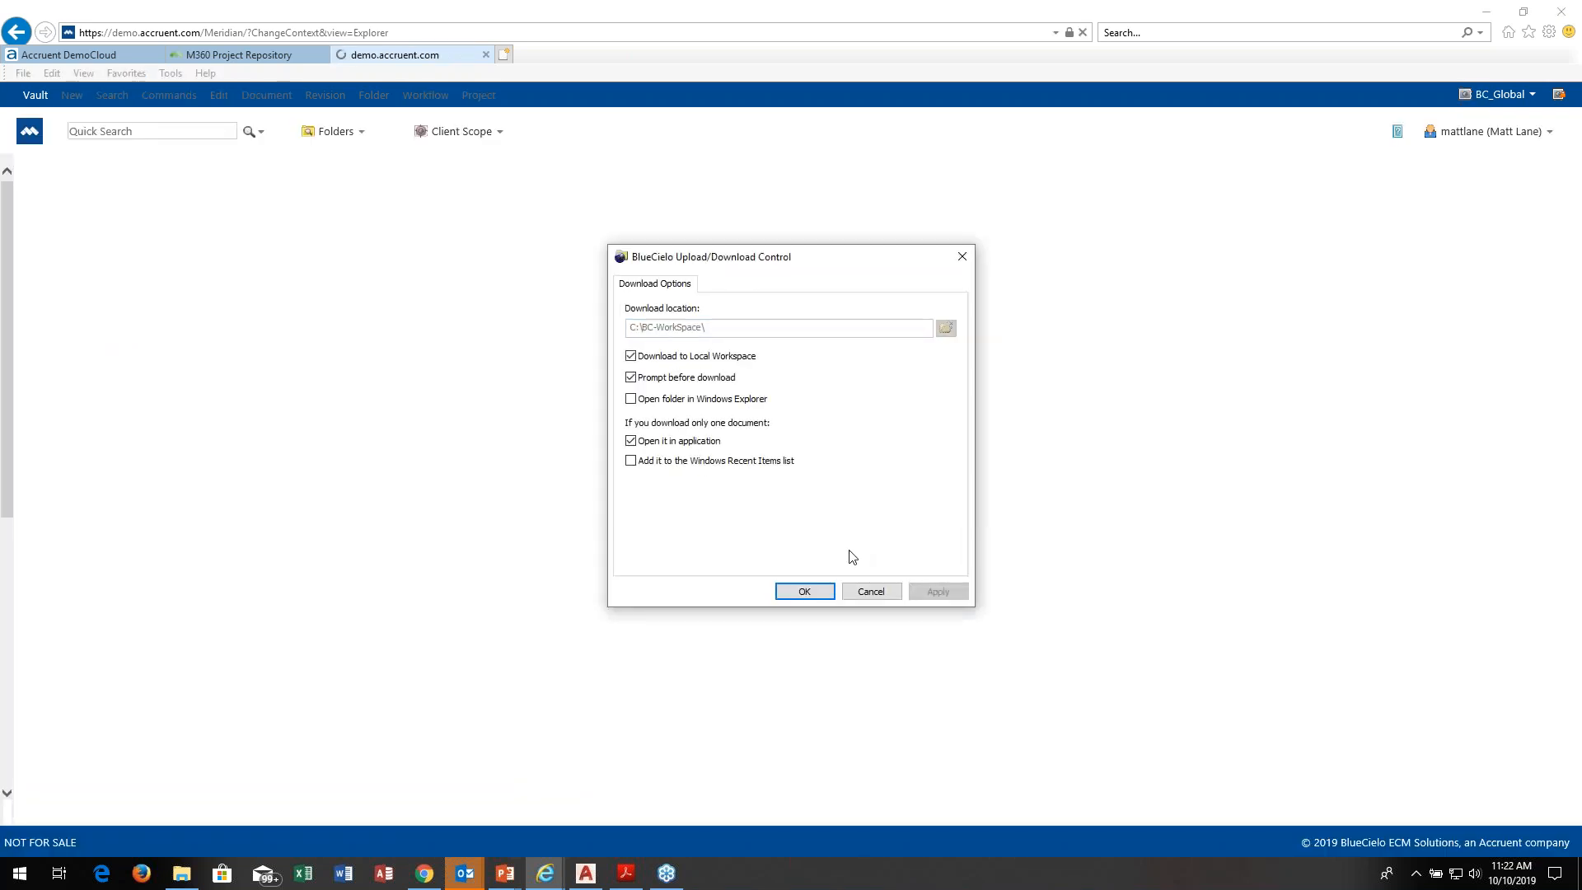
pyautogui.click(804, 592)
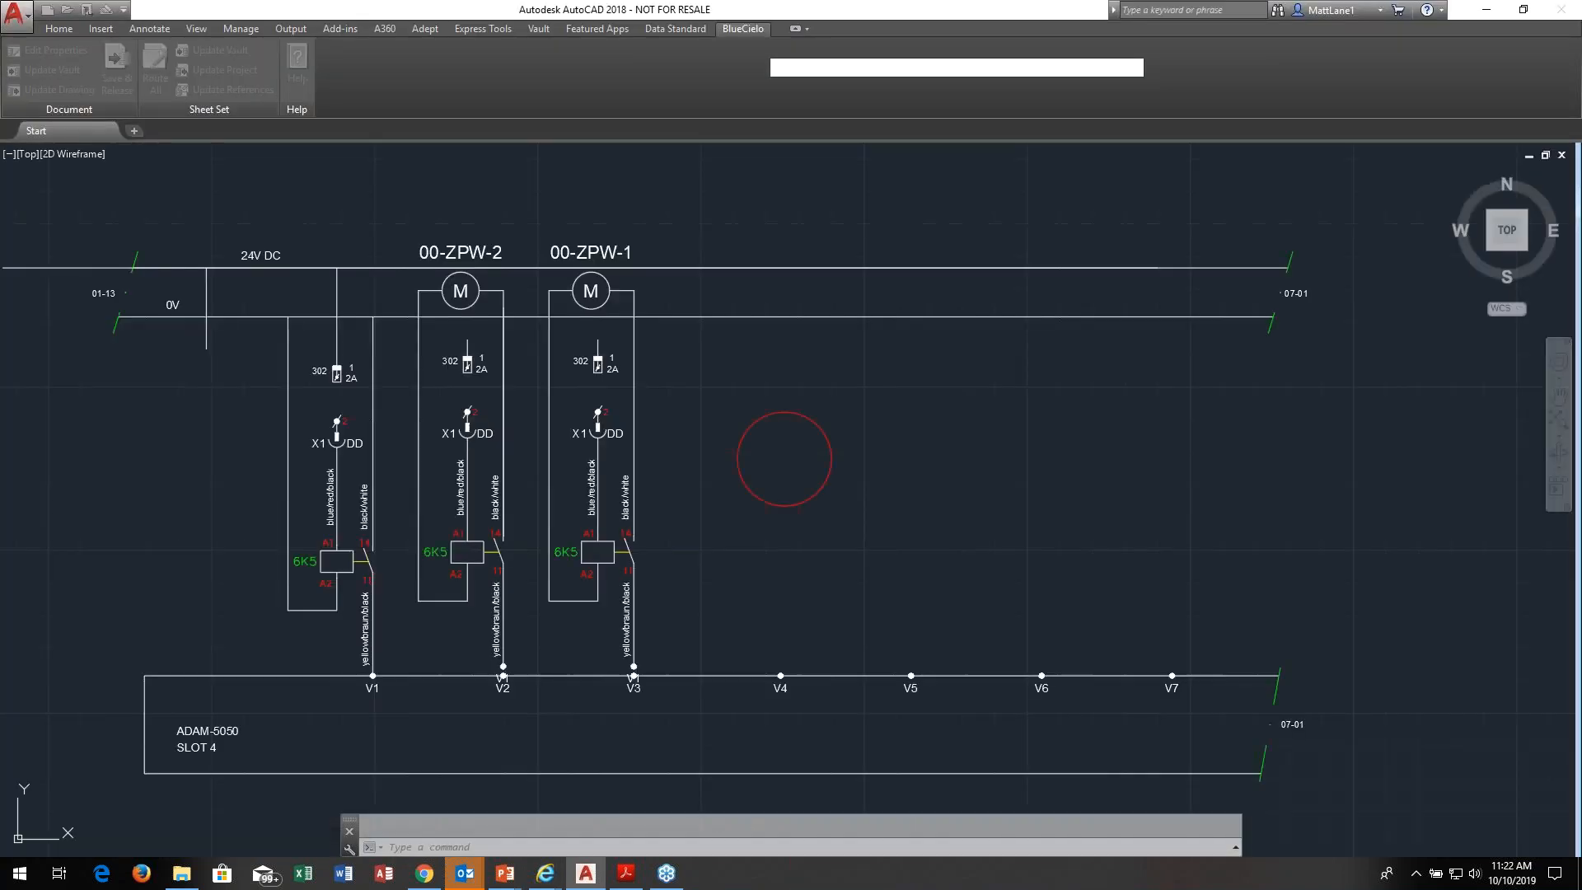
# Step: Erase the red circle beside the 00-ZPW-1 circuit, save the drawing and close it
pyautogui.press('Delete')
pyautogui.click(874, 383)
pyautogui.click(761, 453)
pyautogui.press('Return')
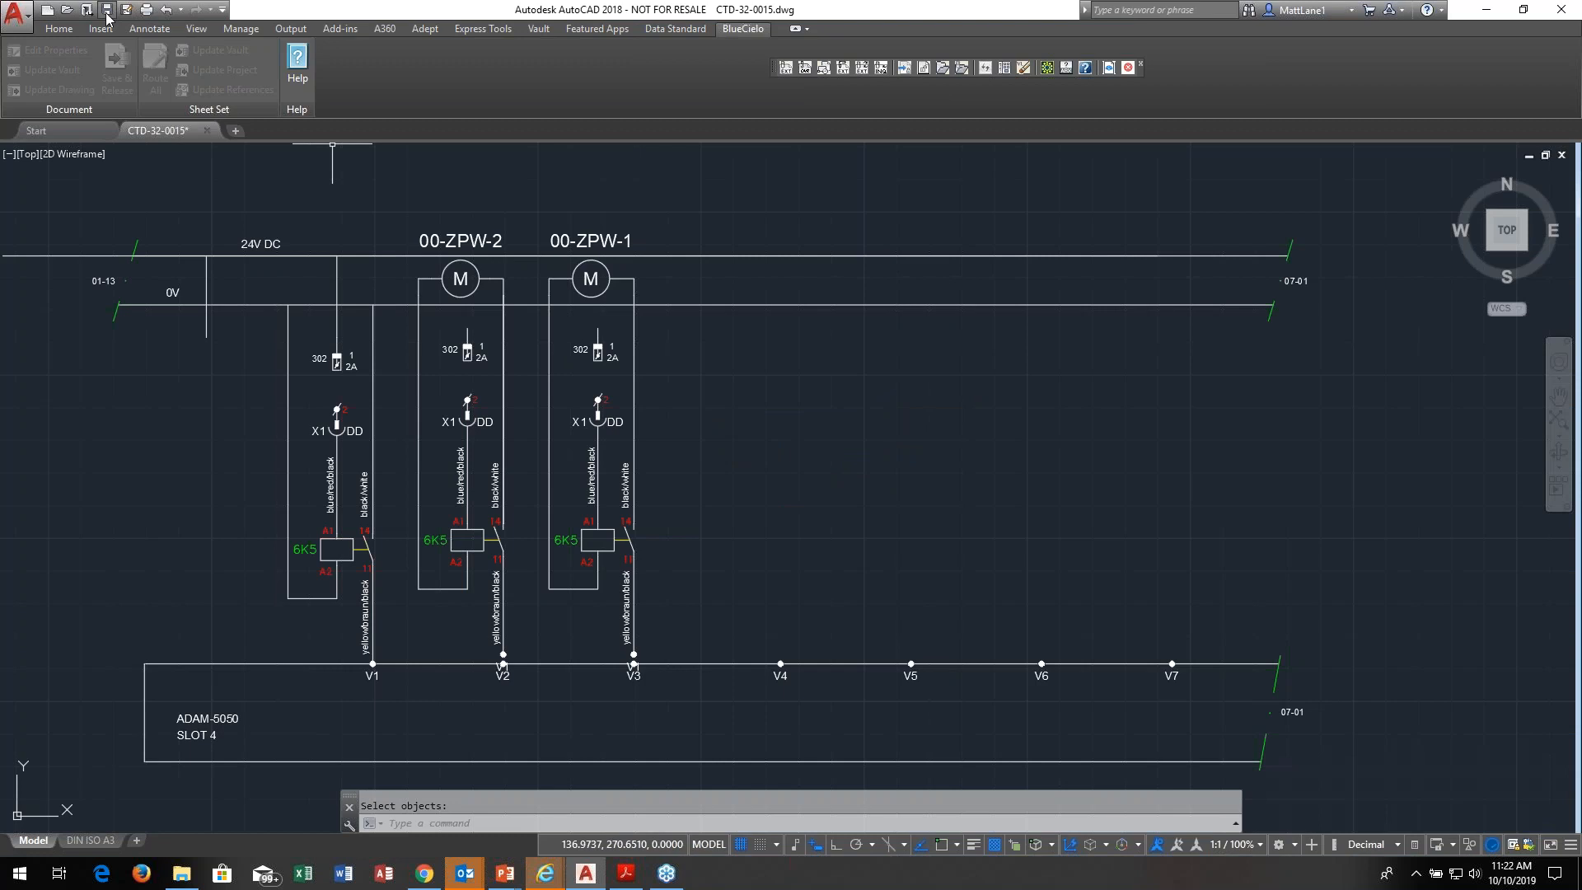
pyautogui.click(107, 11)
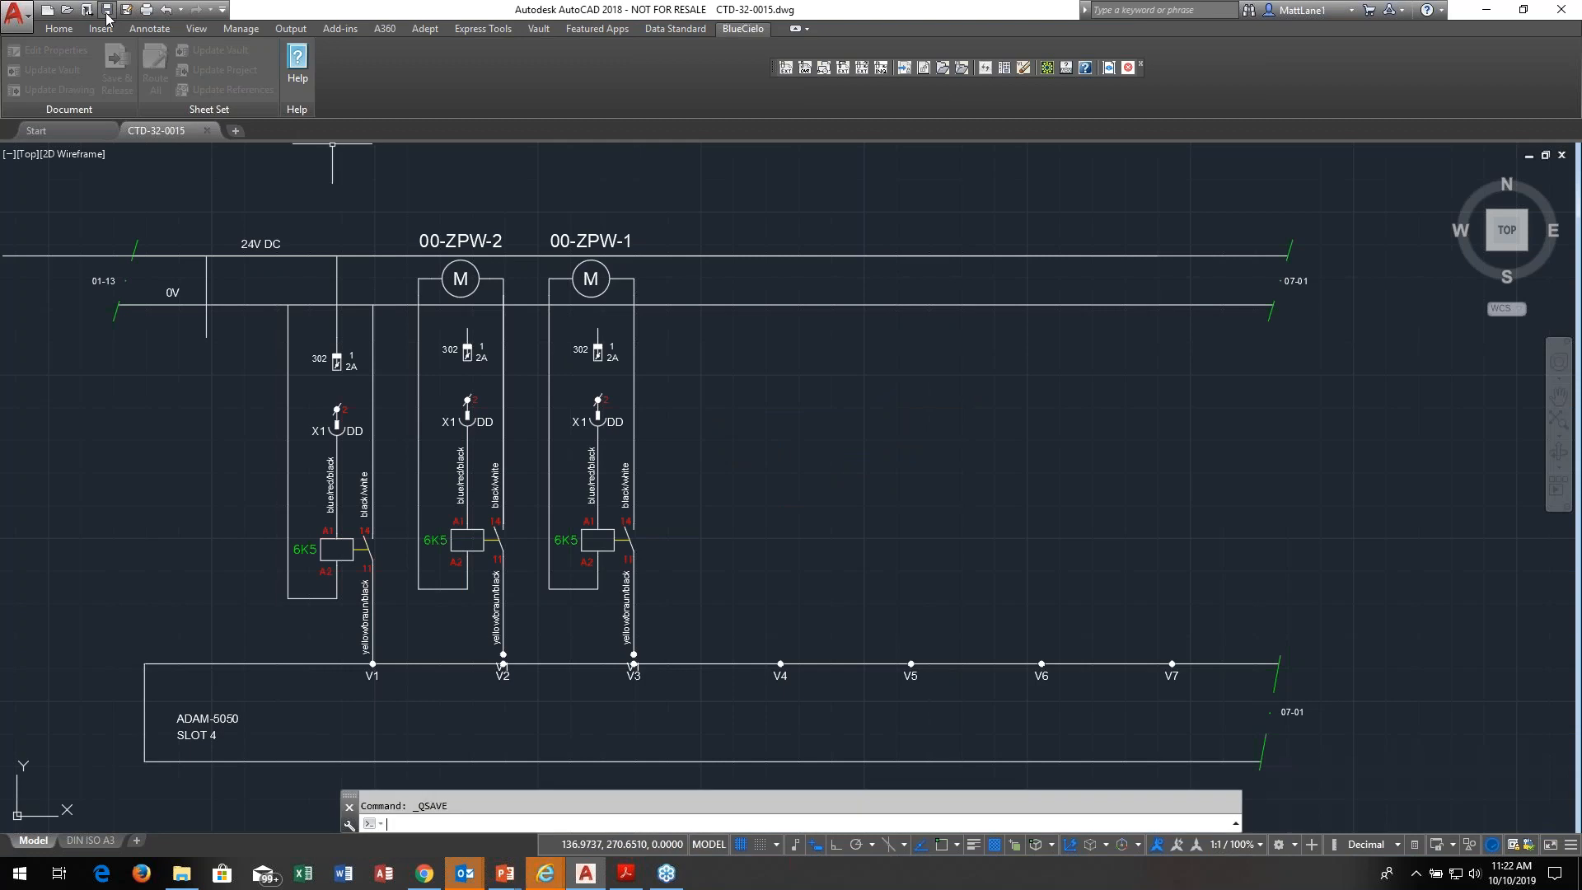
pyautogui.click(1561, 155)
# Step: Switch back to the Meridian vault and upload the edited CTD-32-0015.dwg document
pyautogui.hotkey('alt', 'Tab')
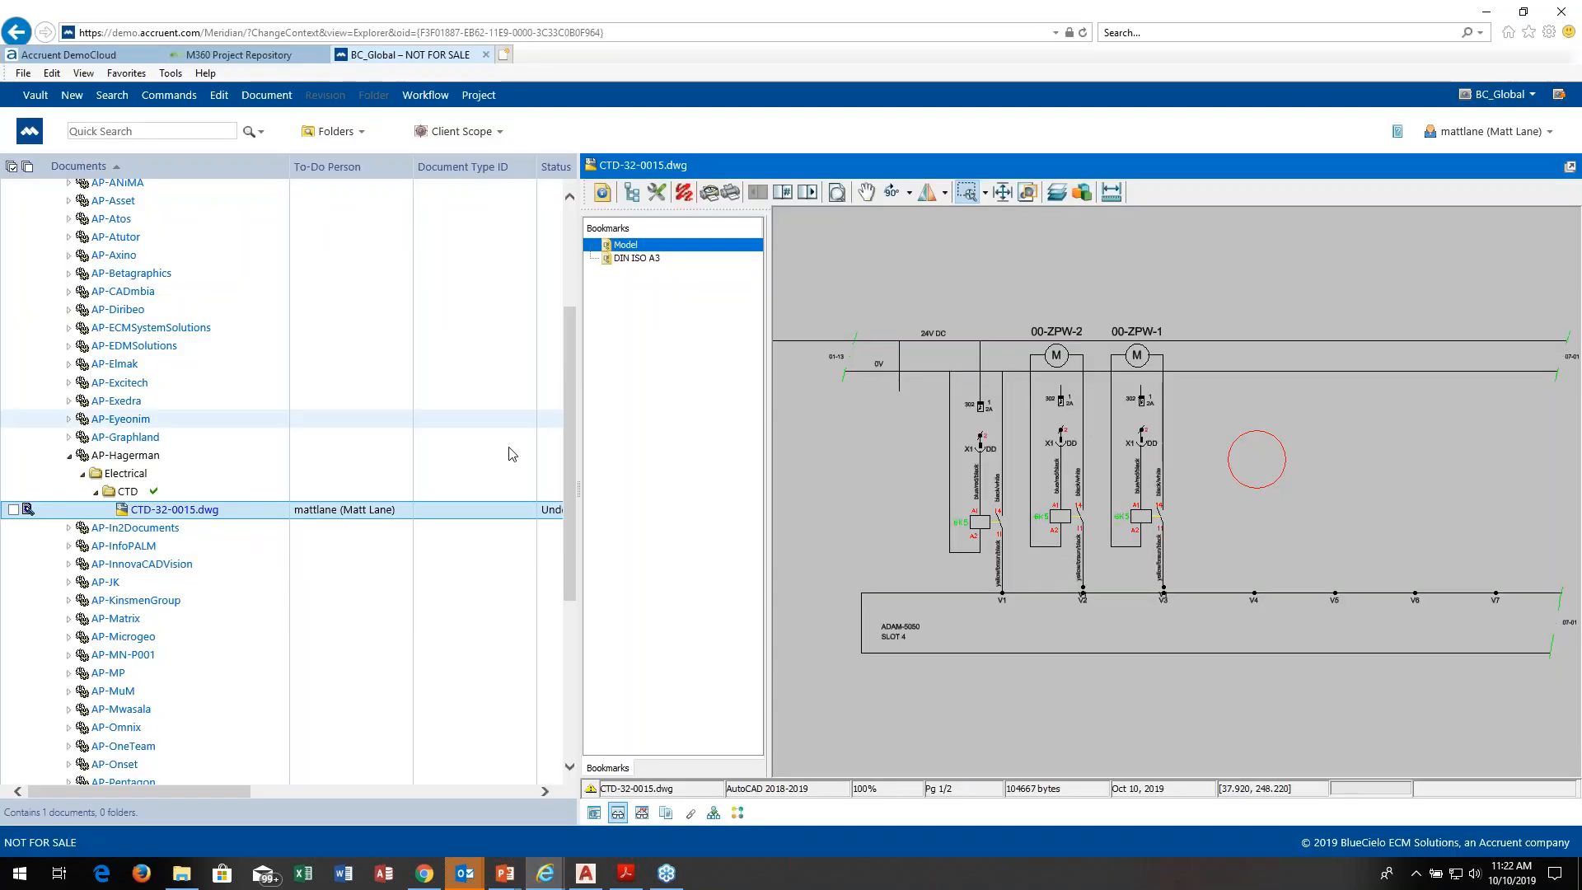
pyautogui.rightClick(202, 518)
pyautogui.moveTo(256, 606)
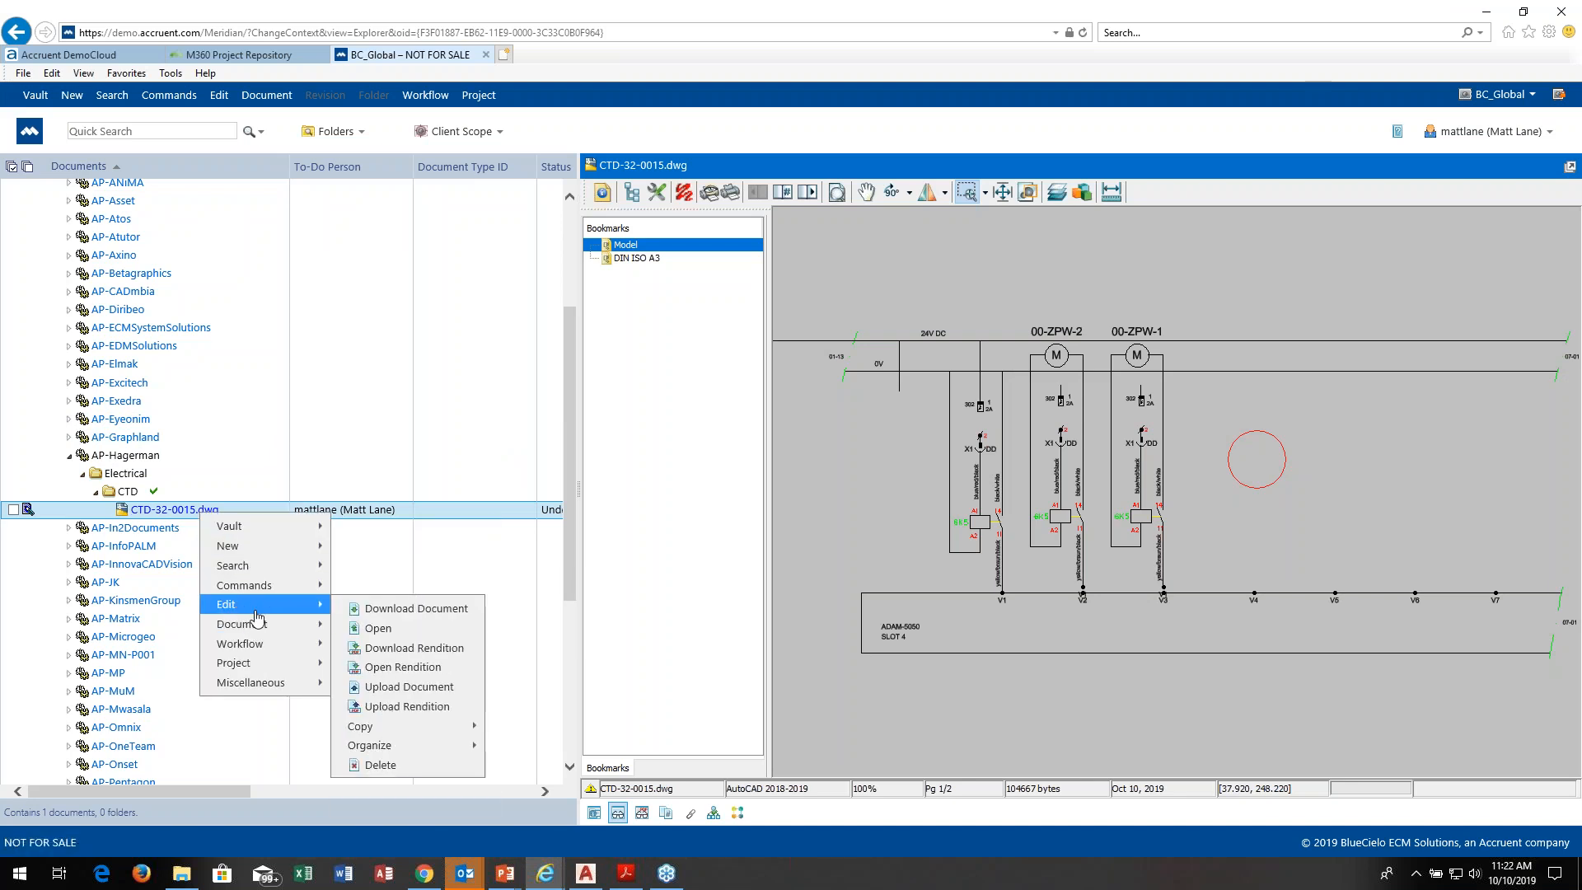
pyautogui.click(409, 687)
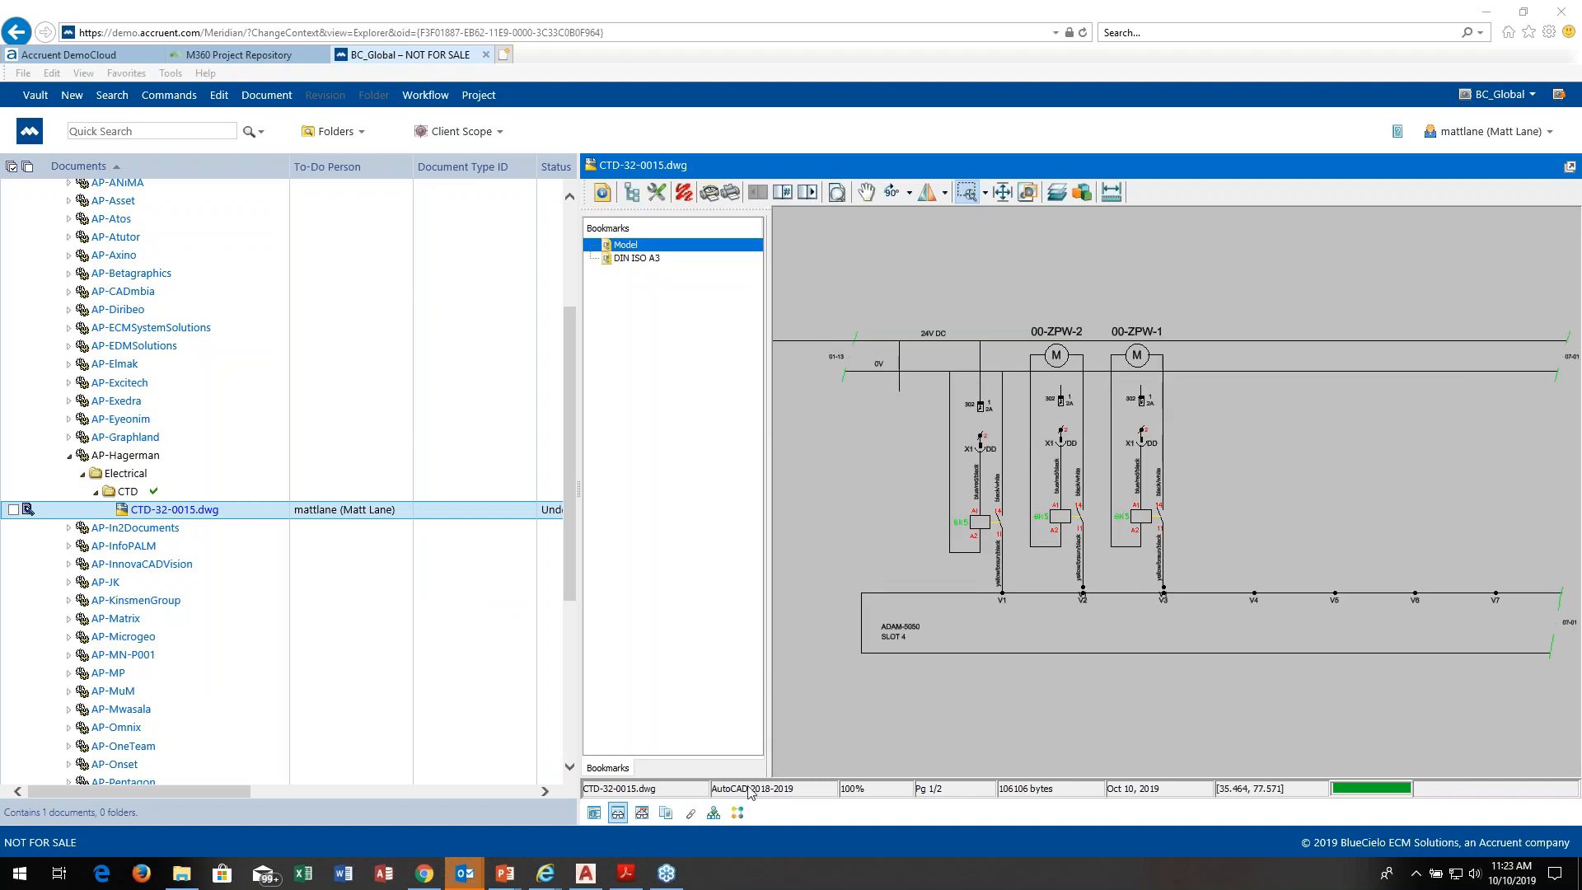
# Step: Show the workflow diagram and run Start Review on CTD-32-0015.dwg, assigning it to the signed-in user with release purpose As-Built, code ASBL
pyautogui.click(737, 814)
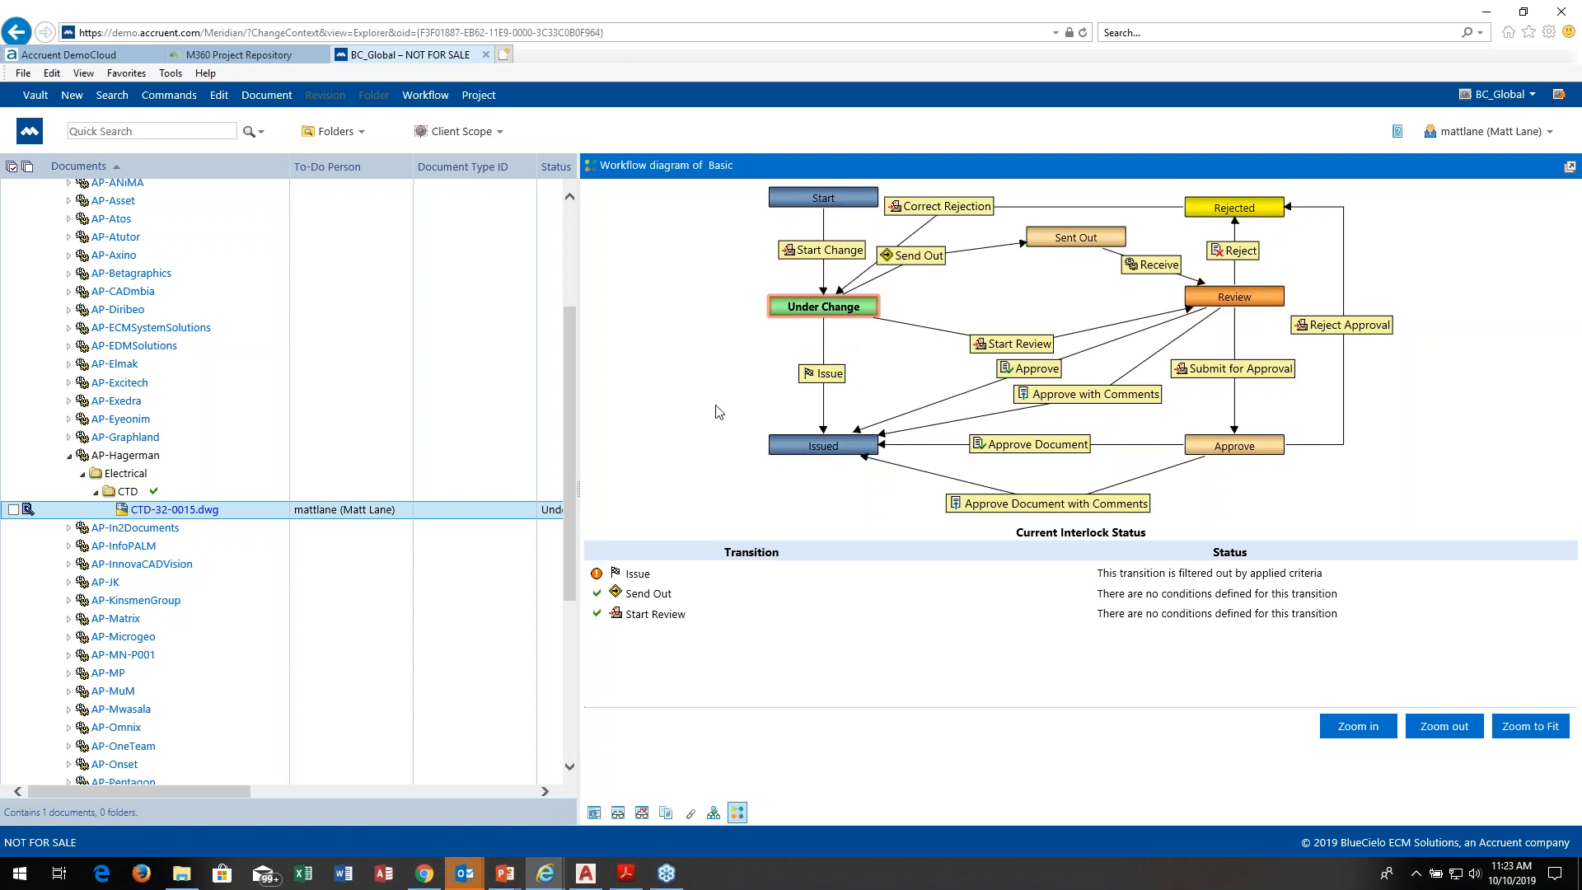
pyautogui.rightClick(181, 517)
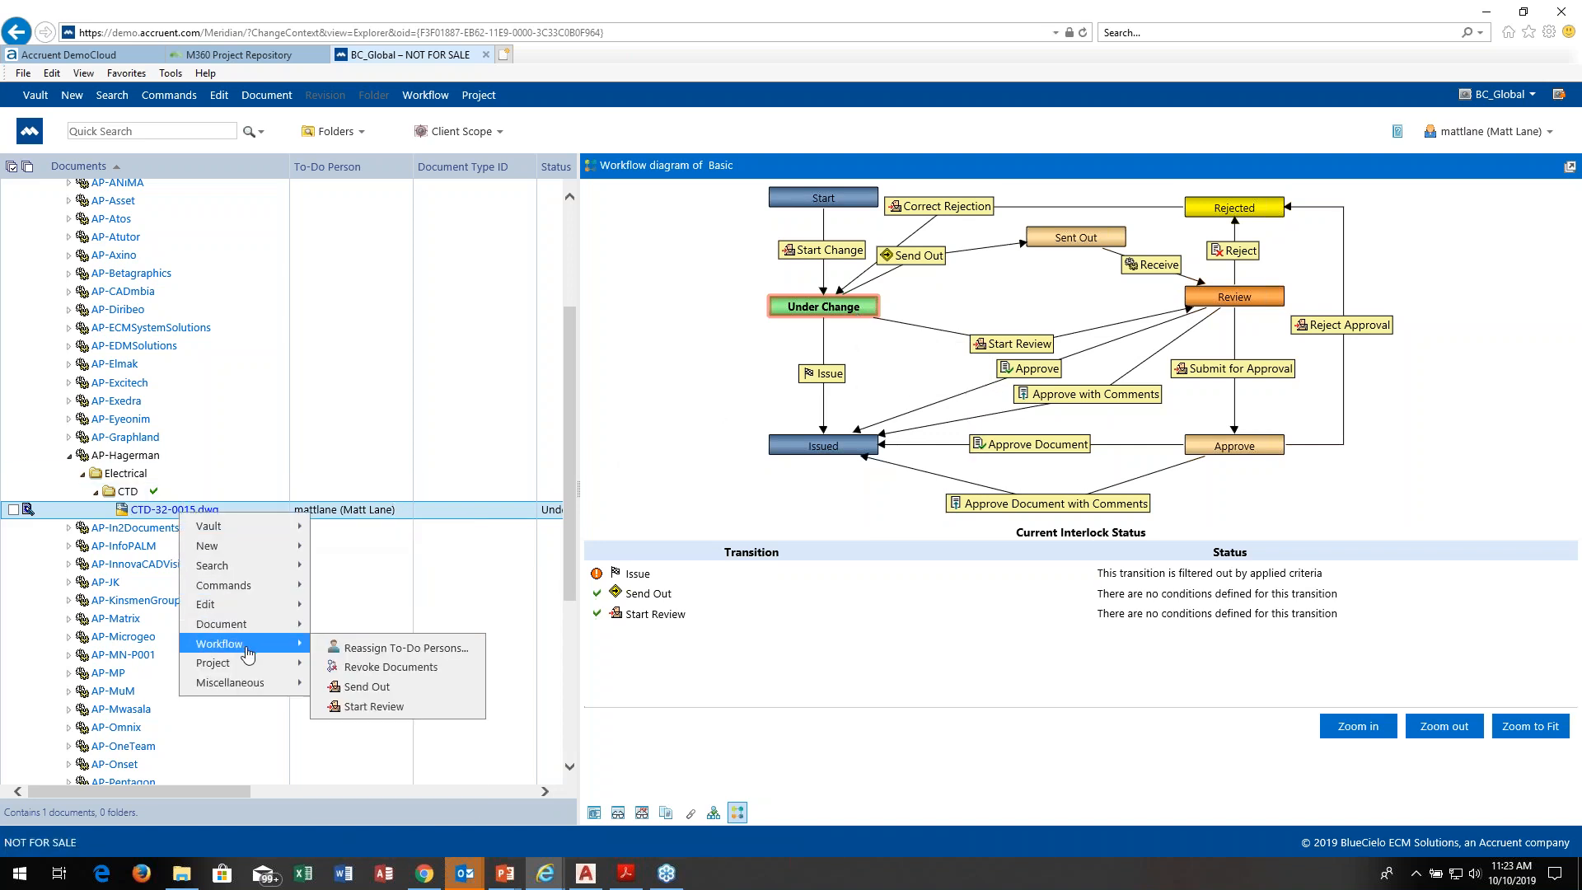
pyautogui.moveTo(252, 666)
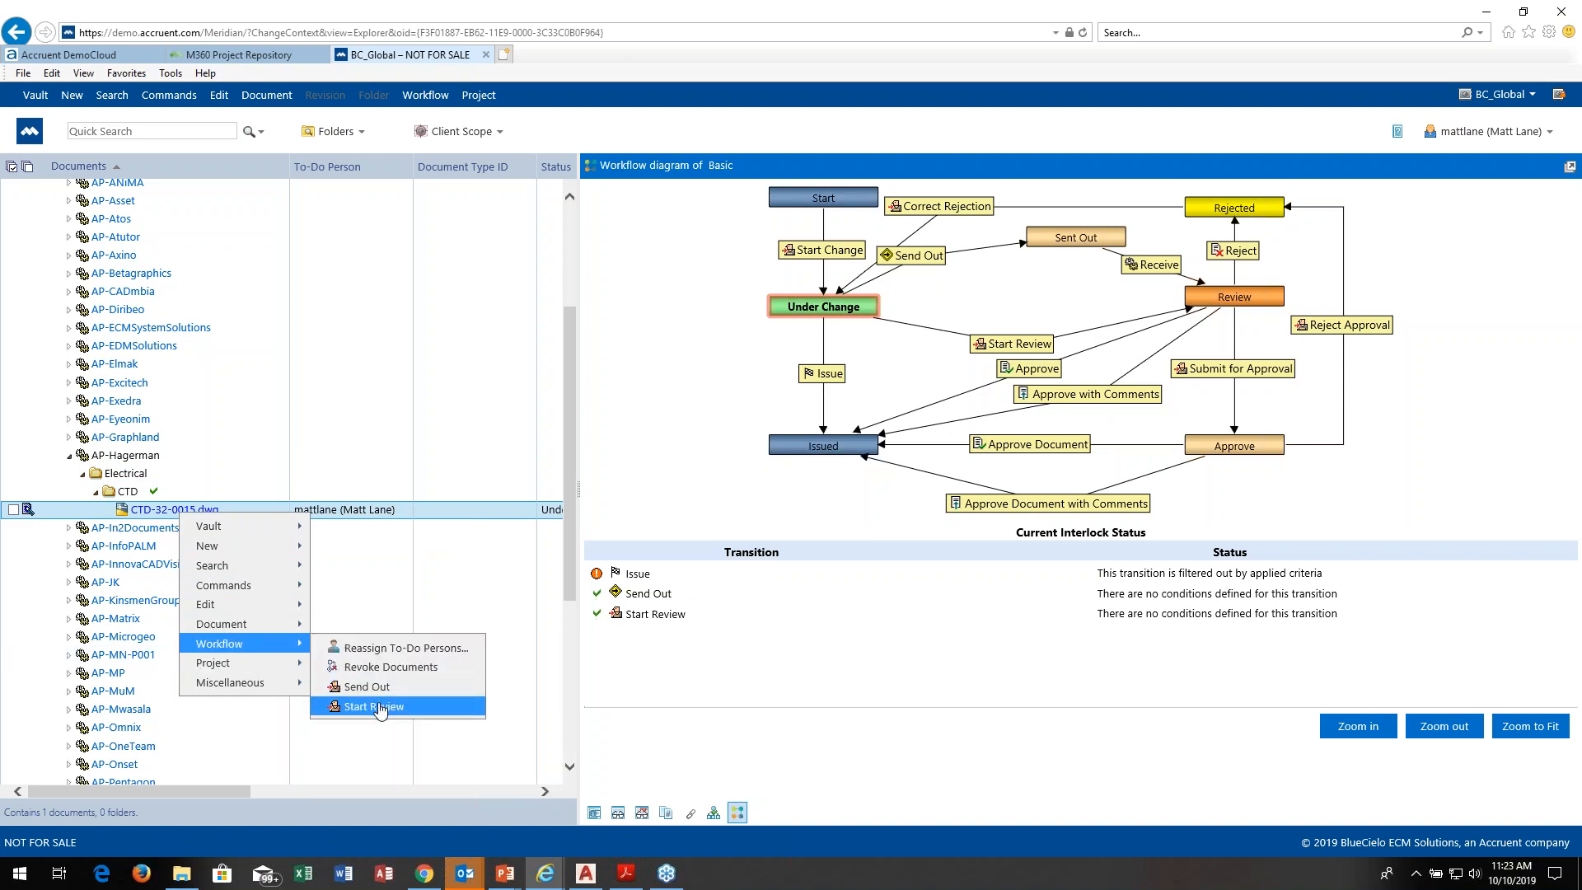
pyautogui.click(380, 710)
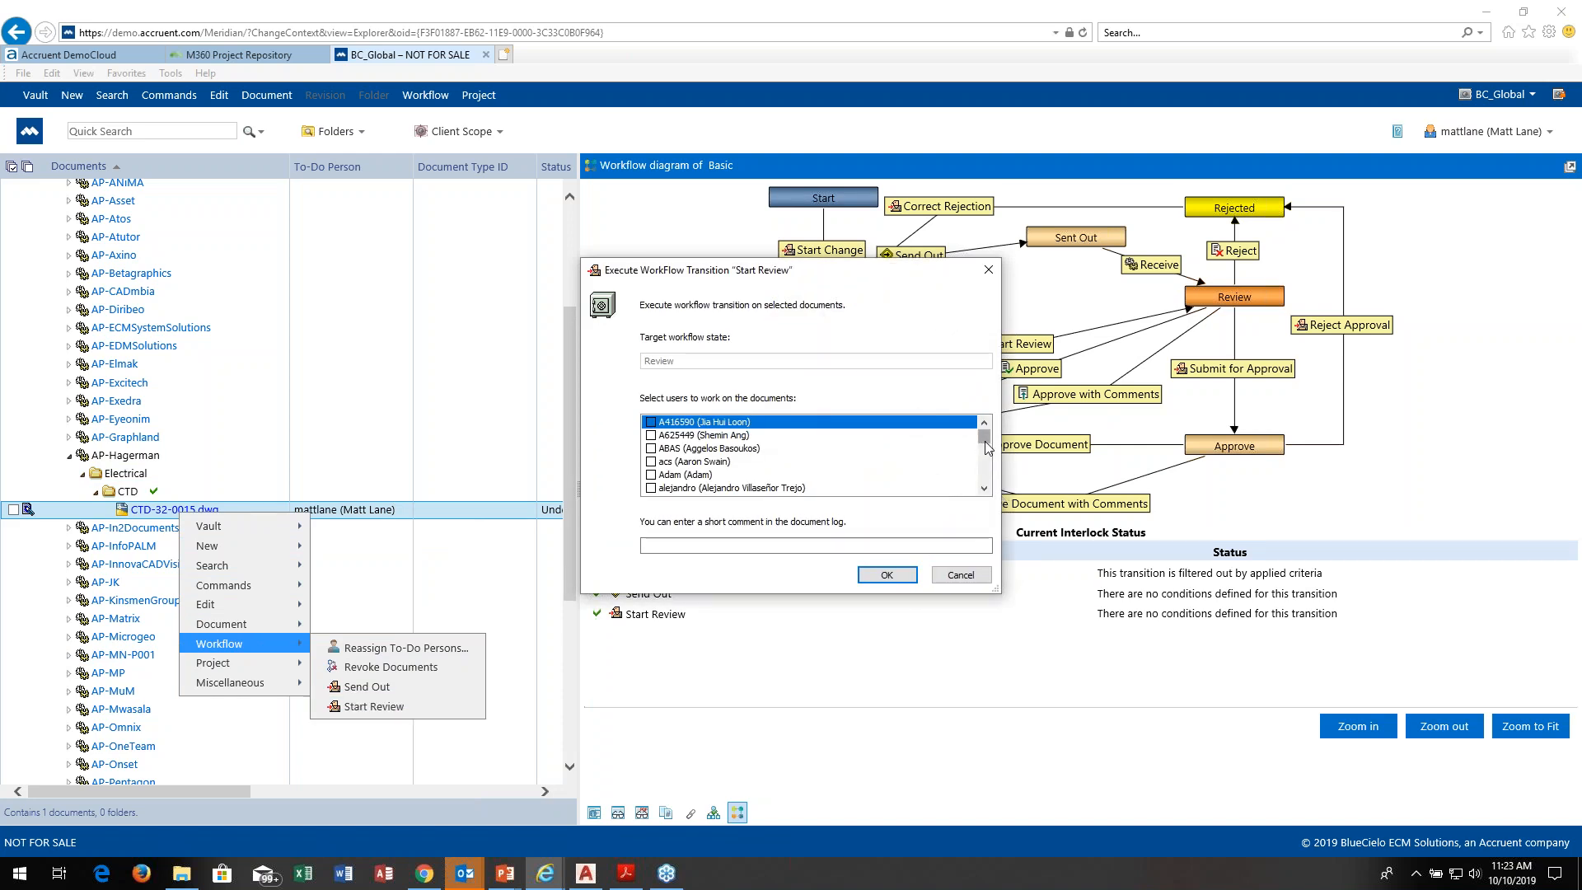
pyautogui.moveTo(986, 440); pyautogui.dragTo(981, 435)
pyautogui.moveTo(988, 440); pyautogui.dragTo(982, 460)
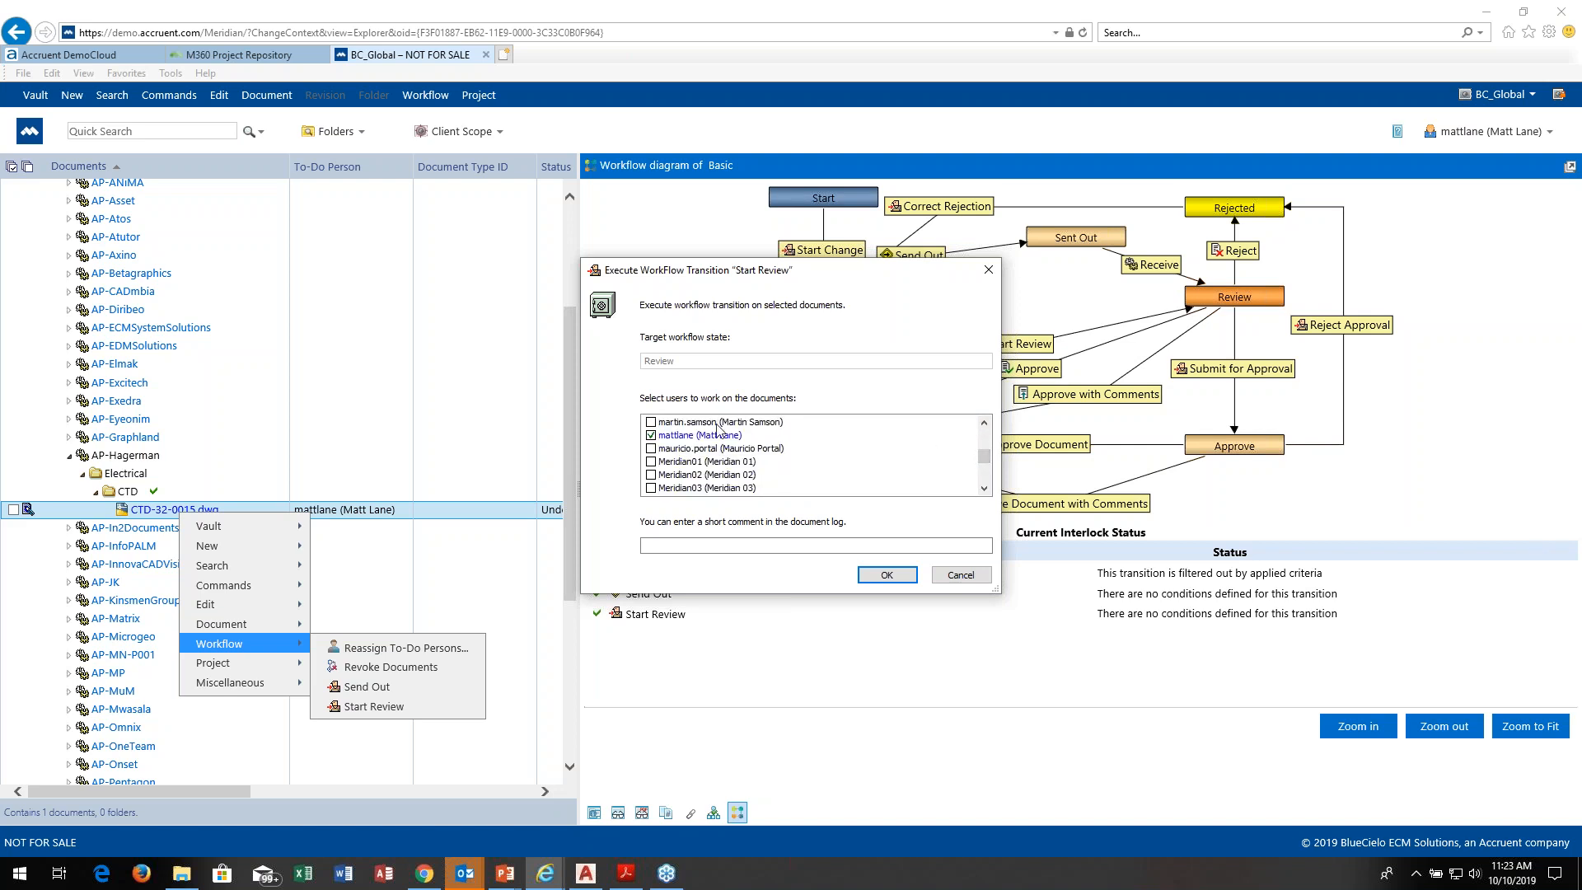
pyautogui.click(888, 576)
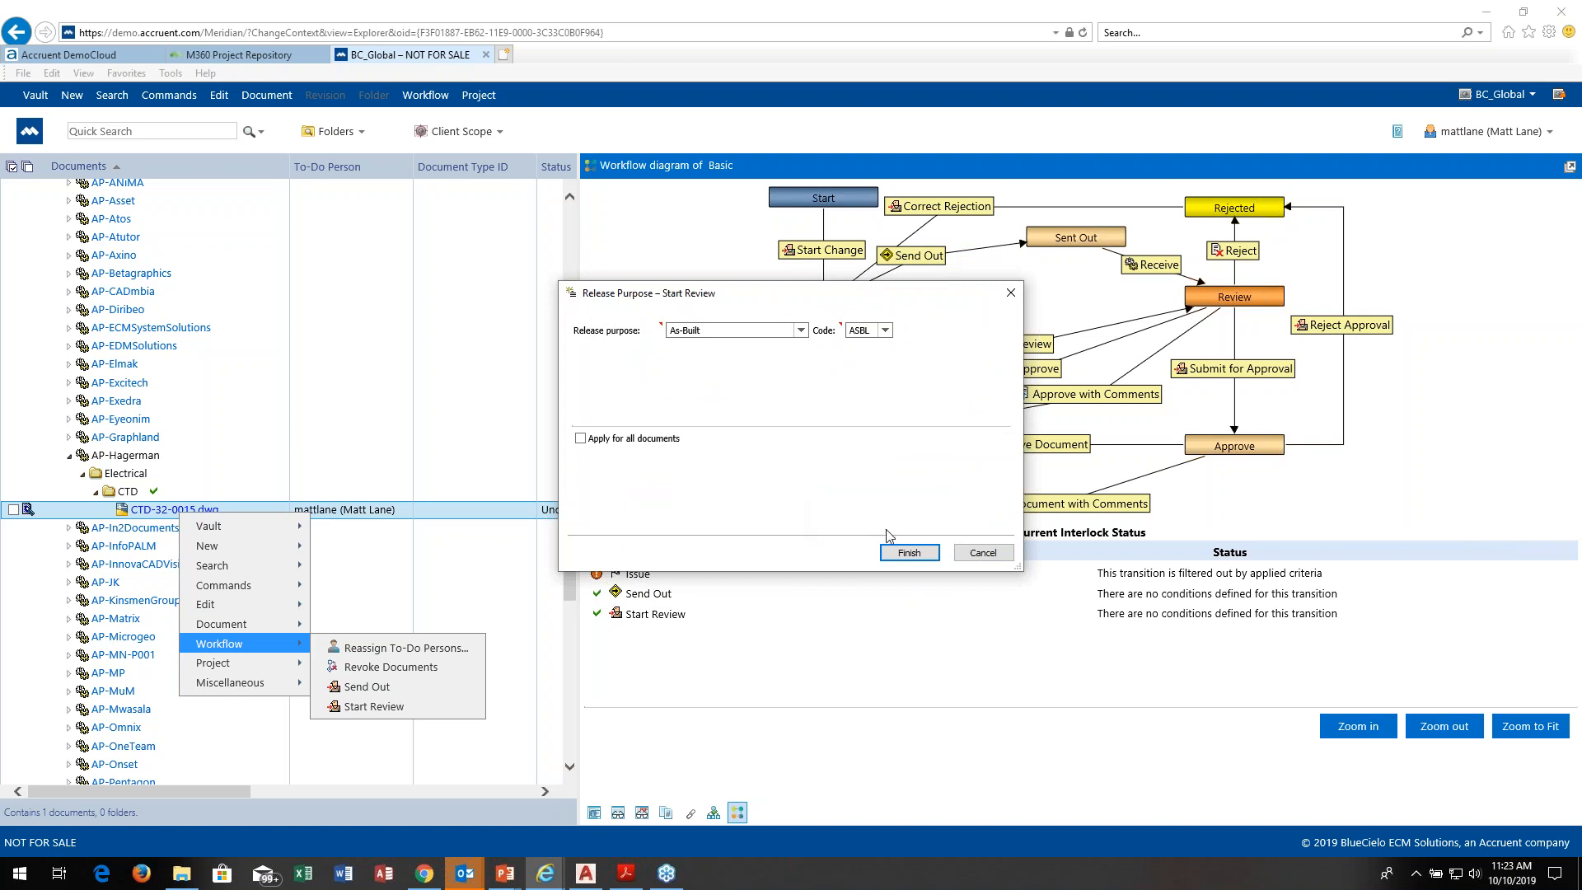
pyautogui.click(901, 546)
pyautogui.click(801, 330)
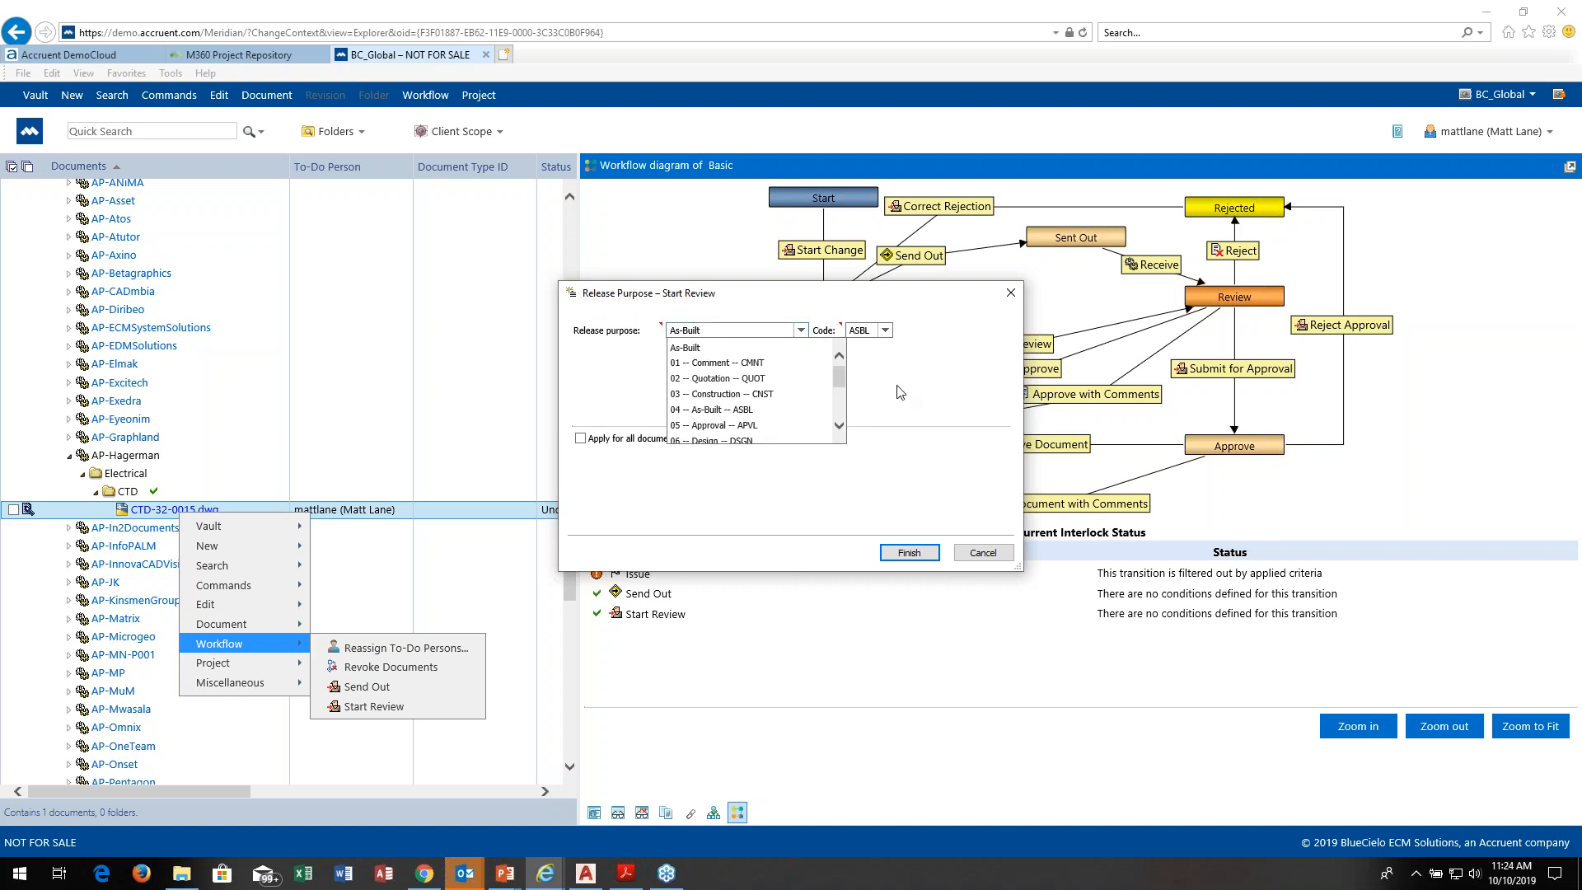
pyautogui.click(908, 551)
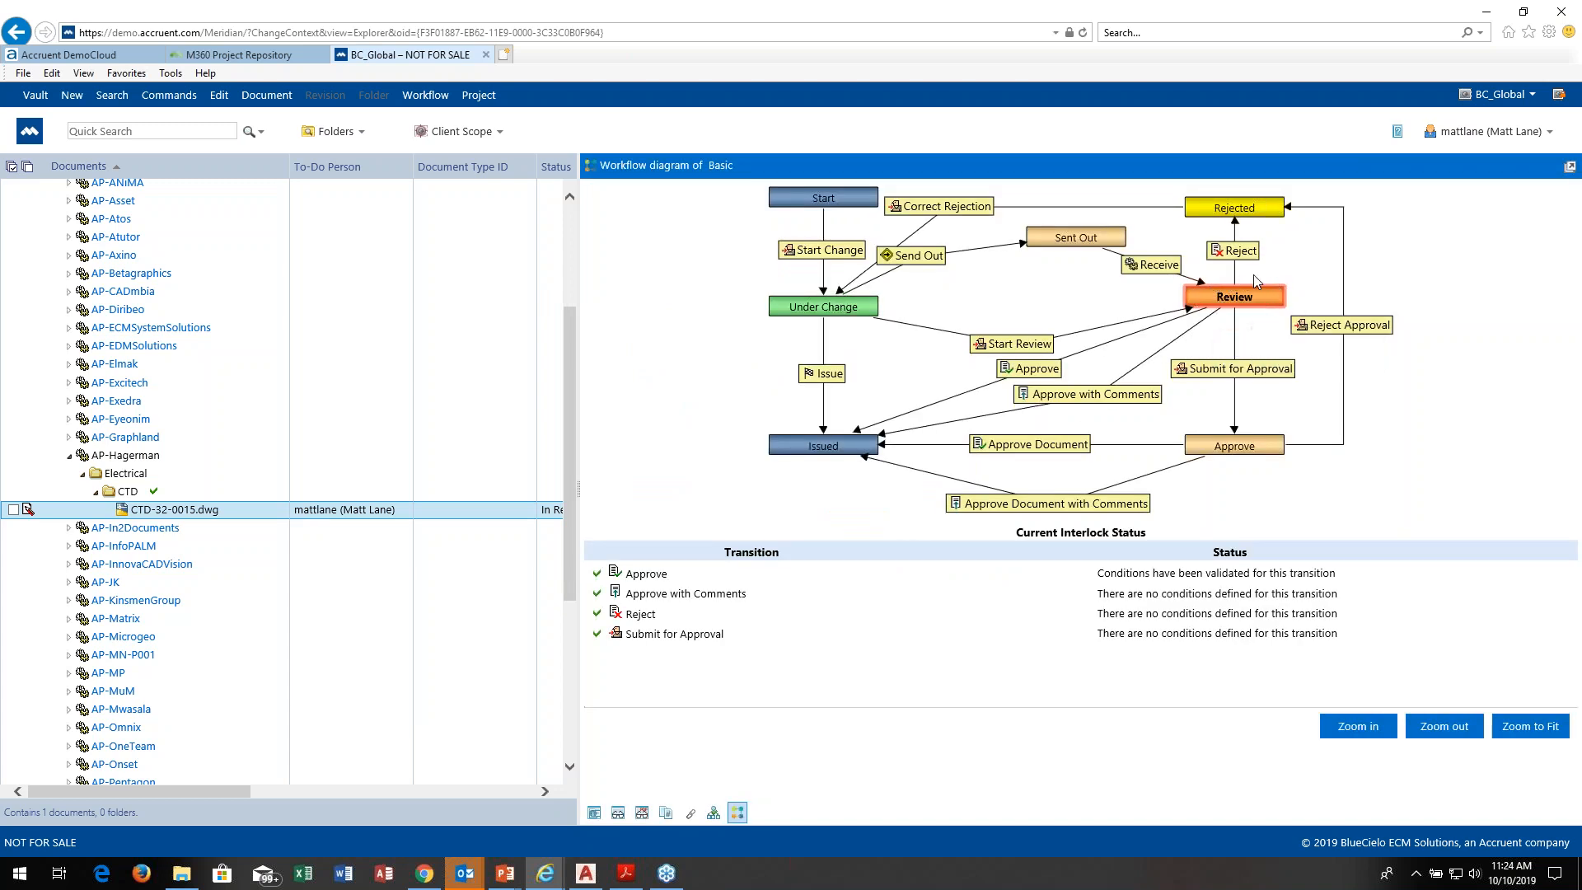
# Step: View the drawing of the CTD-32-0015.dwg project copy under review and list its revisions
pyautogui.moveTo(1217, 303)
pyautogui.click(618, 813)
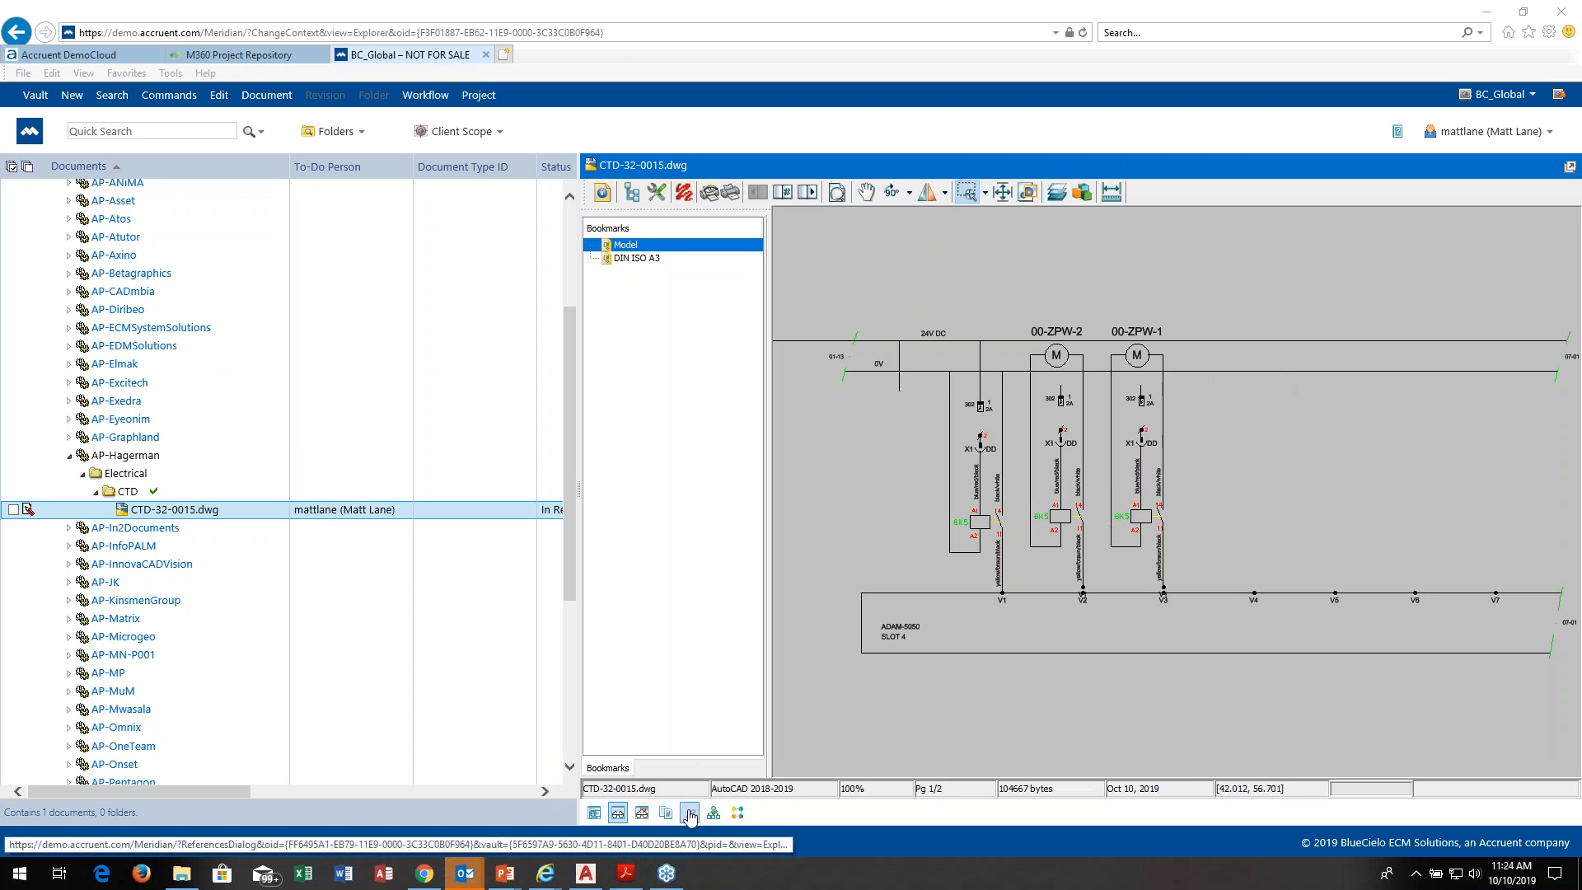
pyautogui.click(665, 813)
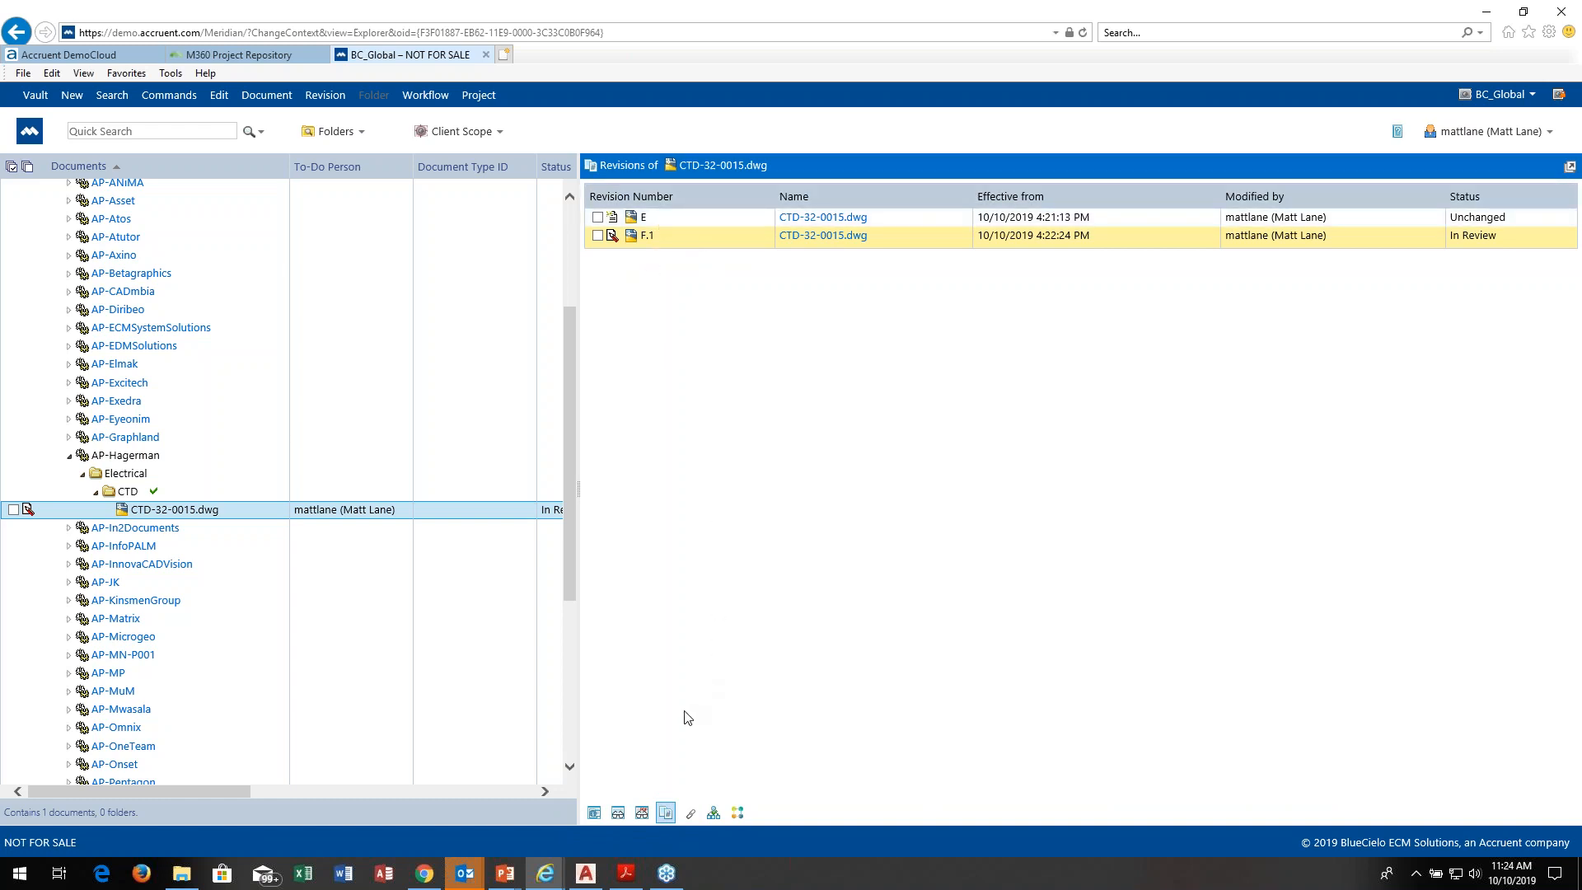
# Step: View the drawing of the CTD-32-0015.dwg project copy and run the Approve workflow transition on it without a comment
pyautogui.click(618, 813)
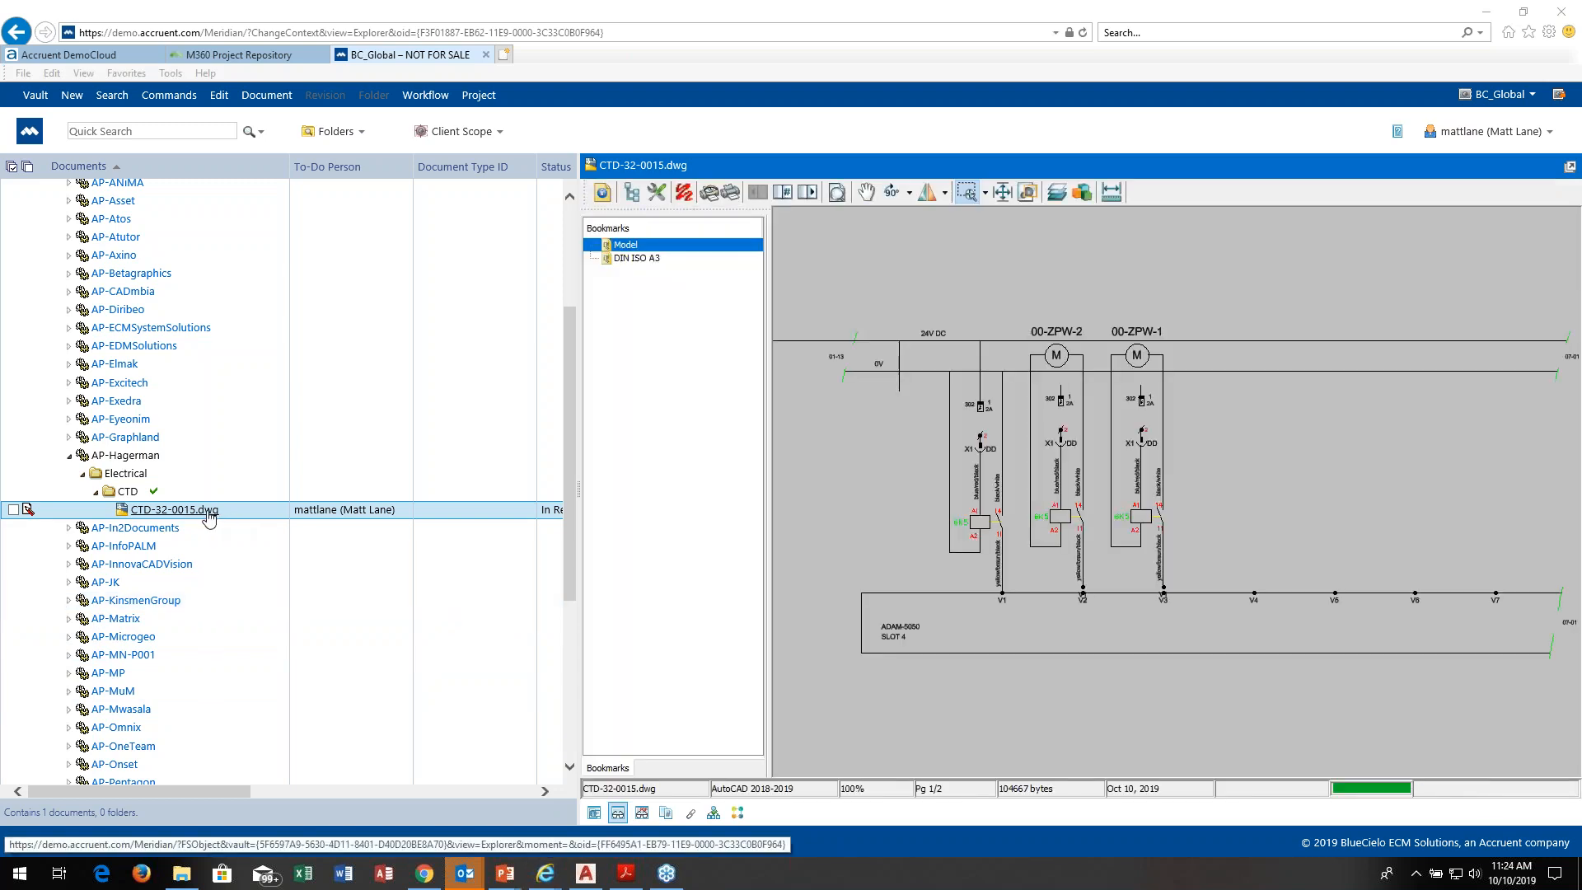
pyautogui.rightClick(210, 517)
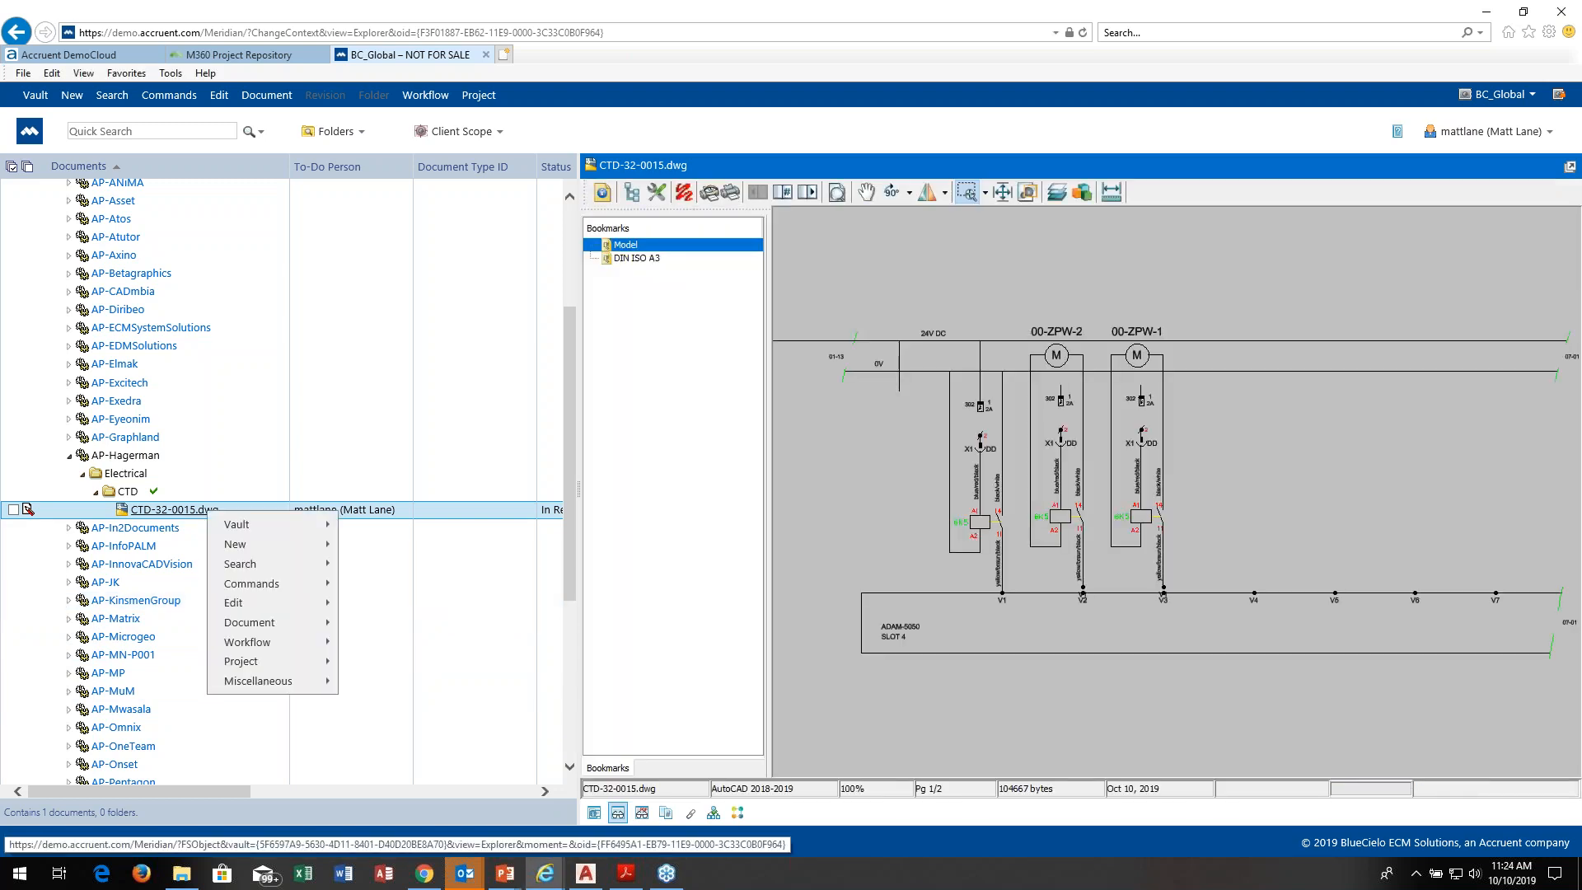
pyautogui.moveTo(264, 607)
pyautogui.moveTo(272, 642)
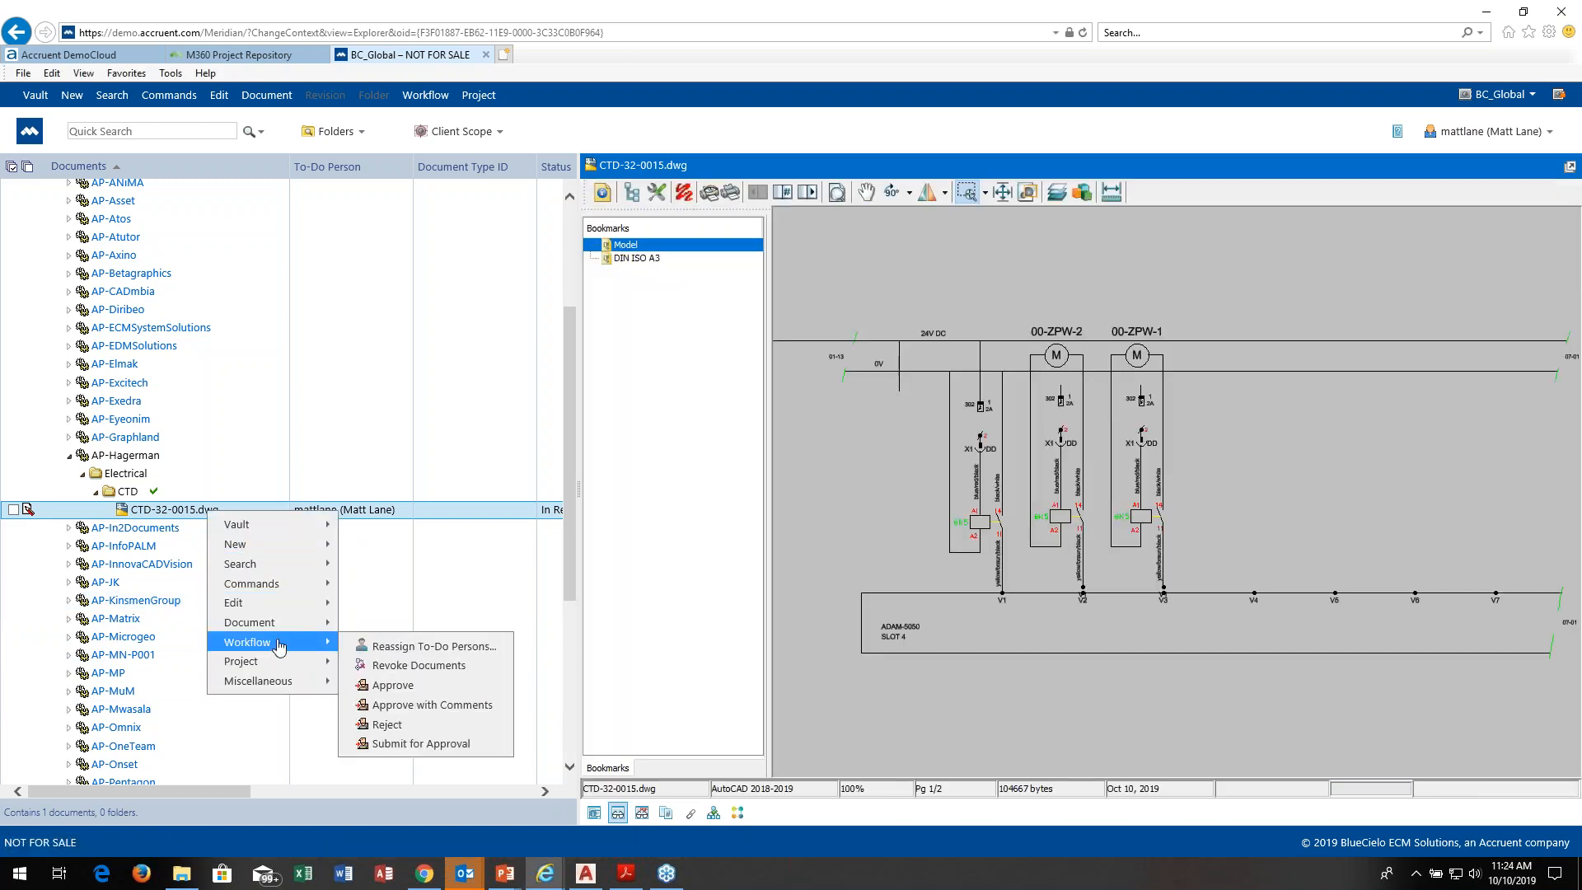
pyautogui.click(426, 689)
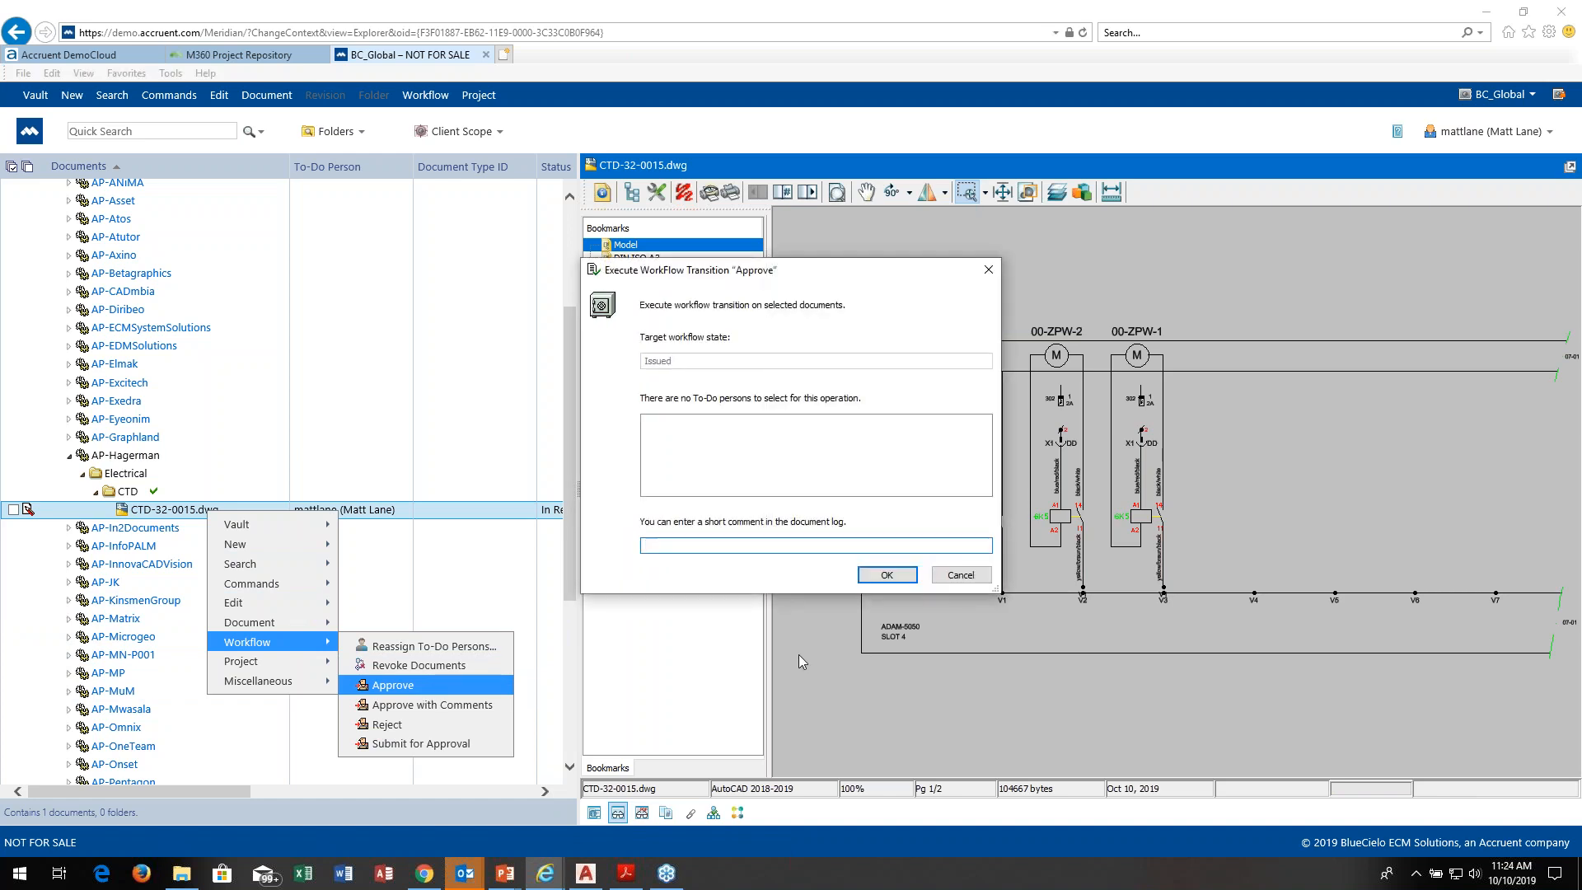
pyautogui.click(902, 577)
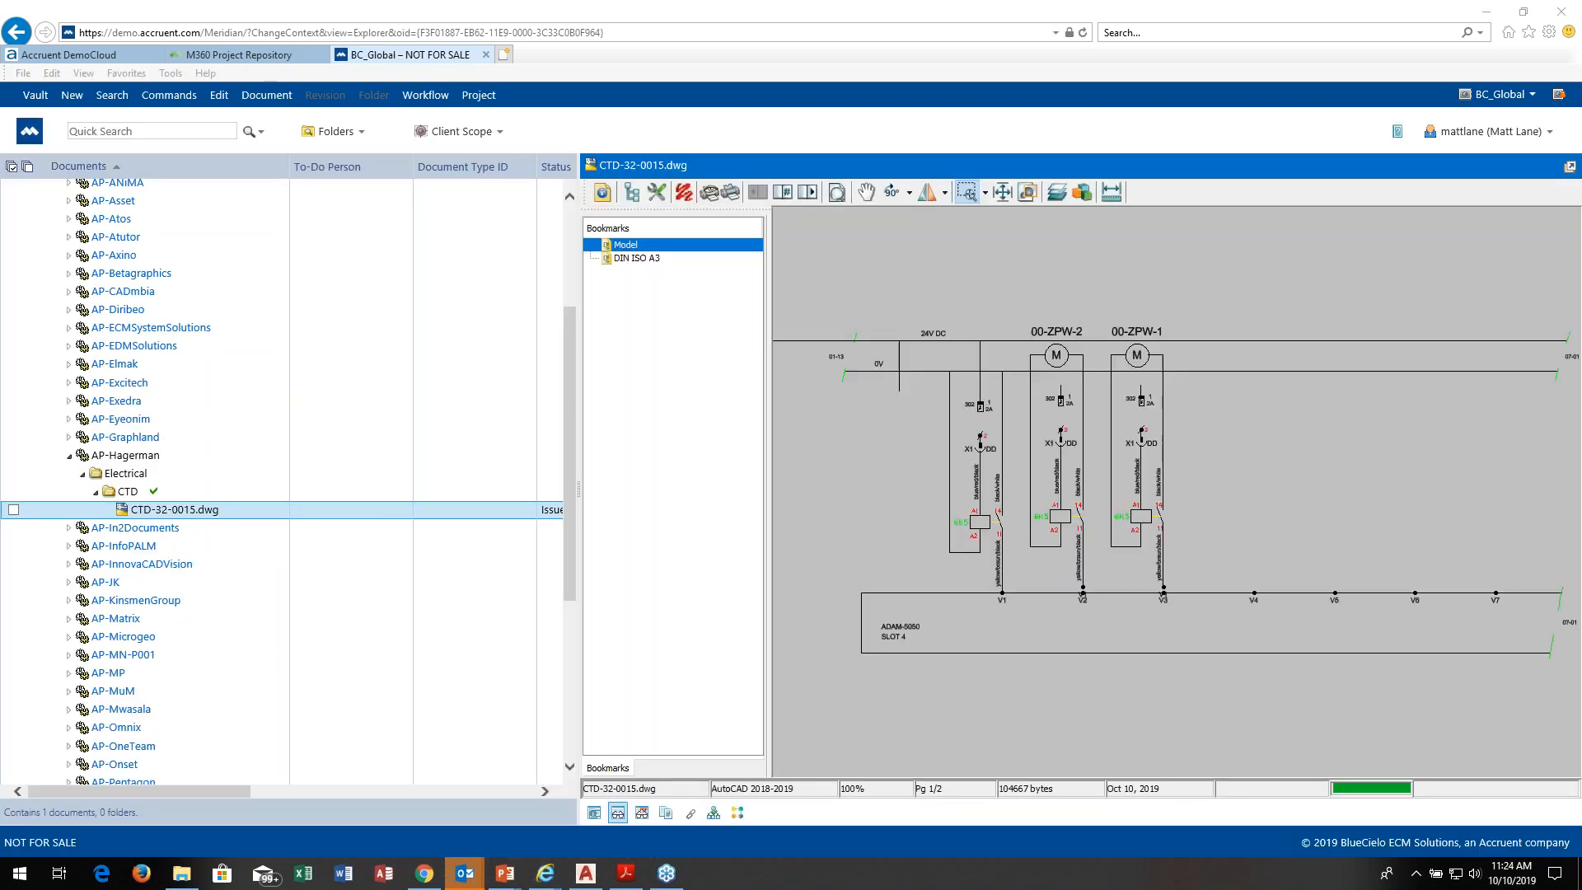
# Step: Check the workflow diagram of the approved CTD-32-0015.dwg, its references, and its master and project copies
pyautogui.click(737, 813)
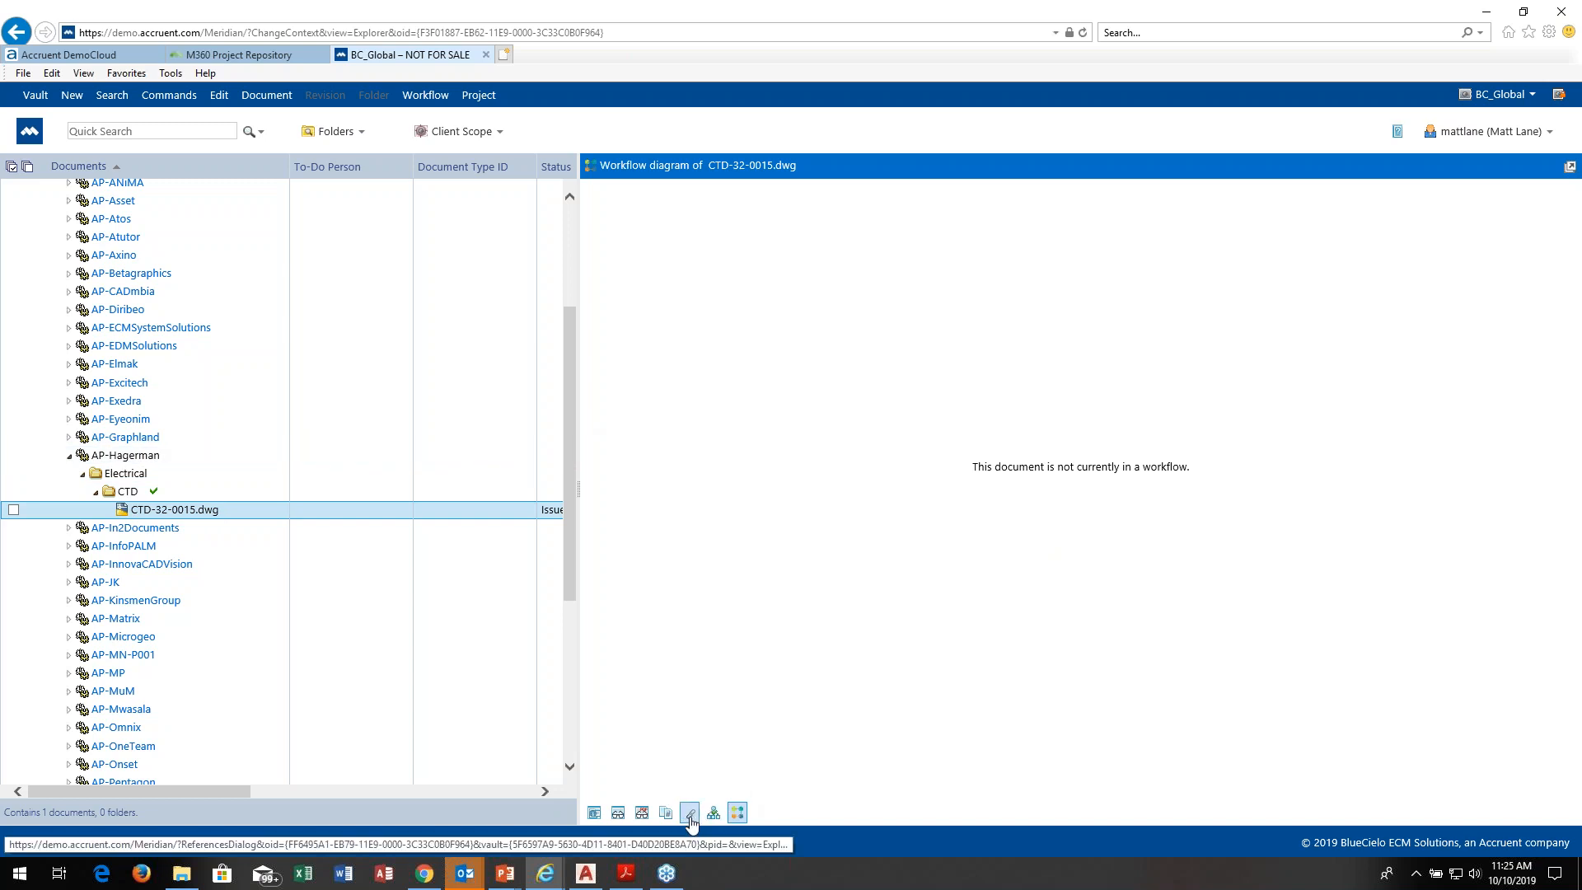
pyautogui.click(689, 814)
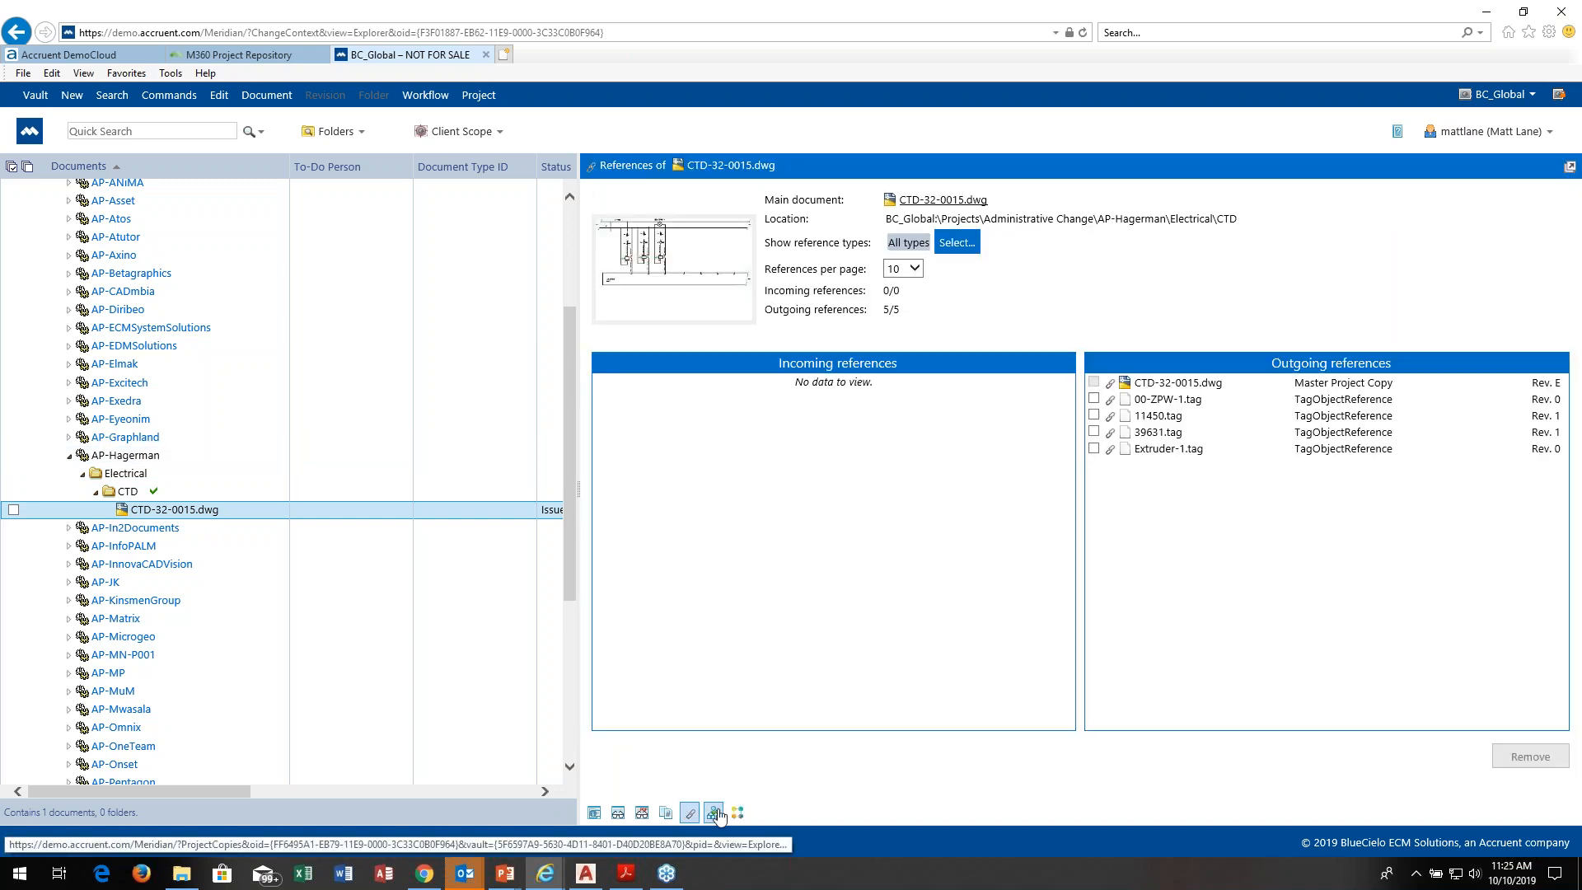
pyautogui.click(714, 815)
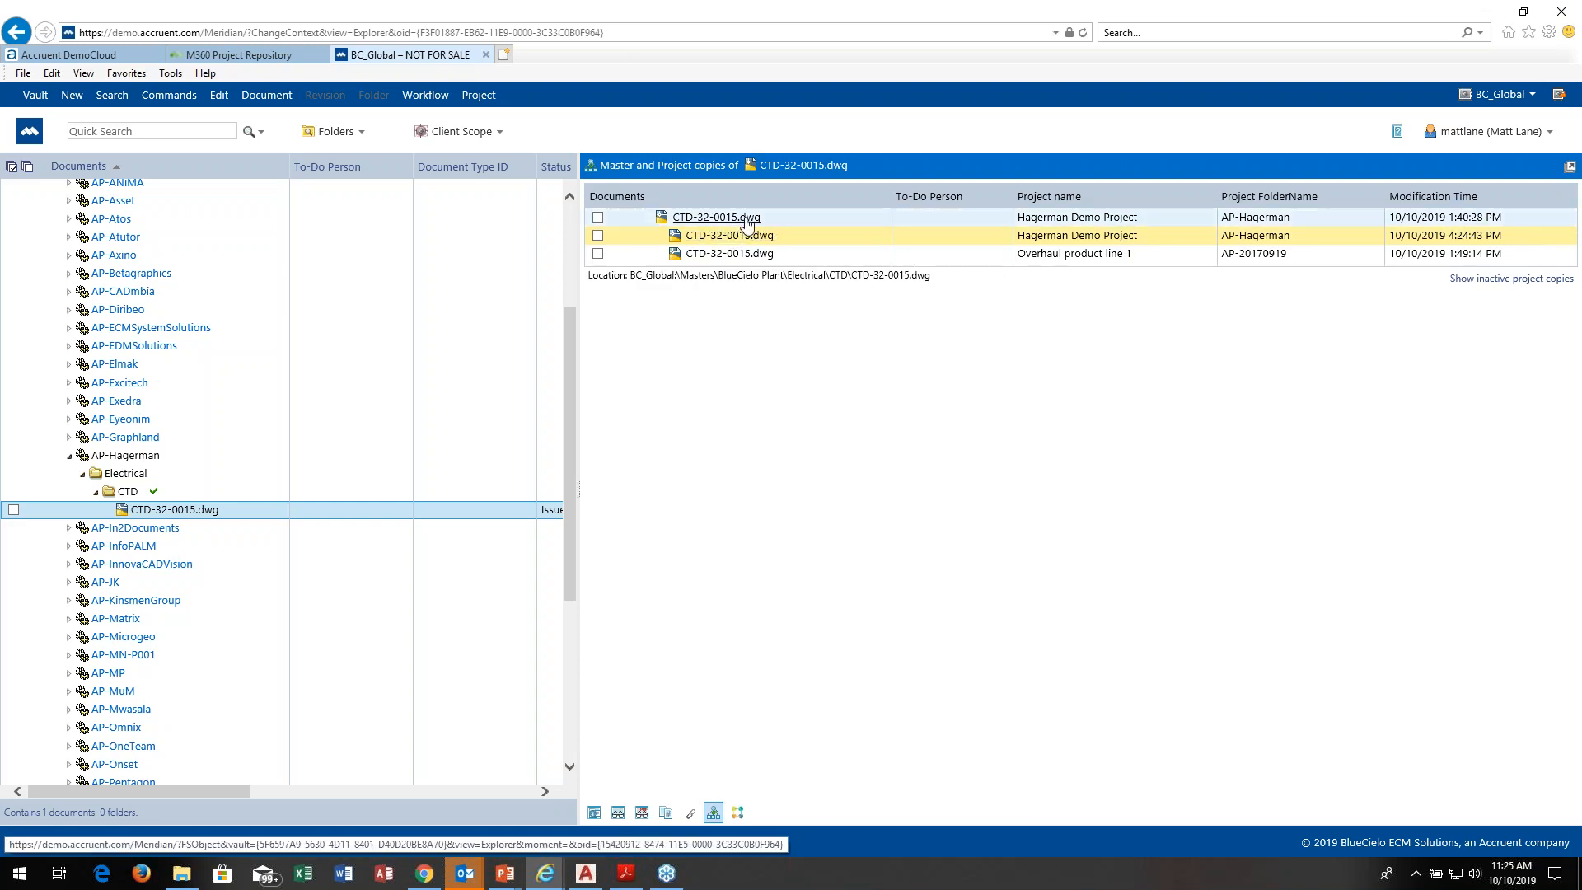
# Step: Release the CTD-32-0015.dwg project copy in AP-Hagerman as a master revision
pyautogui.rightClick(211, 515)
pyautogui.moveTo(265, 658)
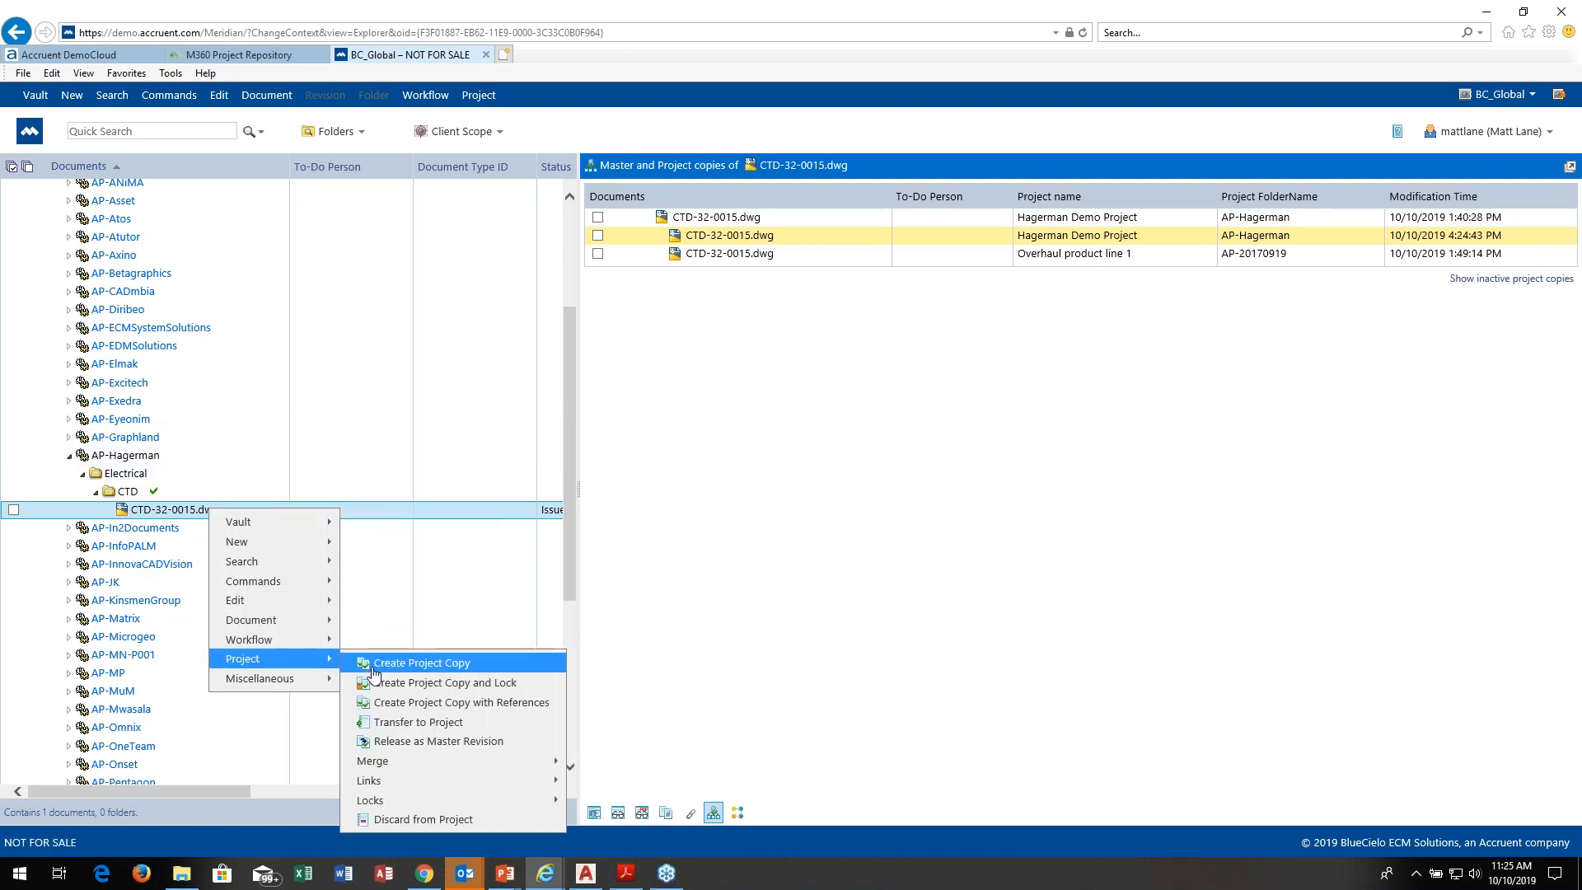
pyautogui.click(432, 742)
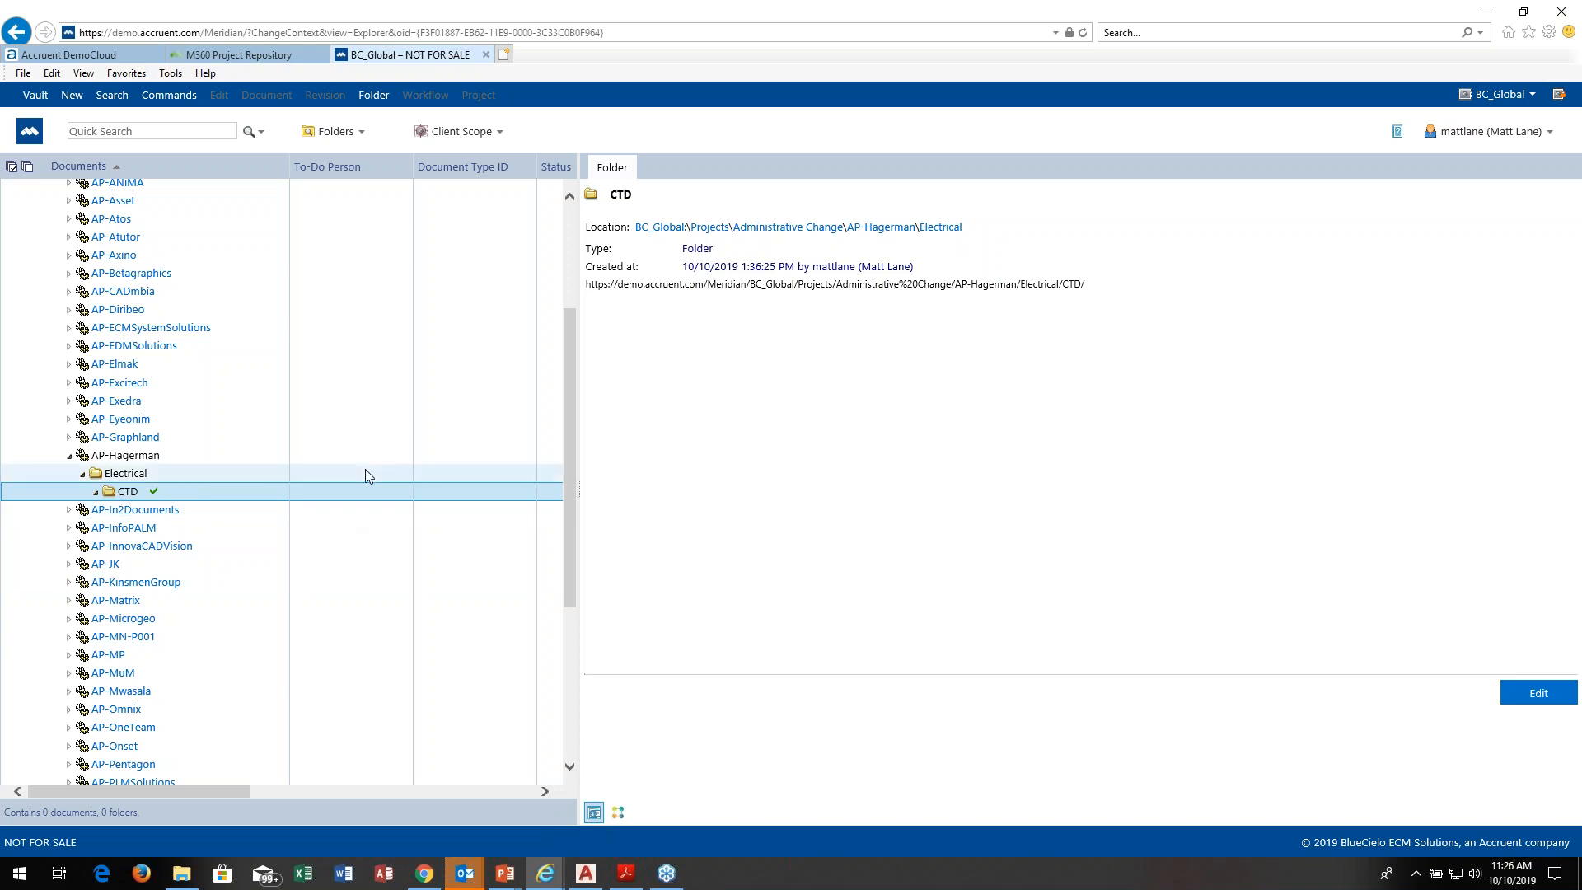
# Step: Browse the vault to Masters, BlueCielo Plant, Electrical, CTD and open the properties of the master CTD-32-0015.dwg
pyautogui.moveTo(566, 398); pyautogui.dragTo(560, 371)
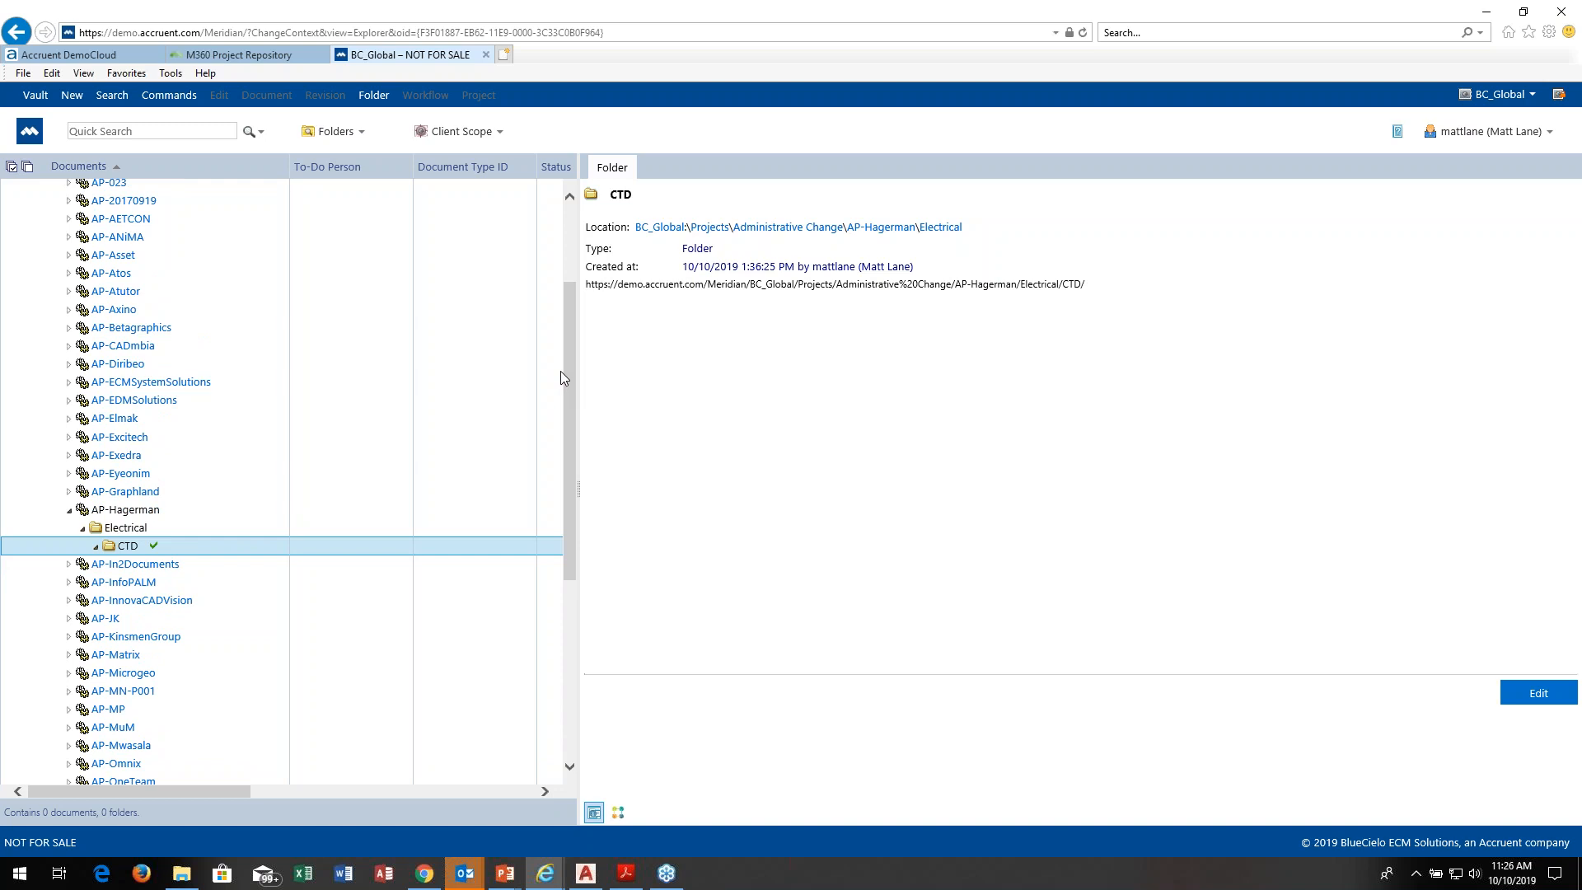
pyautogui.moveTo(565, 380); pyautogui.dragTo(566, 290)
pyautogui.click(44, 262)
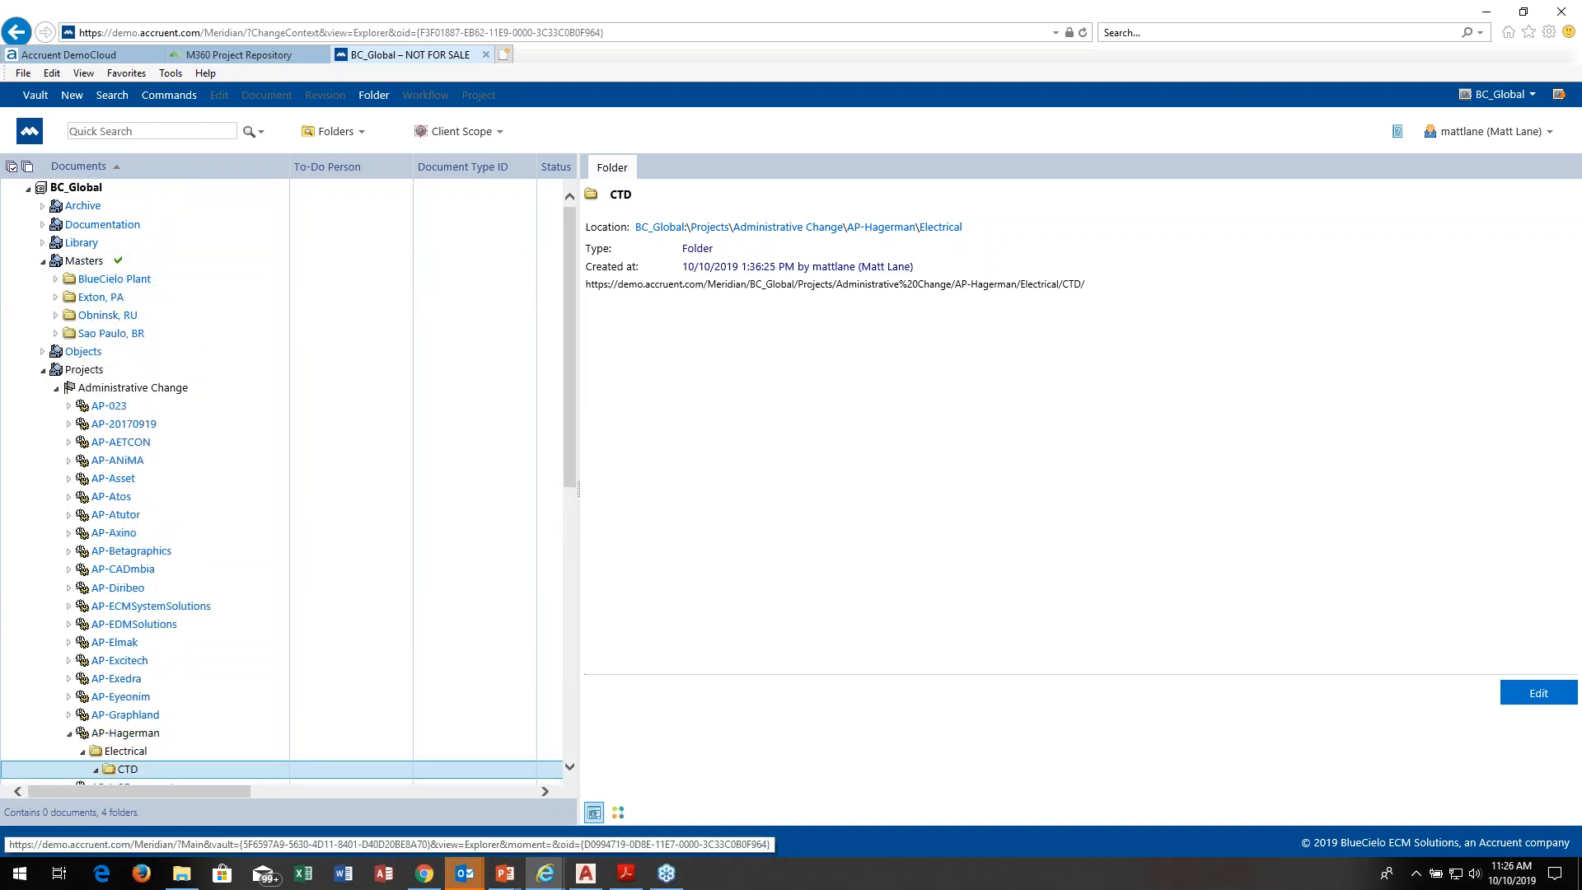
pyautogui.click(56, 280)
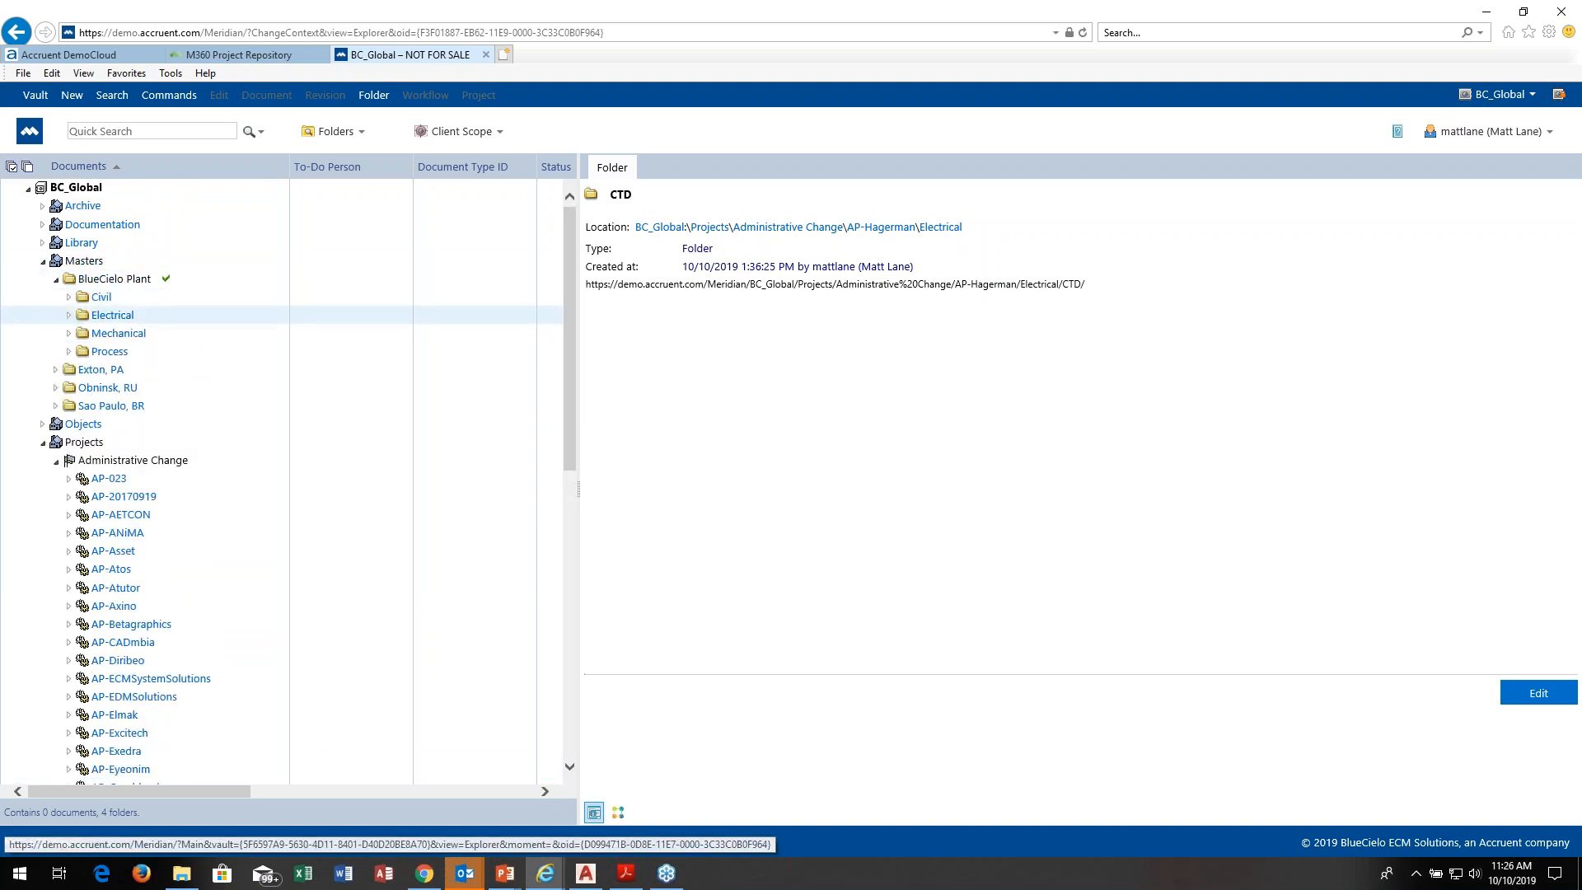
pyautogui.click(69, 316)
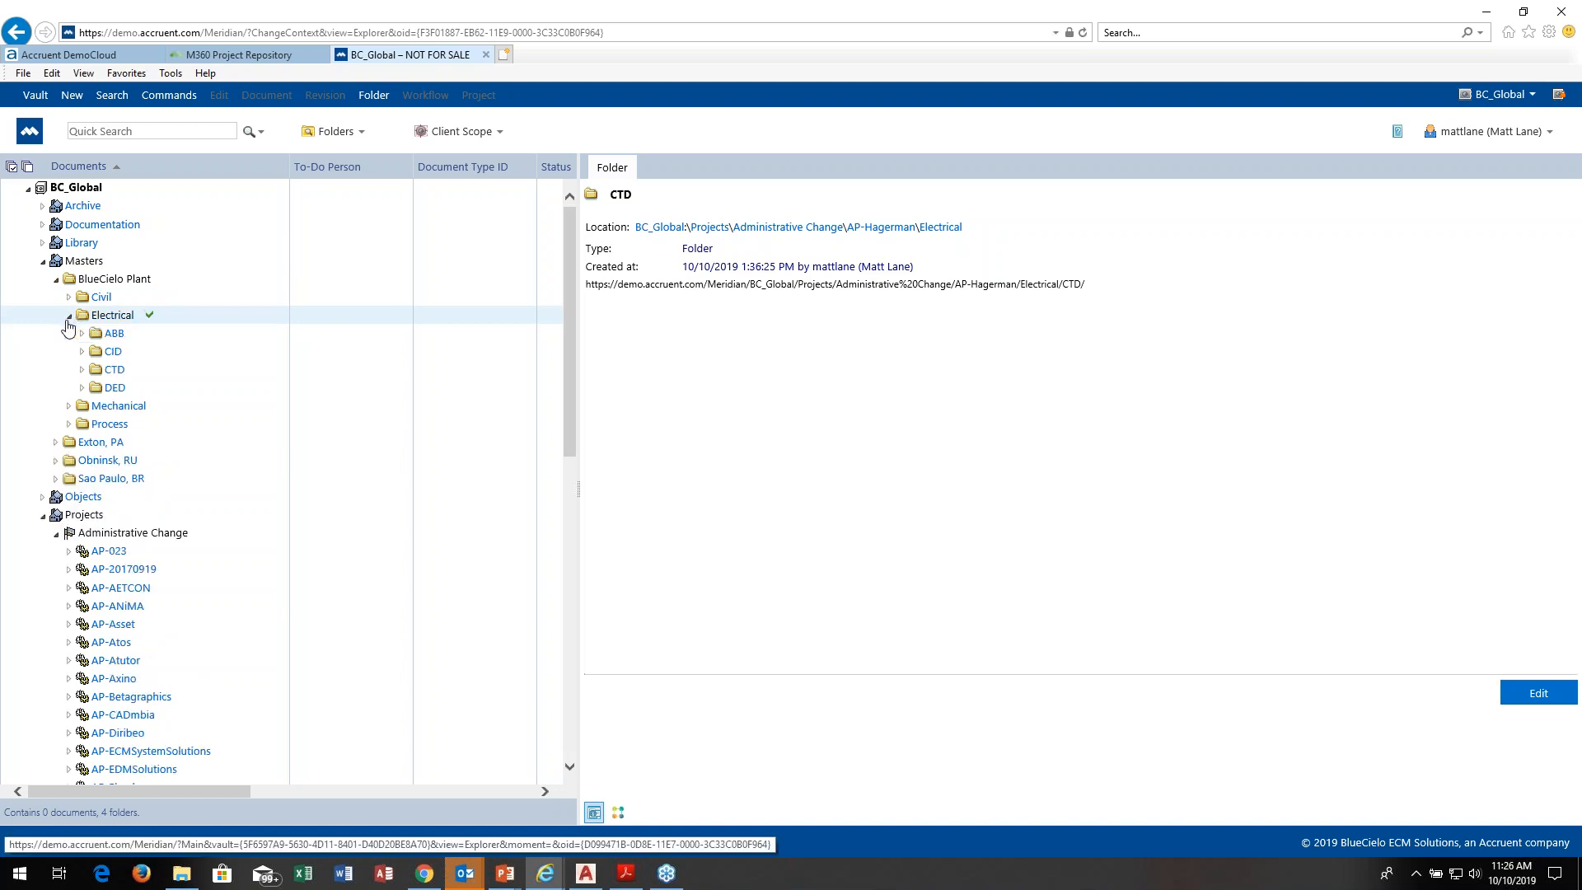
pyautogui.click(83, 371)
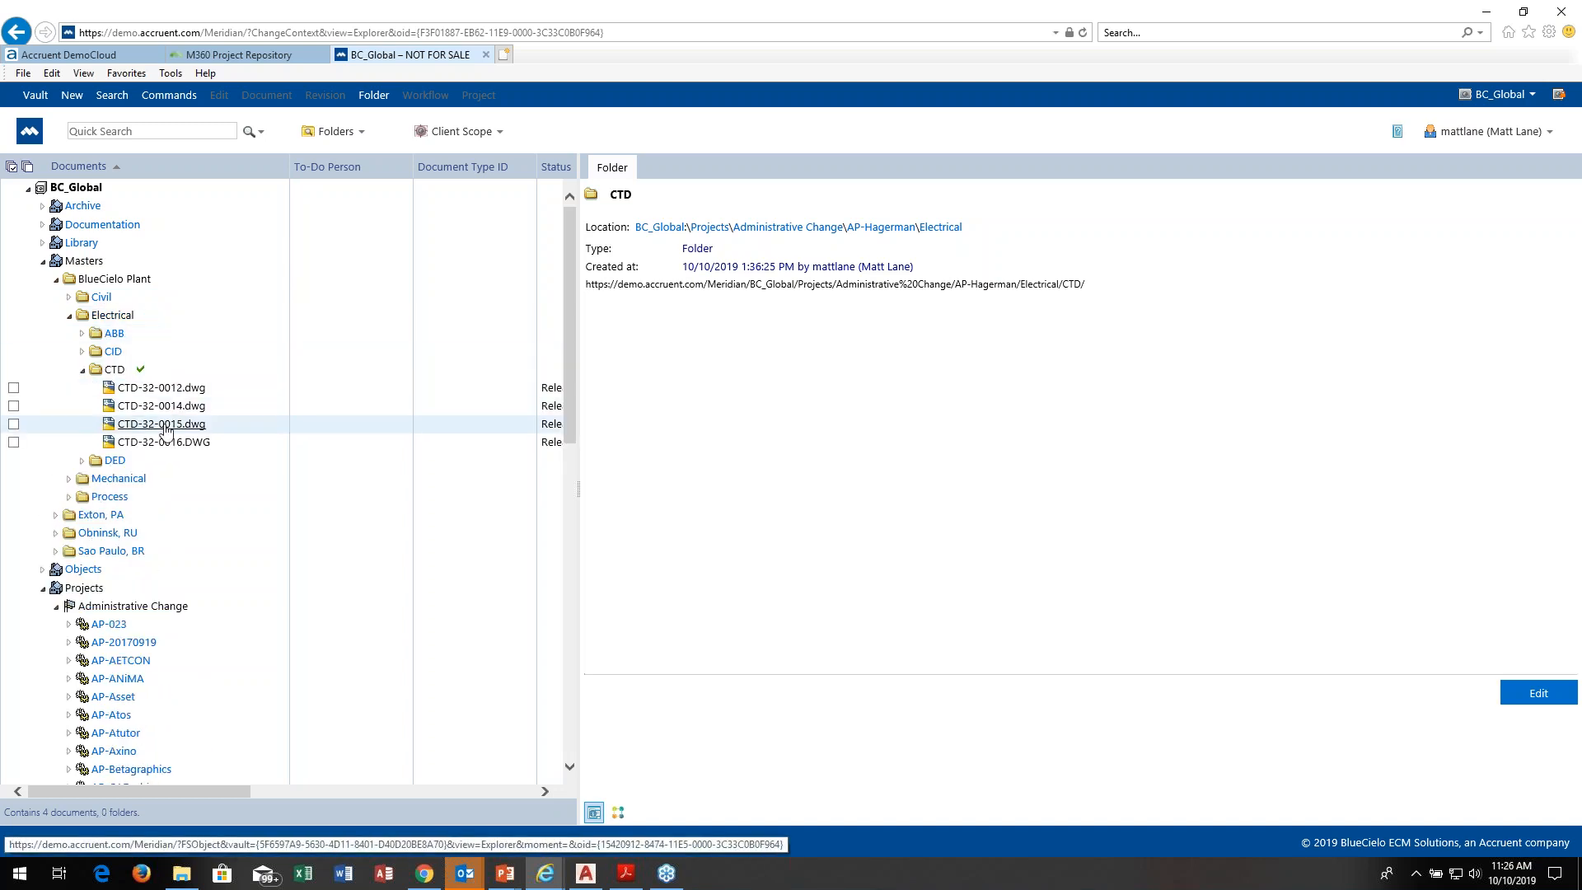
pyautogui.click(180, 429)
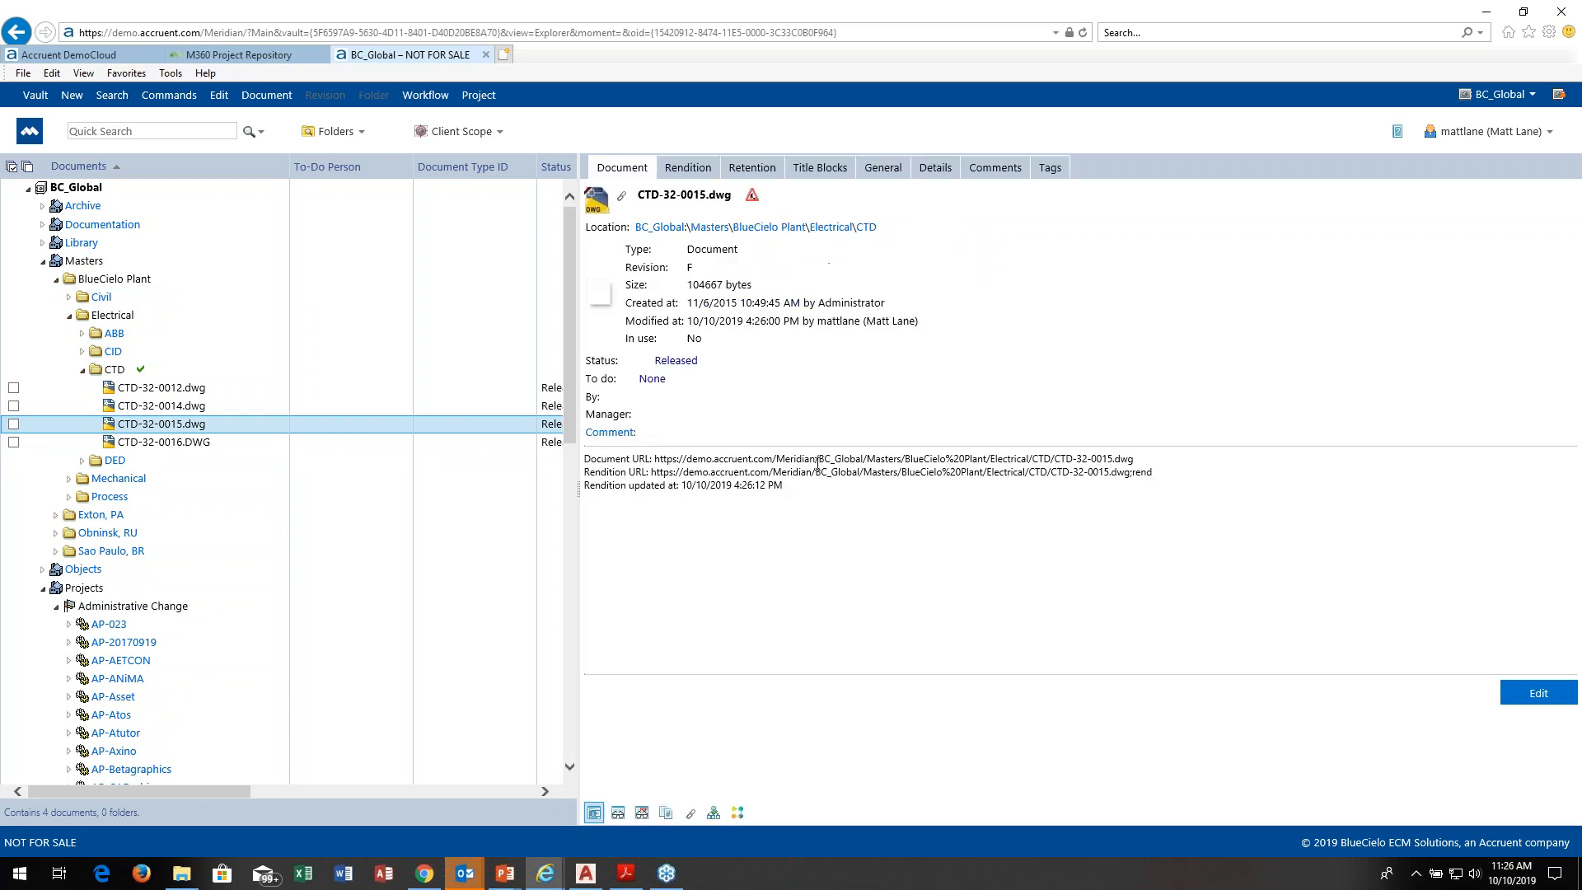
# Step: View the drawing of the master CTD-32-0015.dwg and list its revisions
pyautogui.click(618, 813)
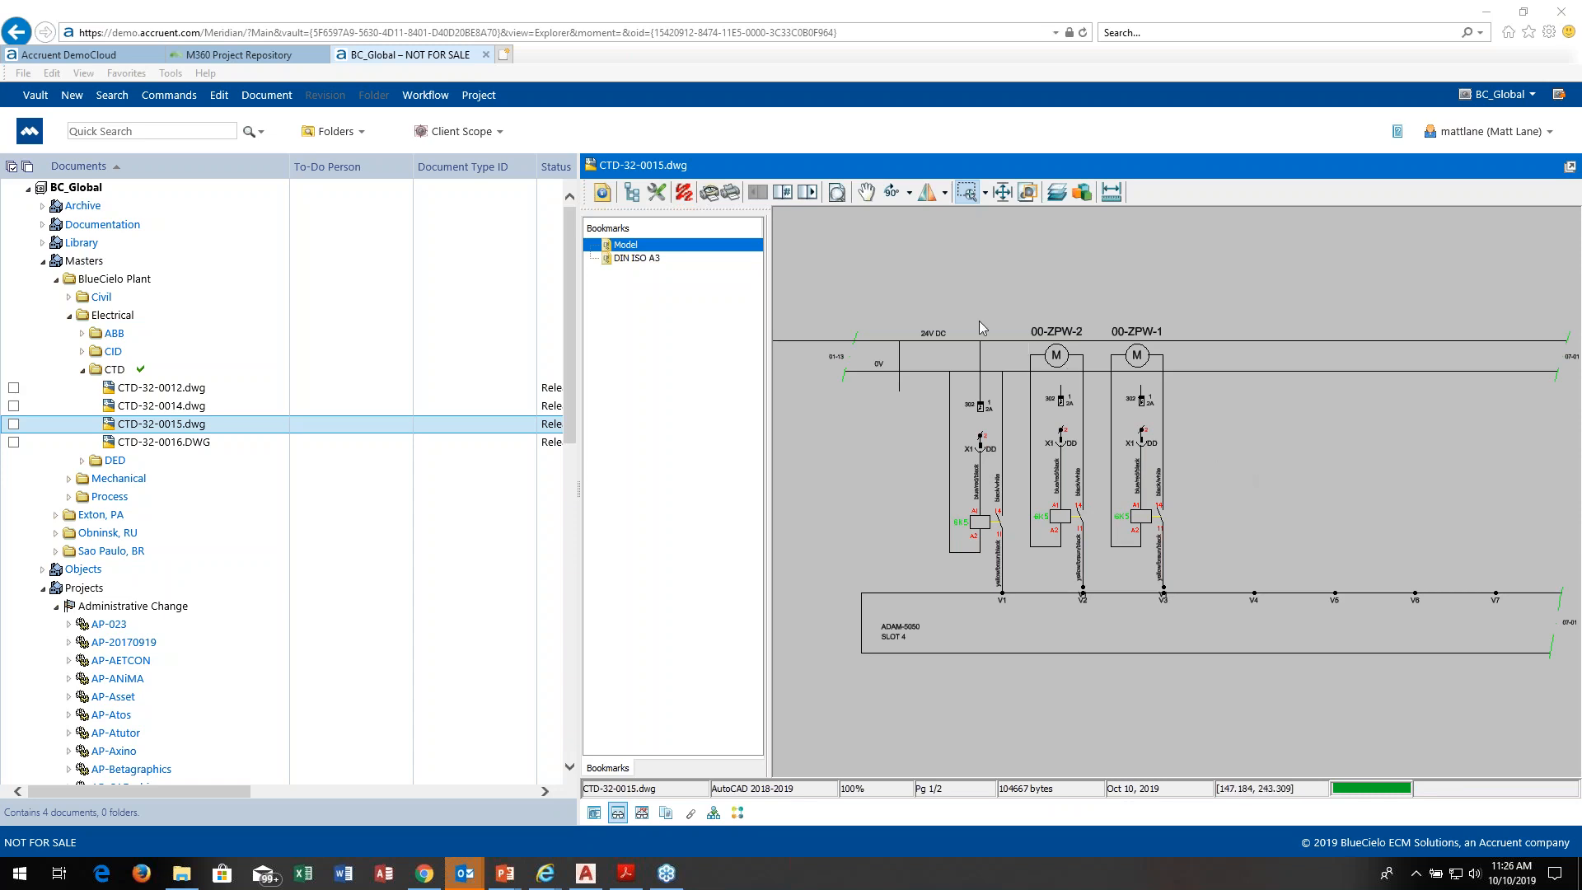
pyautogui.click(666, 814)
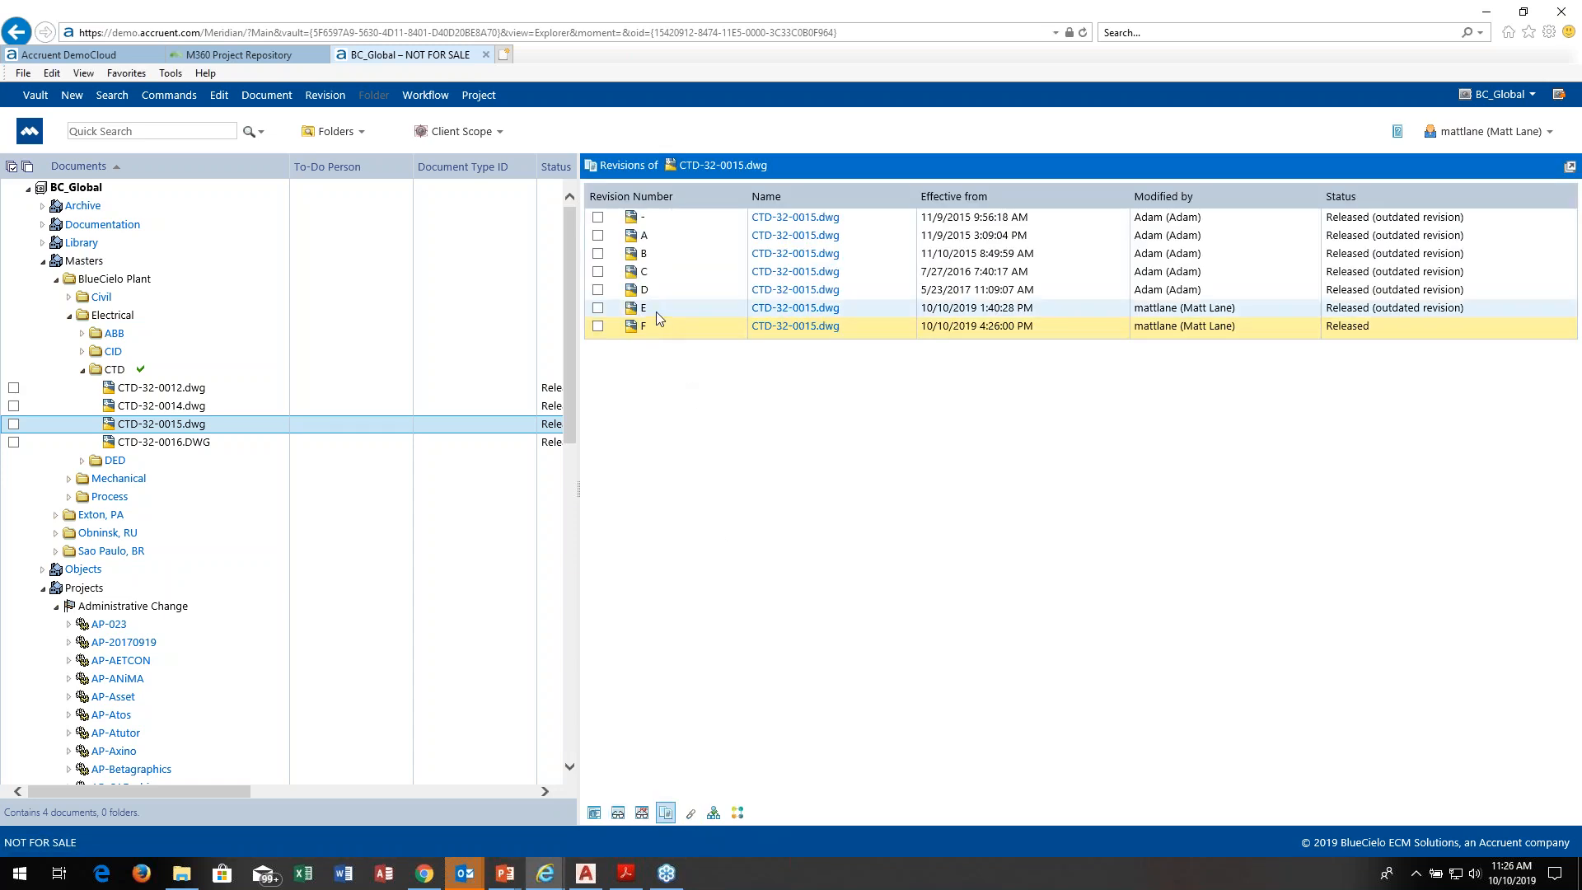
pyautogui.rightClick(765, 312)
pyautogui.moveTo(803, 381)
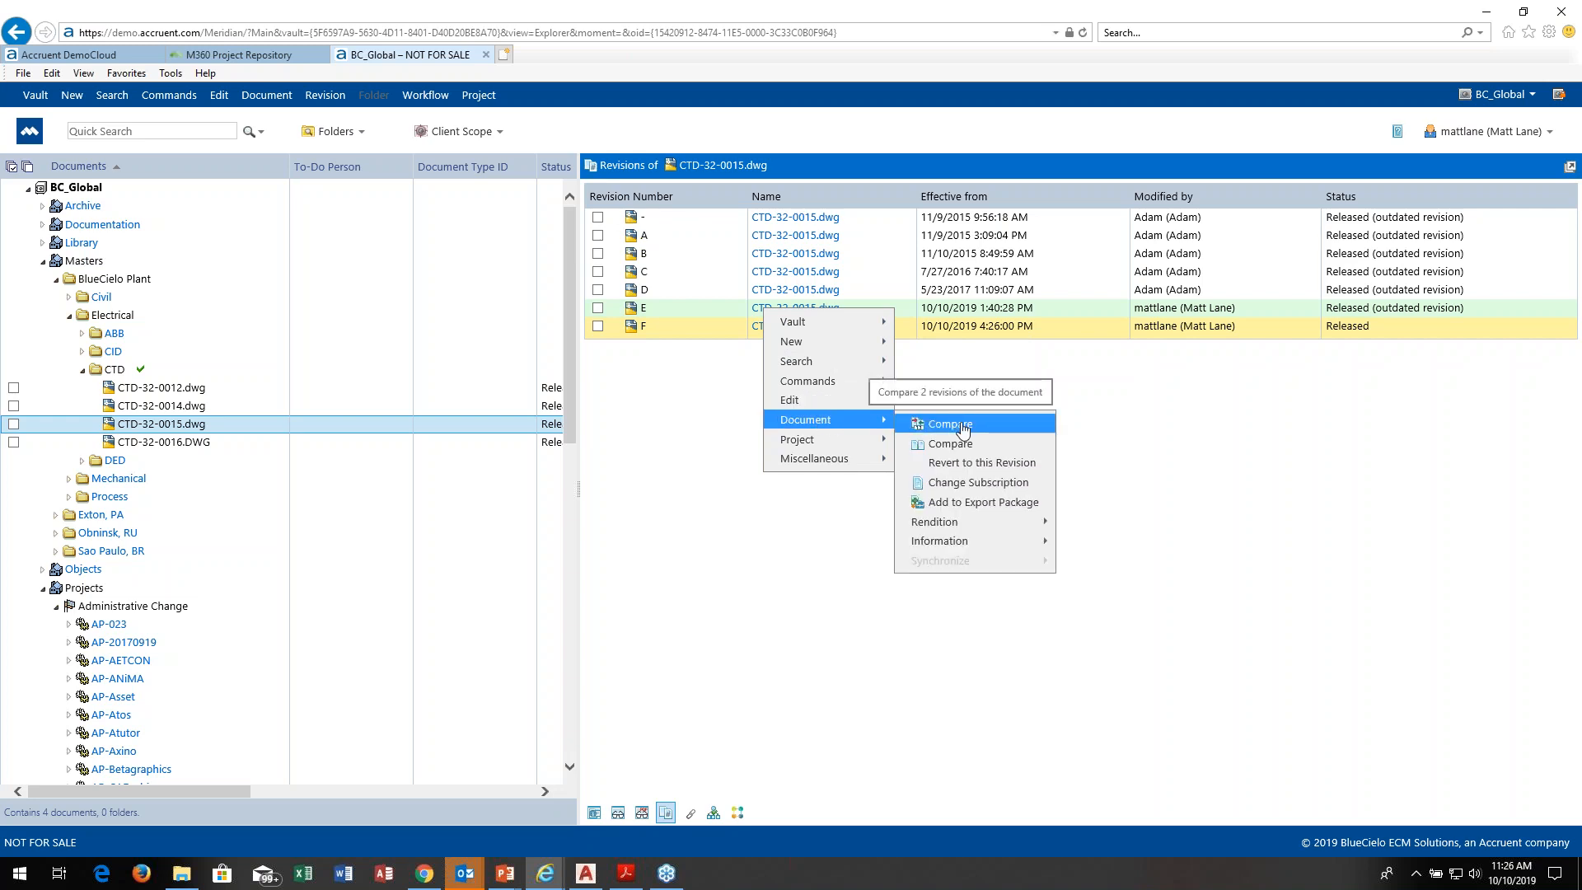
pyautogui.moveTo(886, 404)
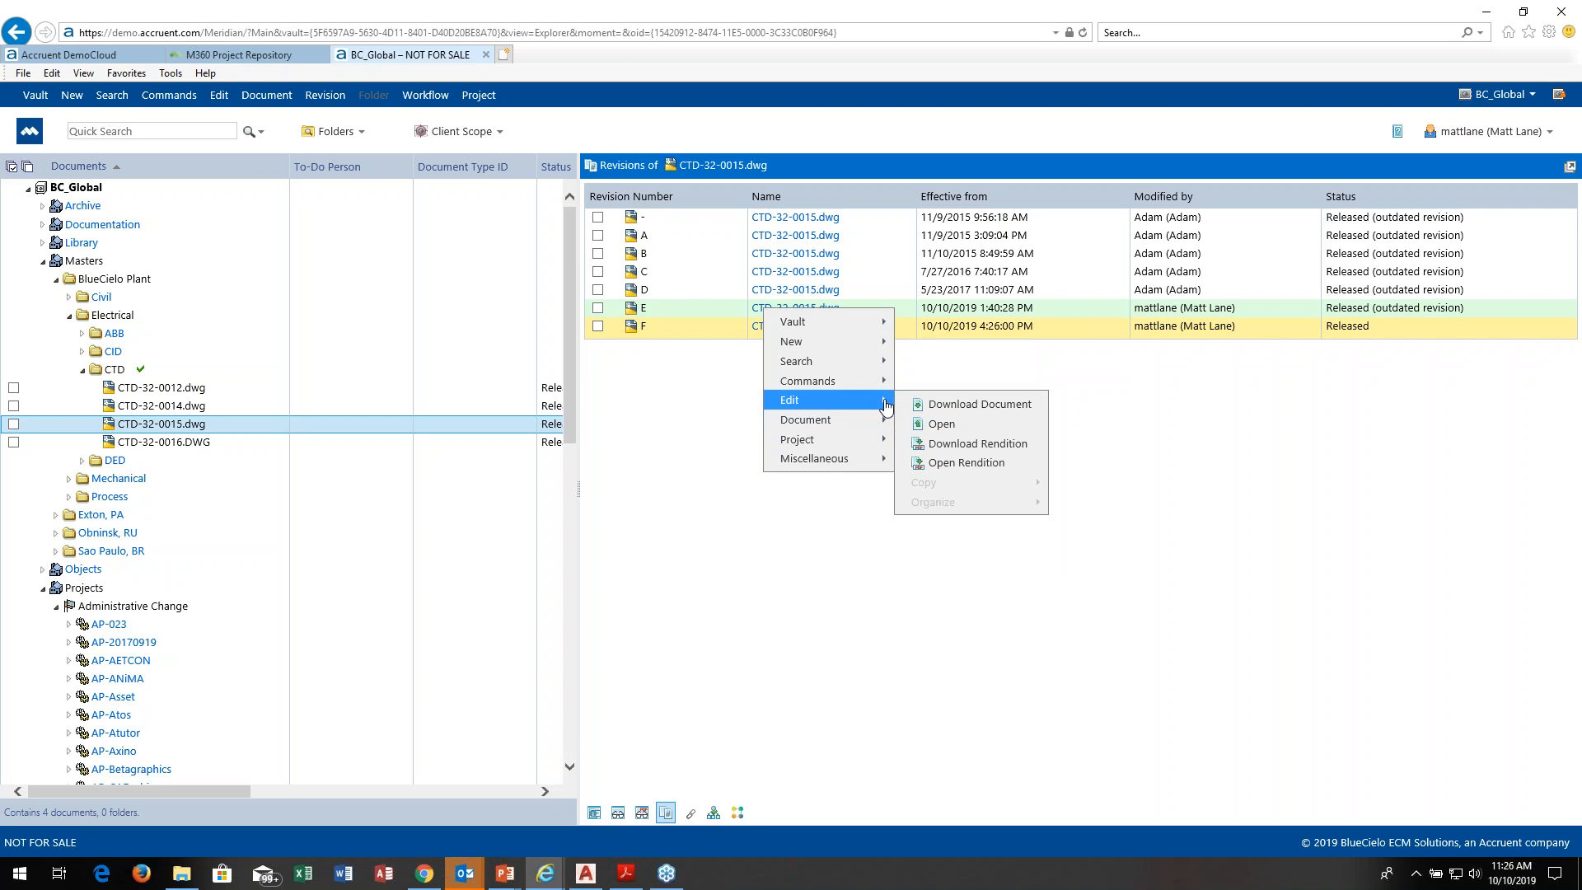
pyautogui.click(801, 548)
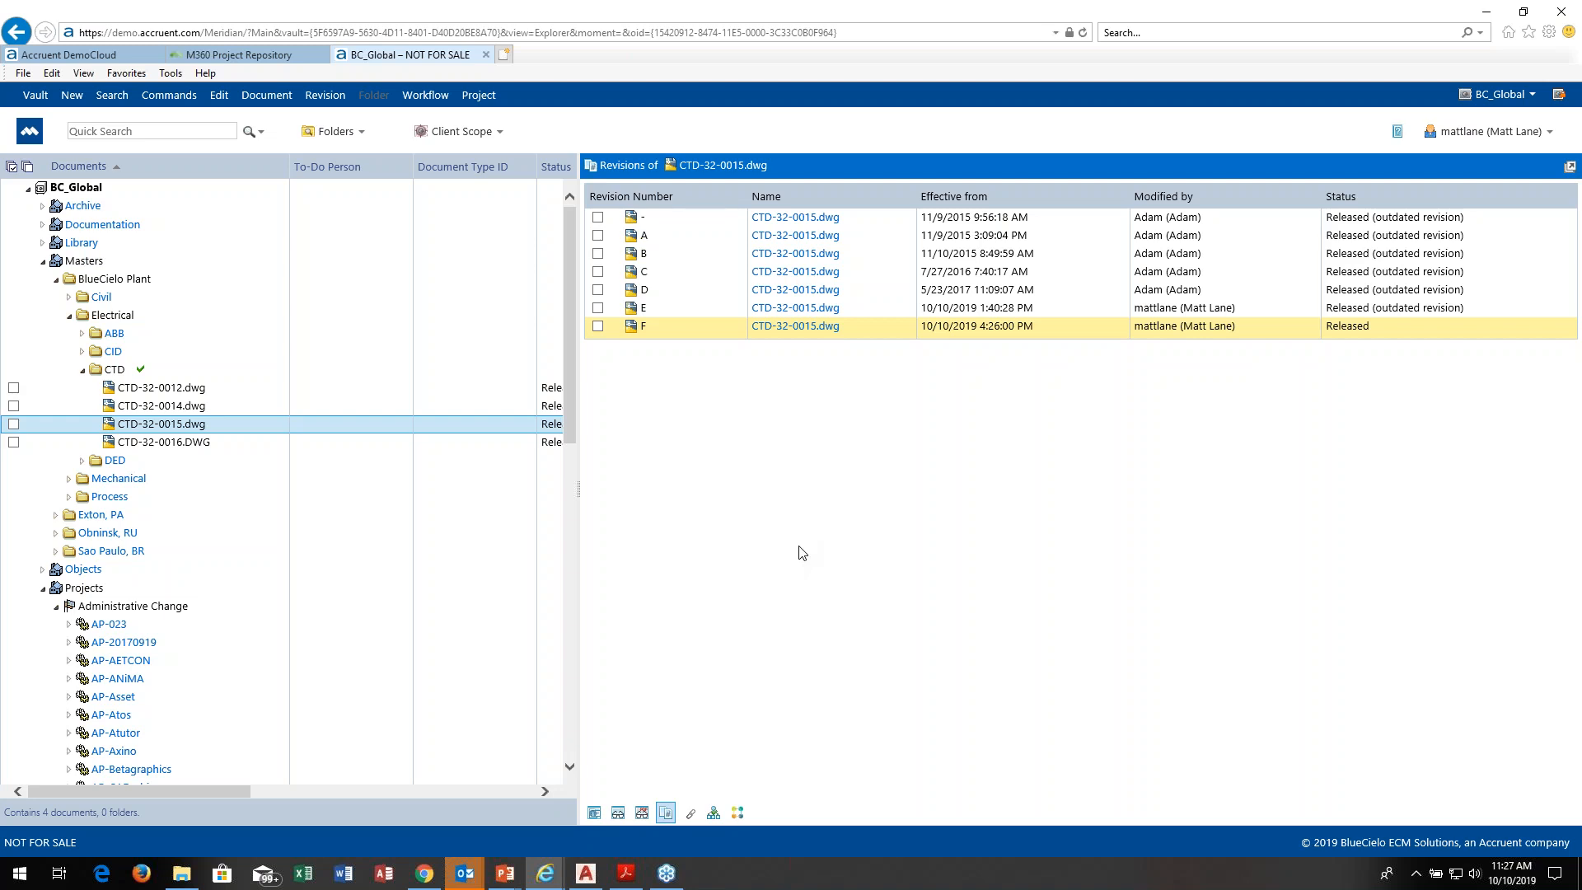
# Step: Switch to the PowerPoint slide show and advance to the Meridian Project Workflow slide on controlling the management of change process
pyautogui.hotkey('alt', 'Tab')
pyautogui.hotkey('alt', 'Tab')
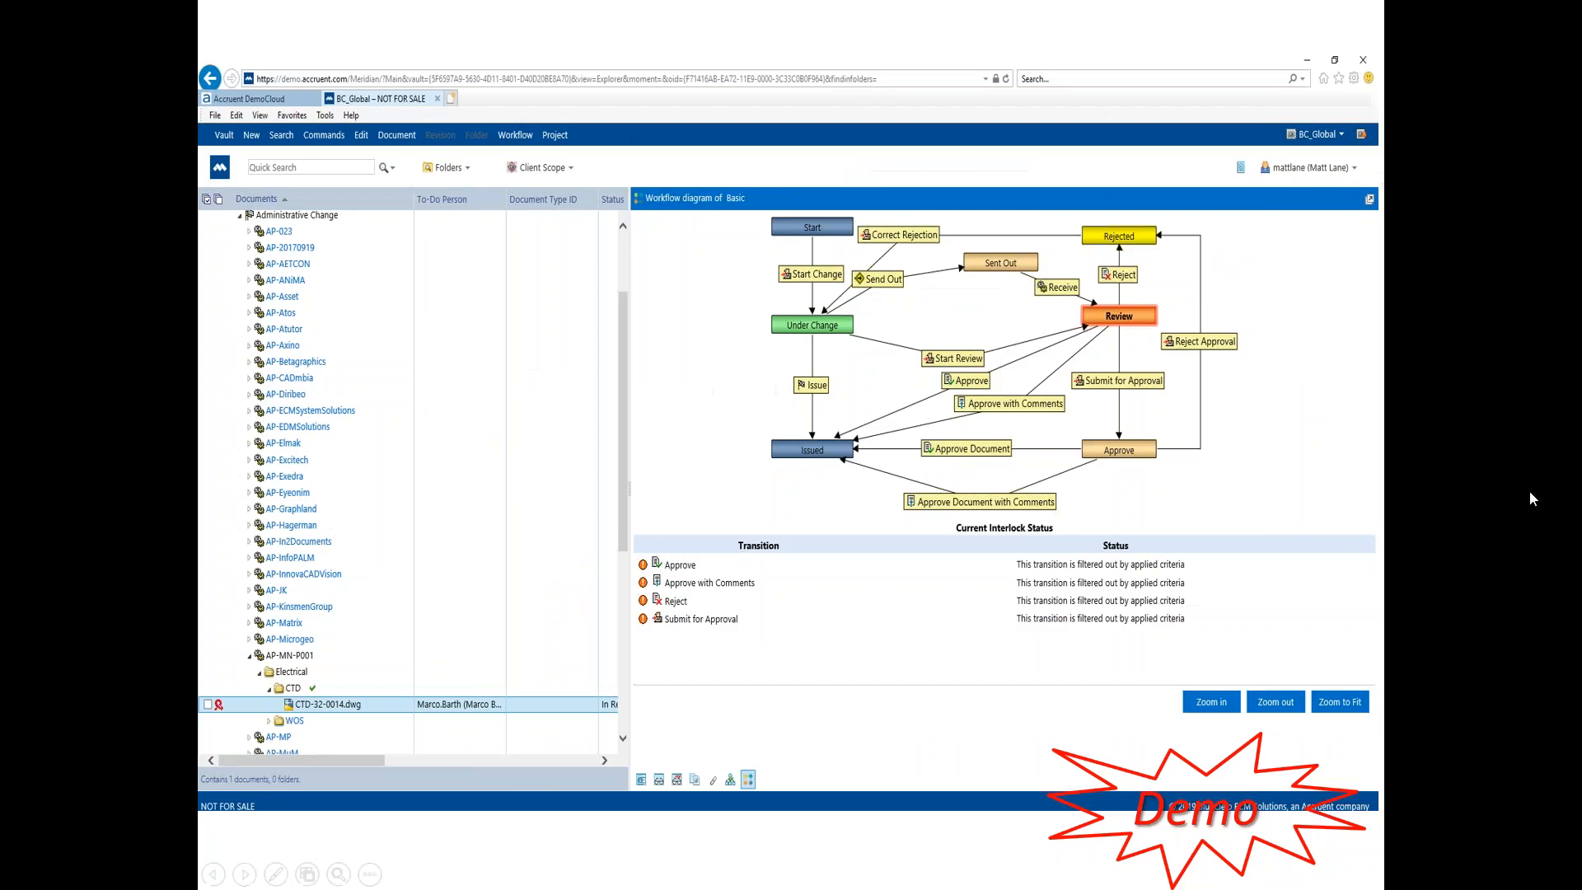
pyautogui.click(1484, 459)
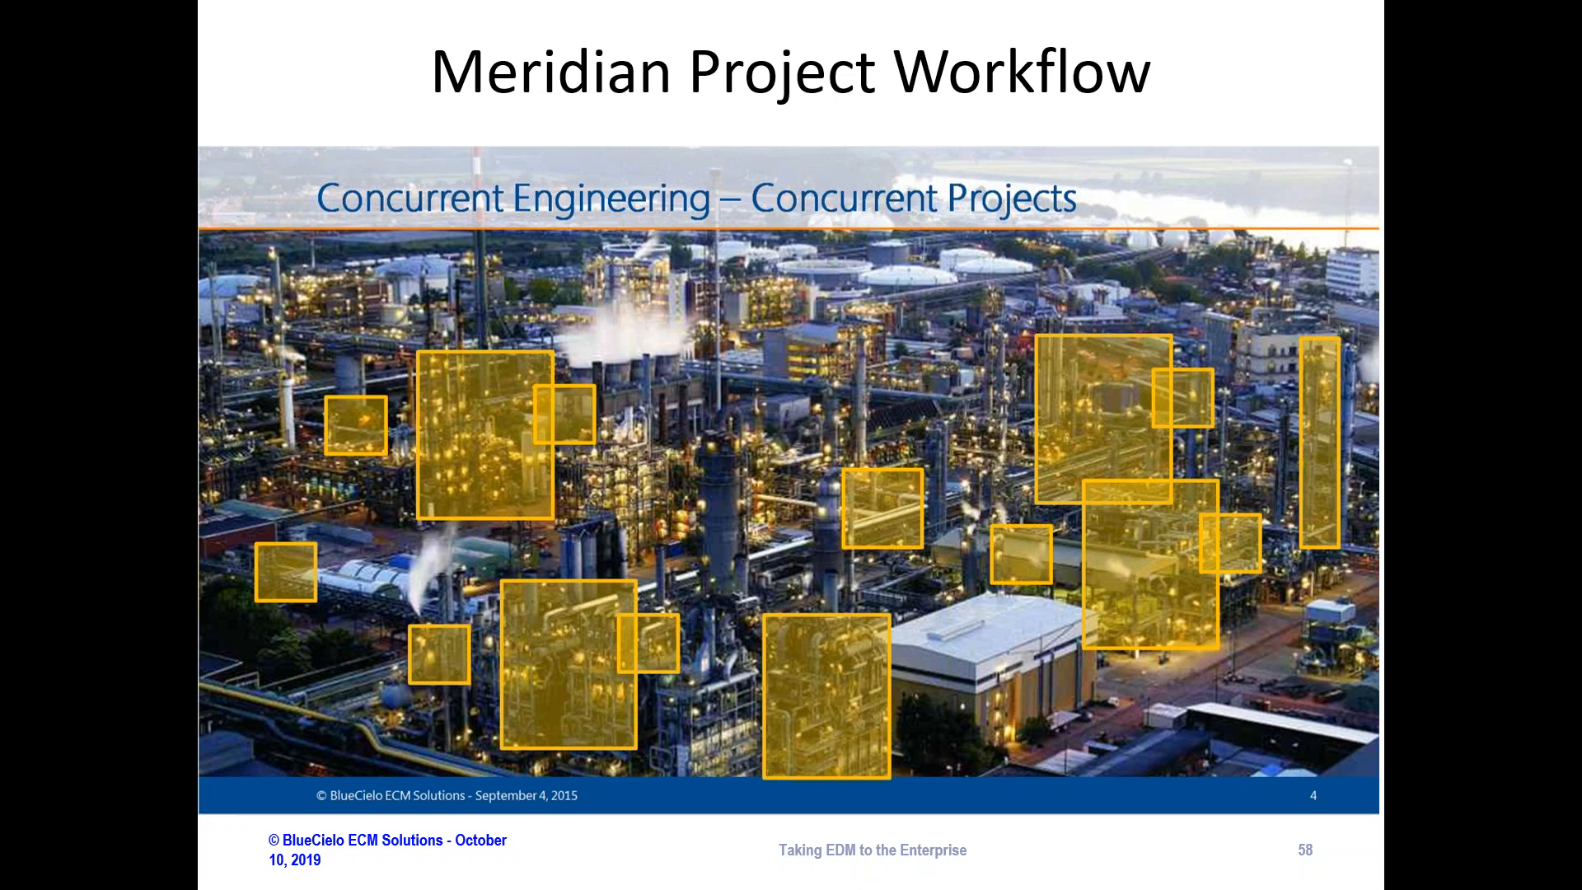
pyautogui.press('Right')
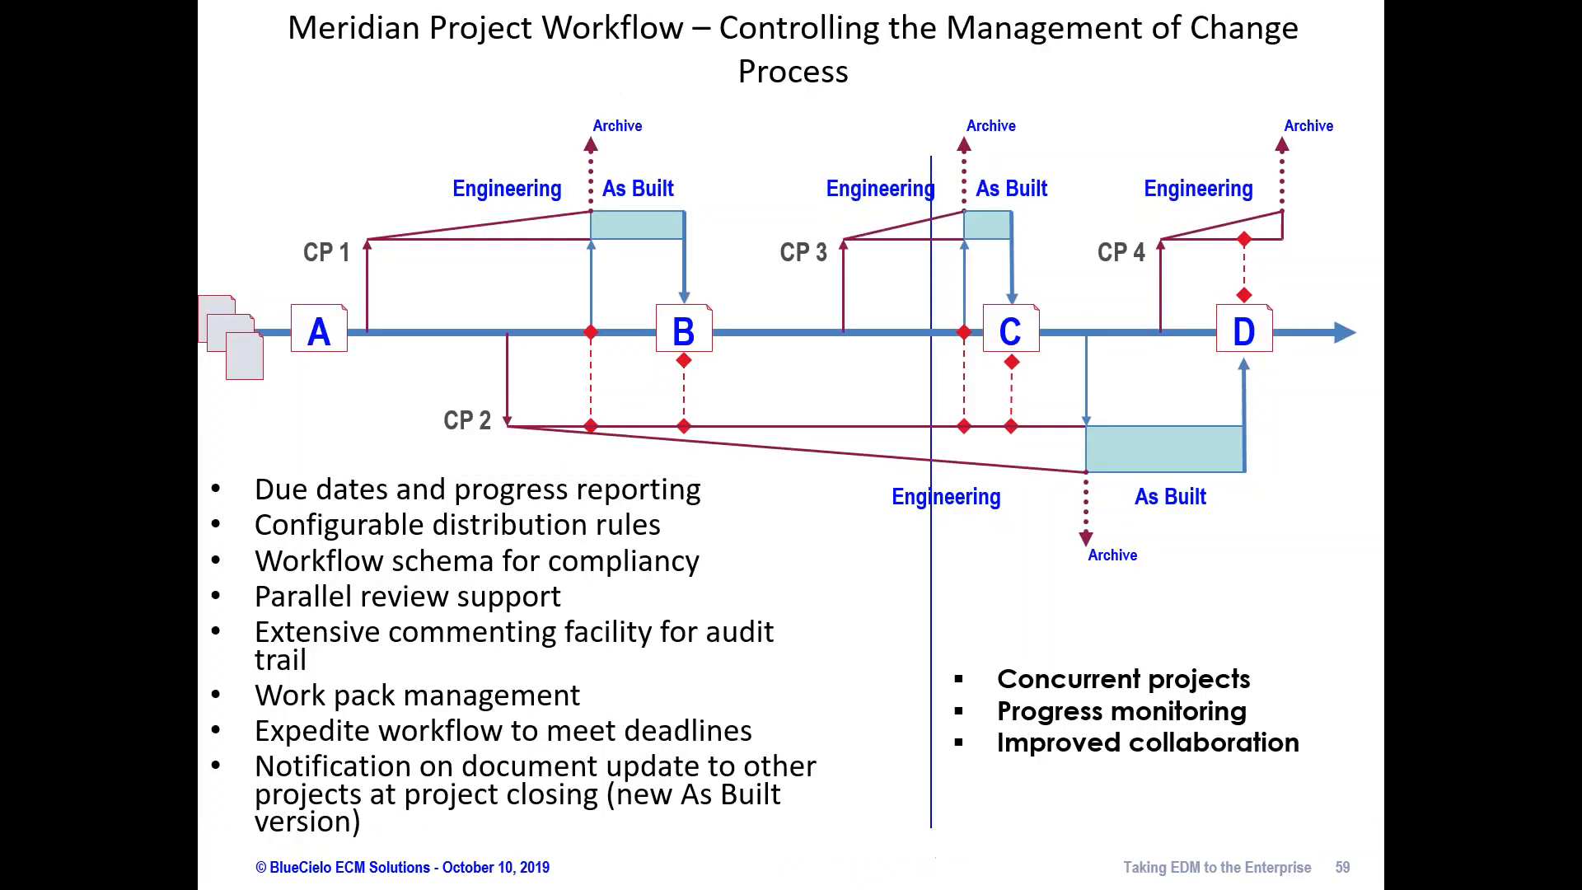
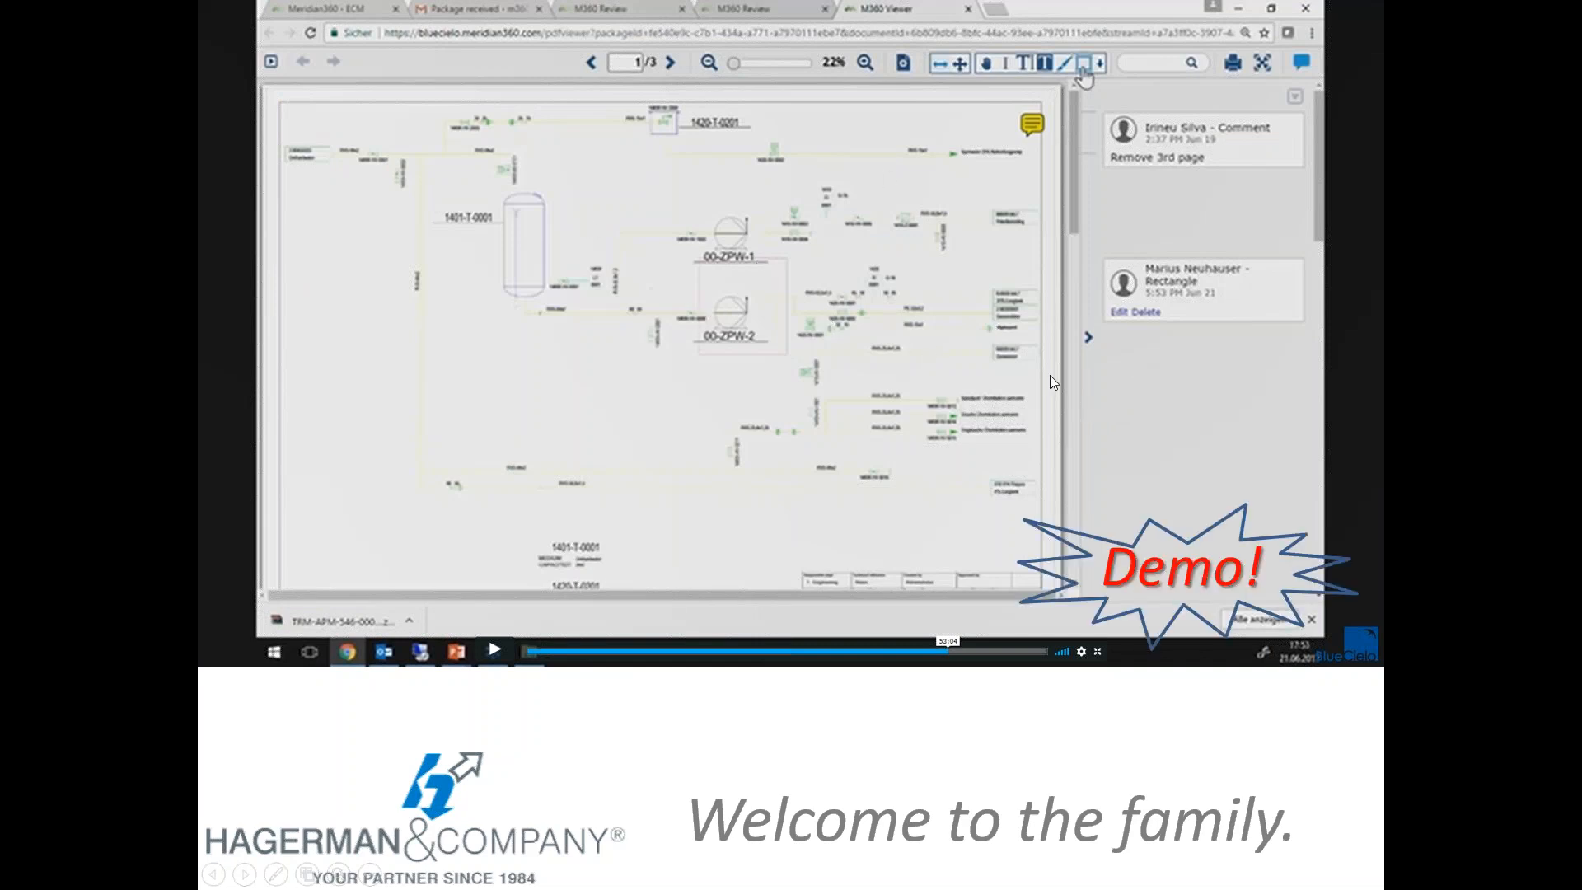
# Step: Switch to the Meridian Portal in the browser and open the Hagerman project from the landing page
pyautogui.hotkey('alt', 'Tab')
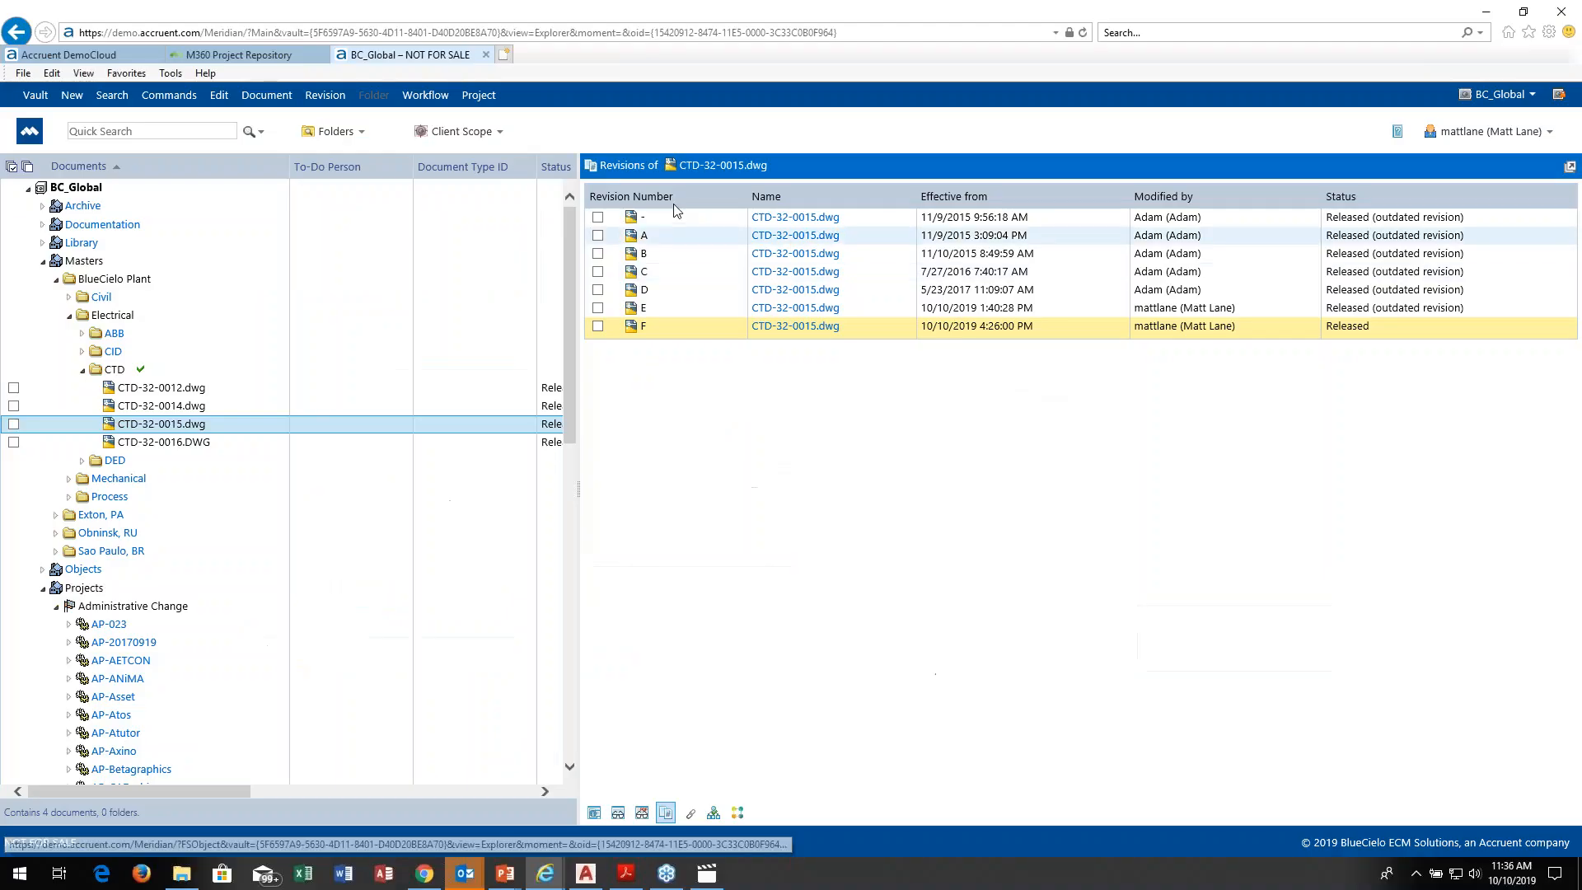
pyautogui.click(277, 56)
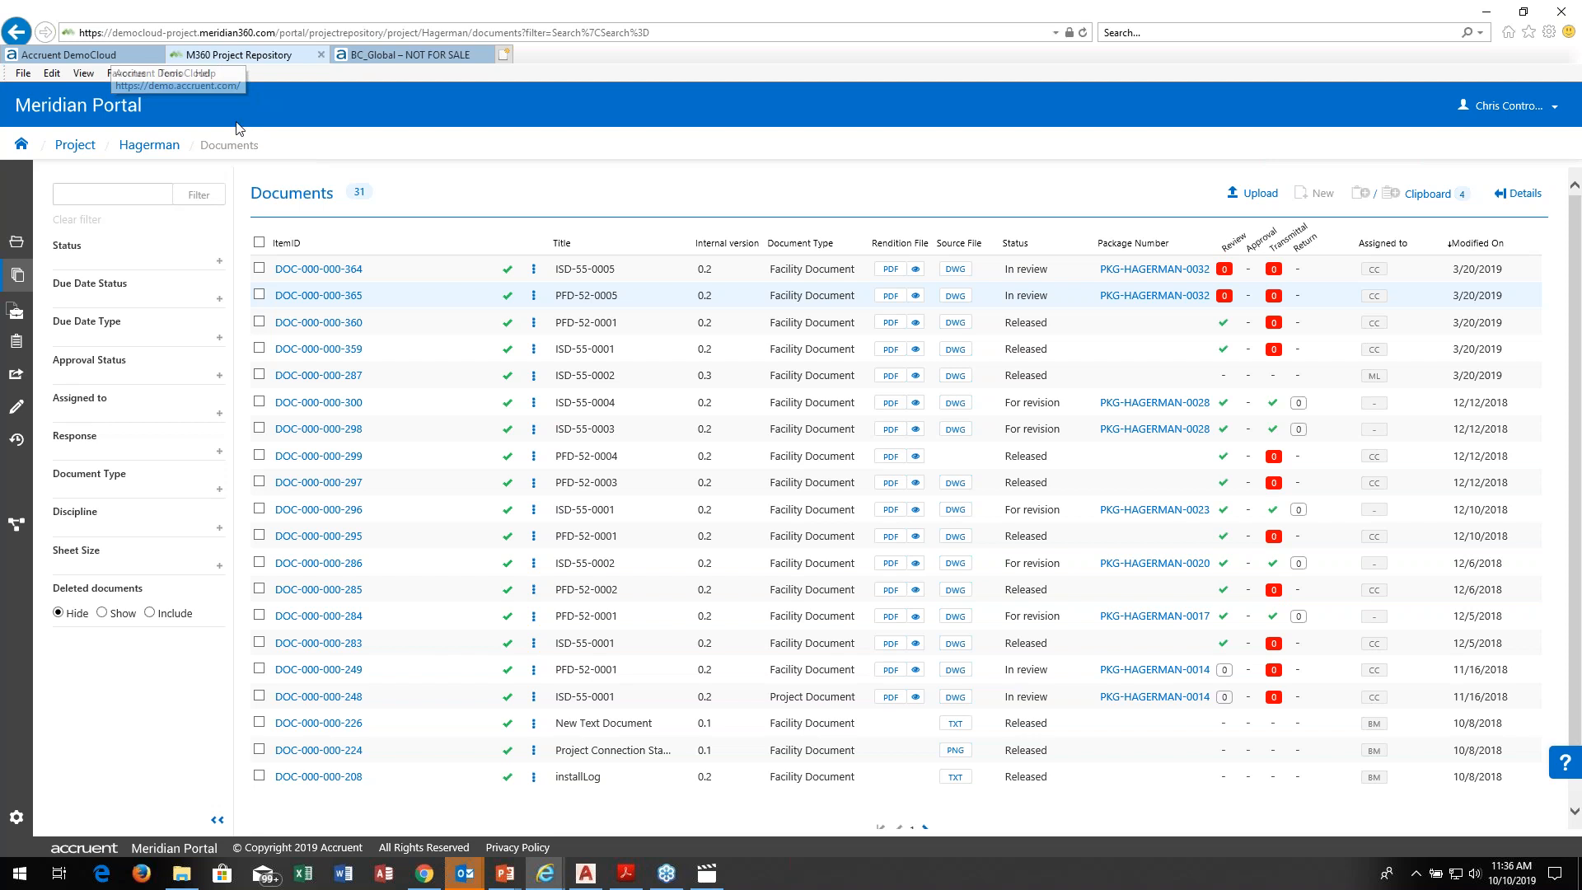
pyautogui.click(23, 146)
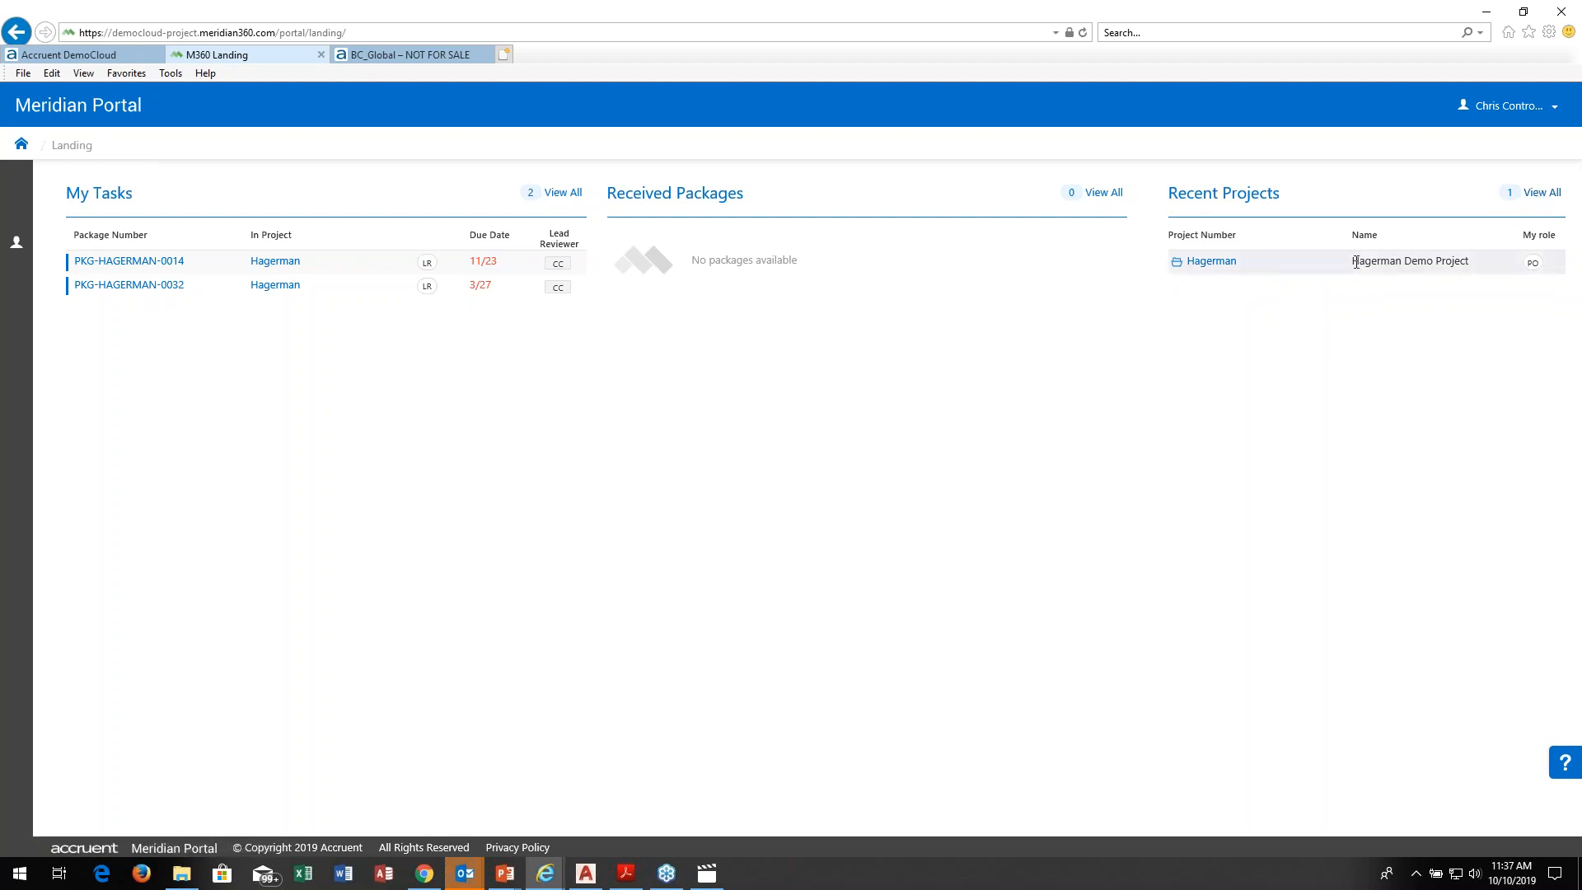
pyautogui.click(1211, 262)
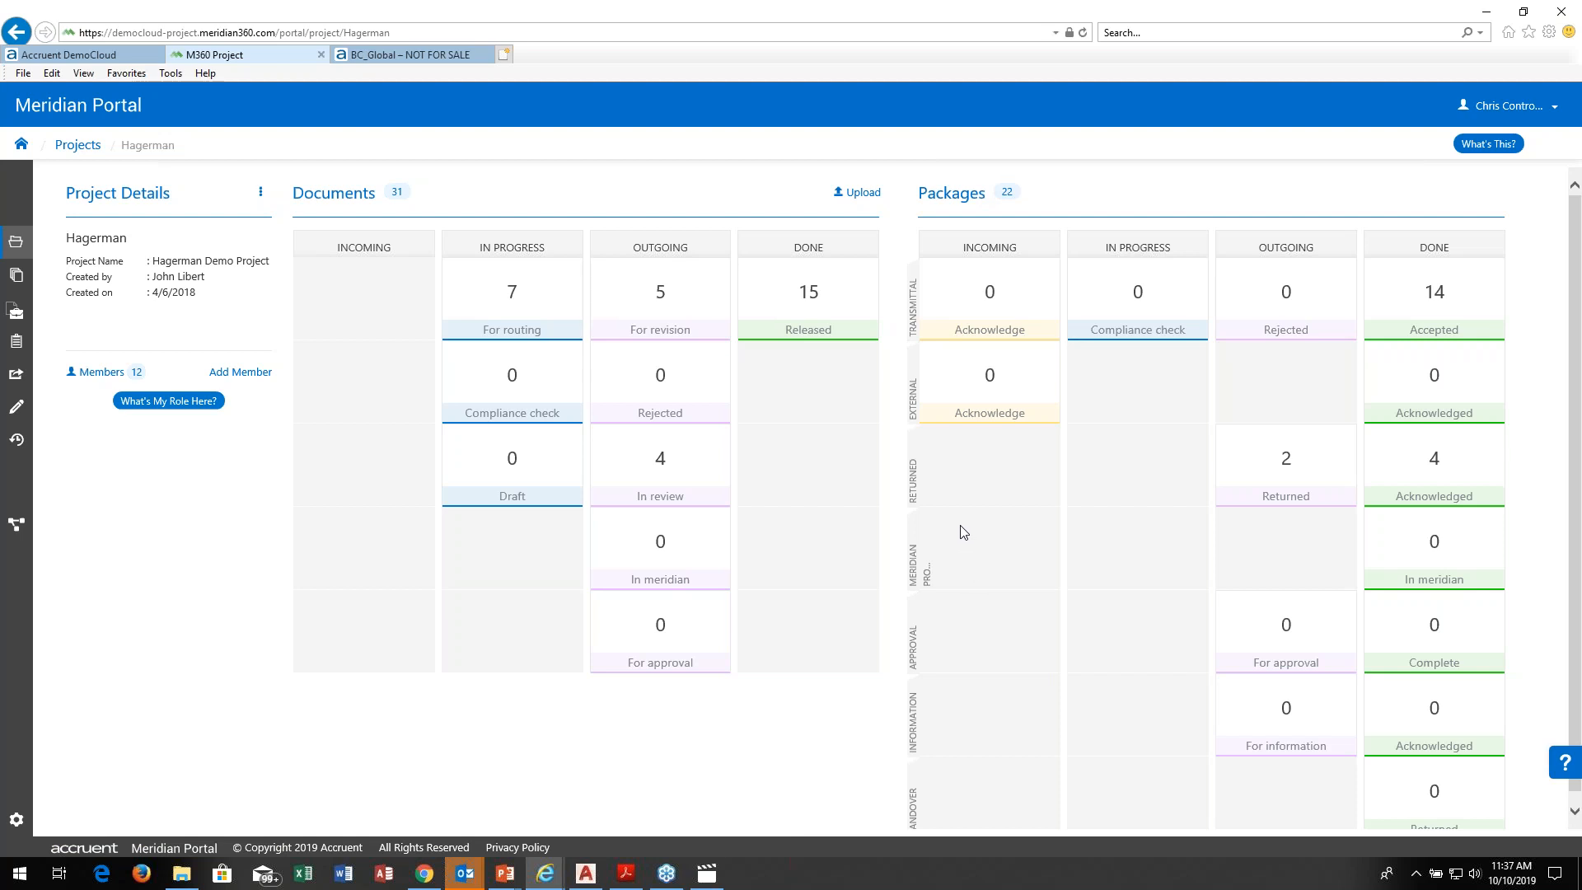
# Step: List the Hagerman project's documents and examine the available status, document type and discipline filter options
pyautogui.click(17, 279)
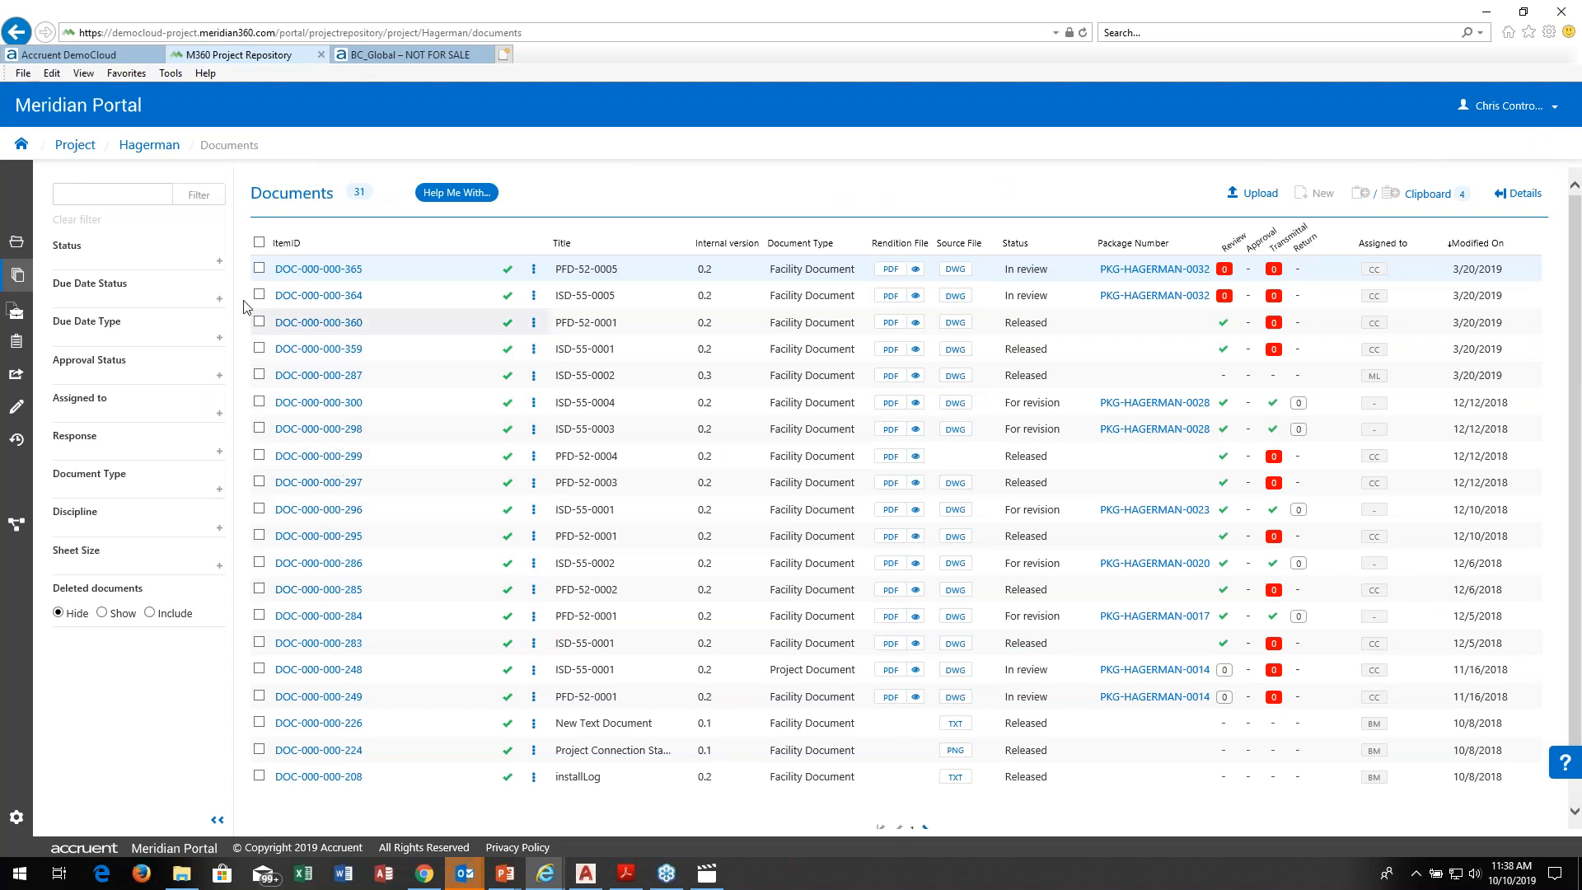
pyautogui.click(220, 264)
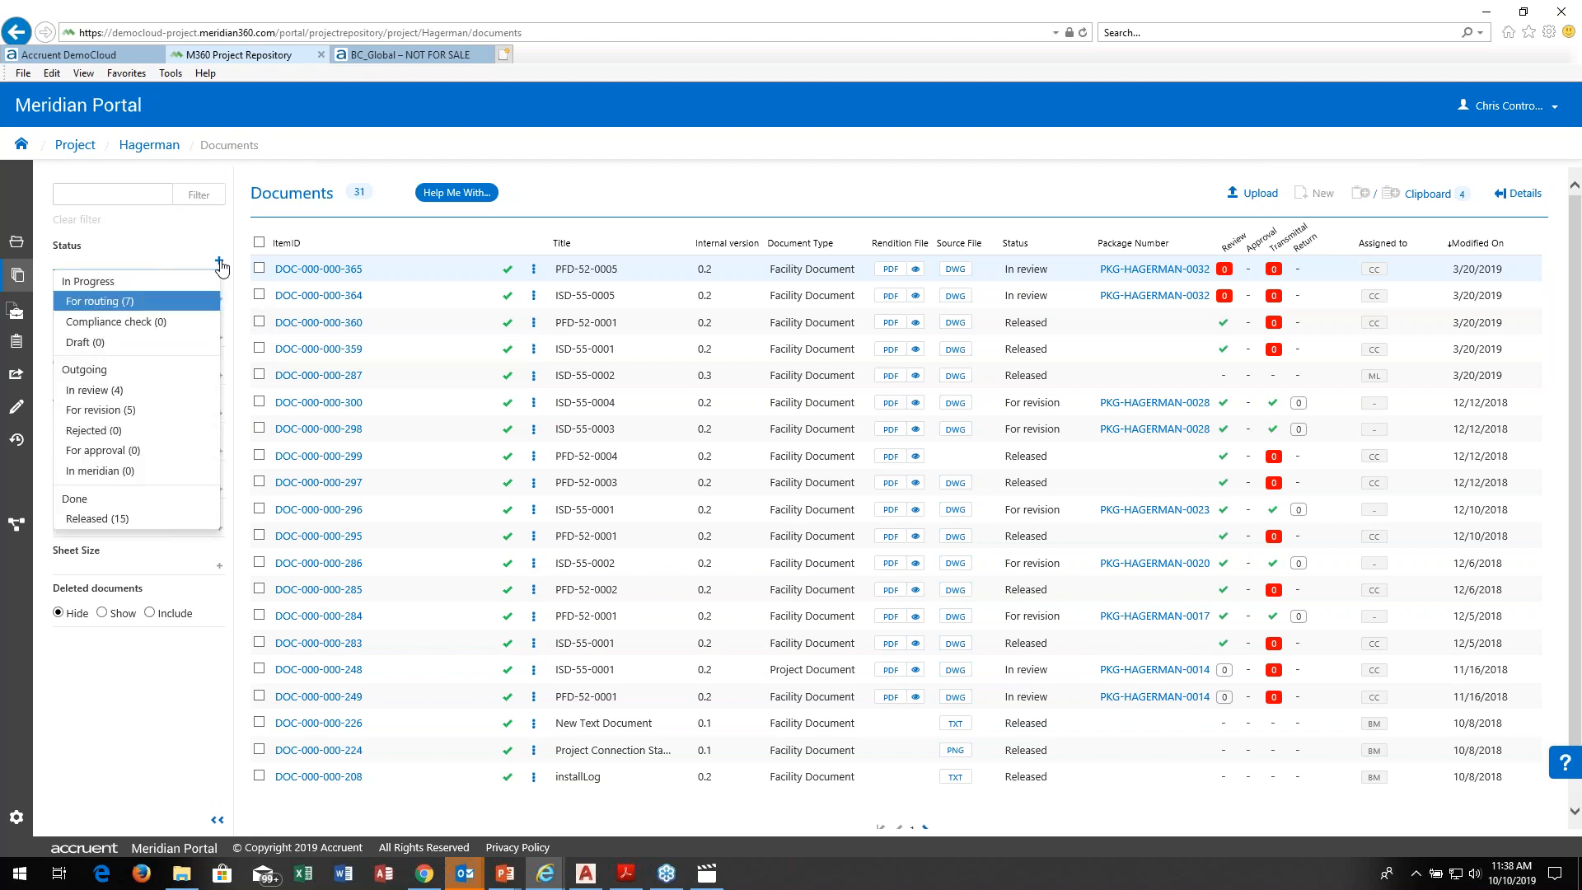
pyautogui.click(198, 229)
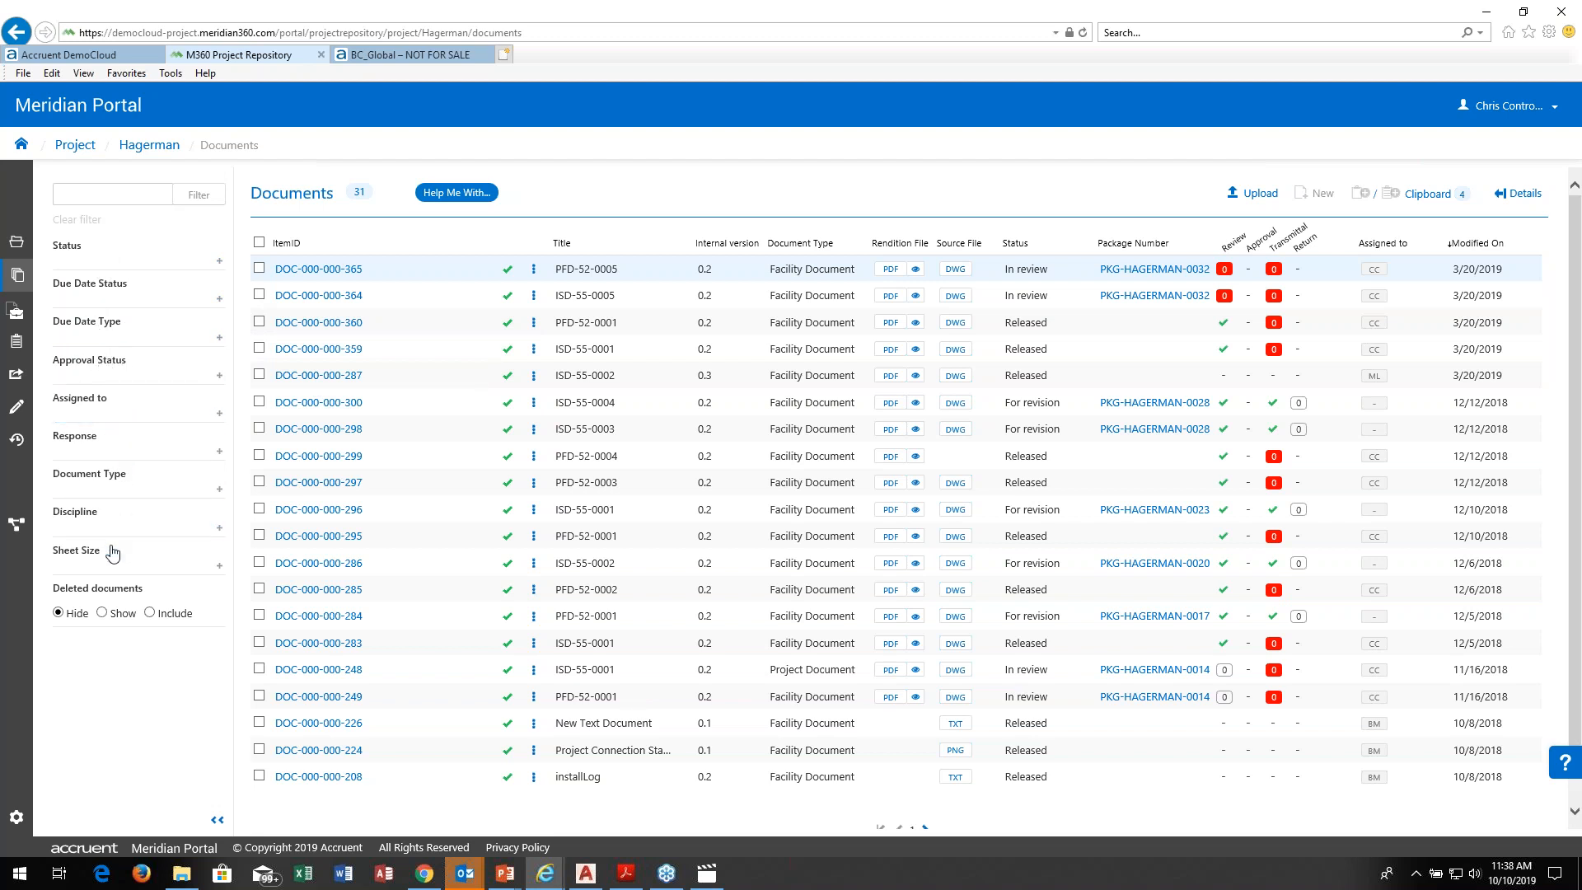
pyautogui.click(219, 491)
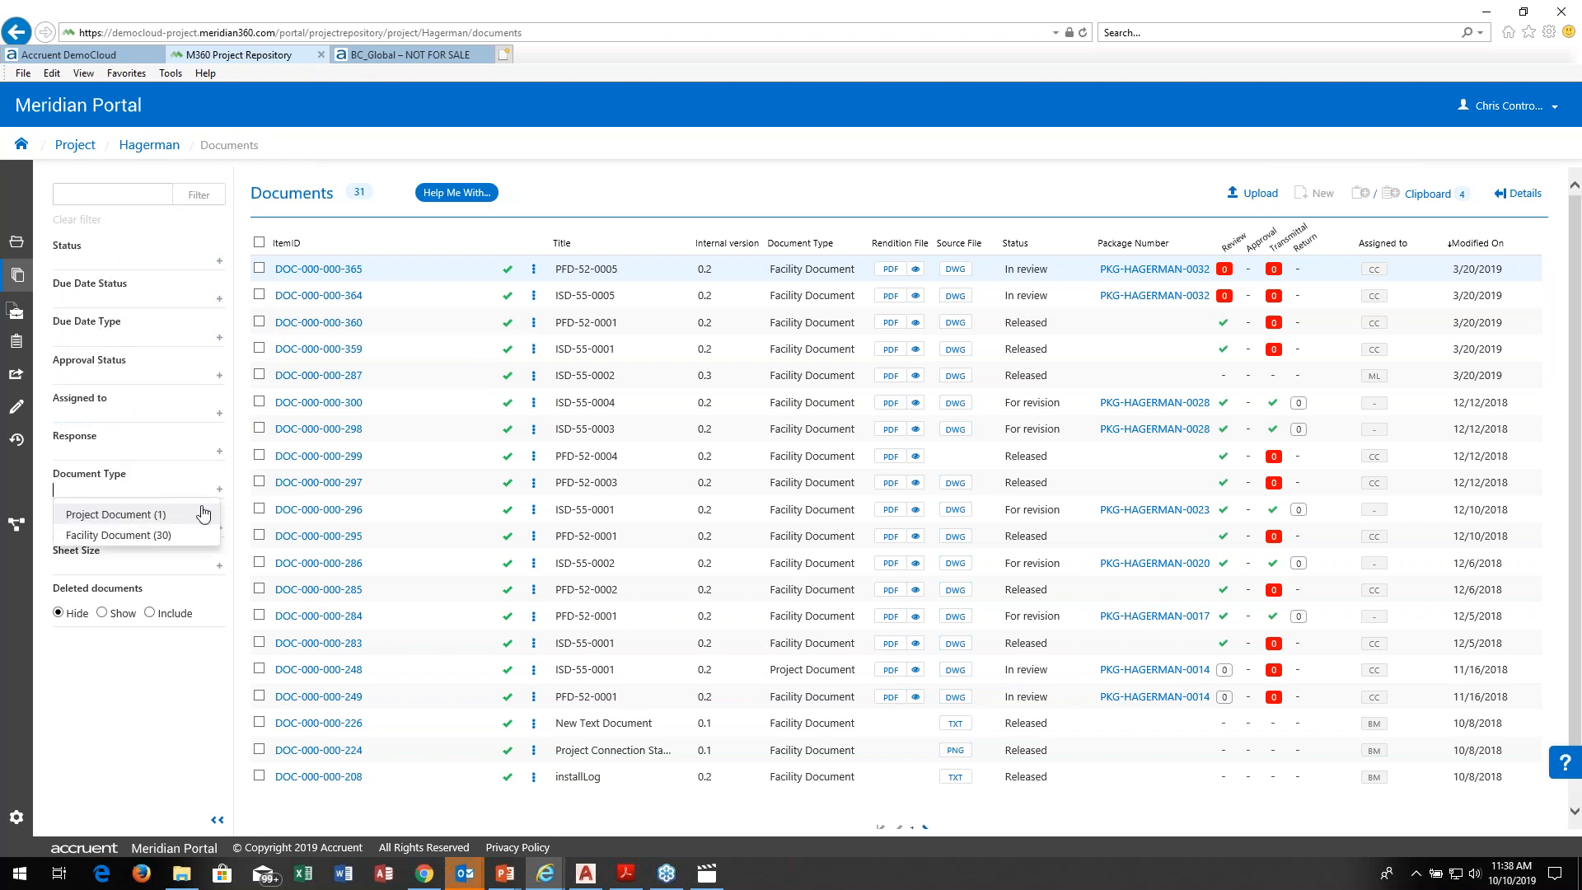
pyautogui.click(135, 692)
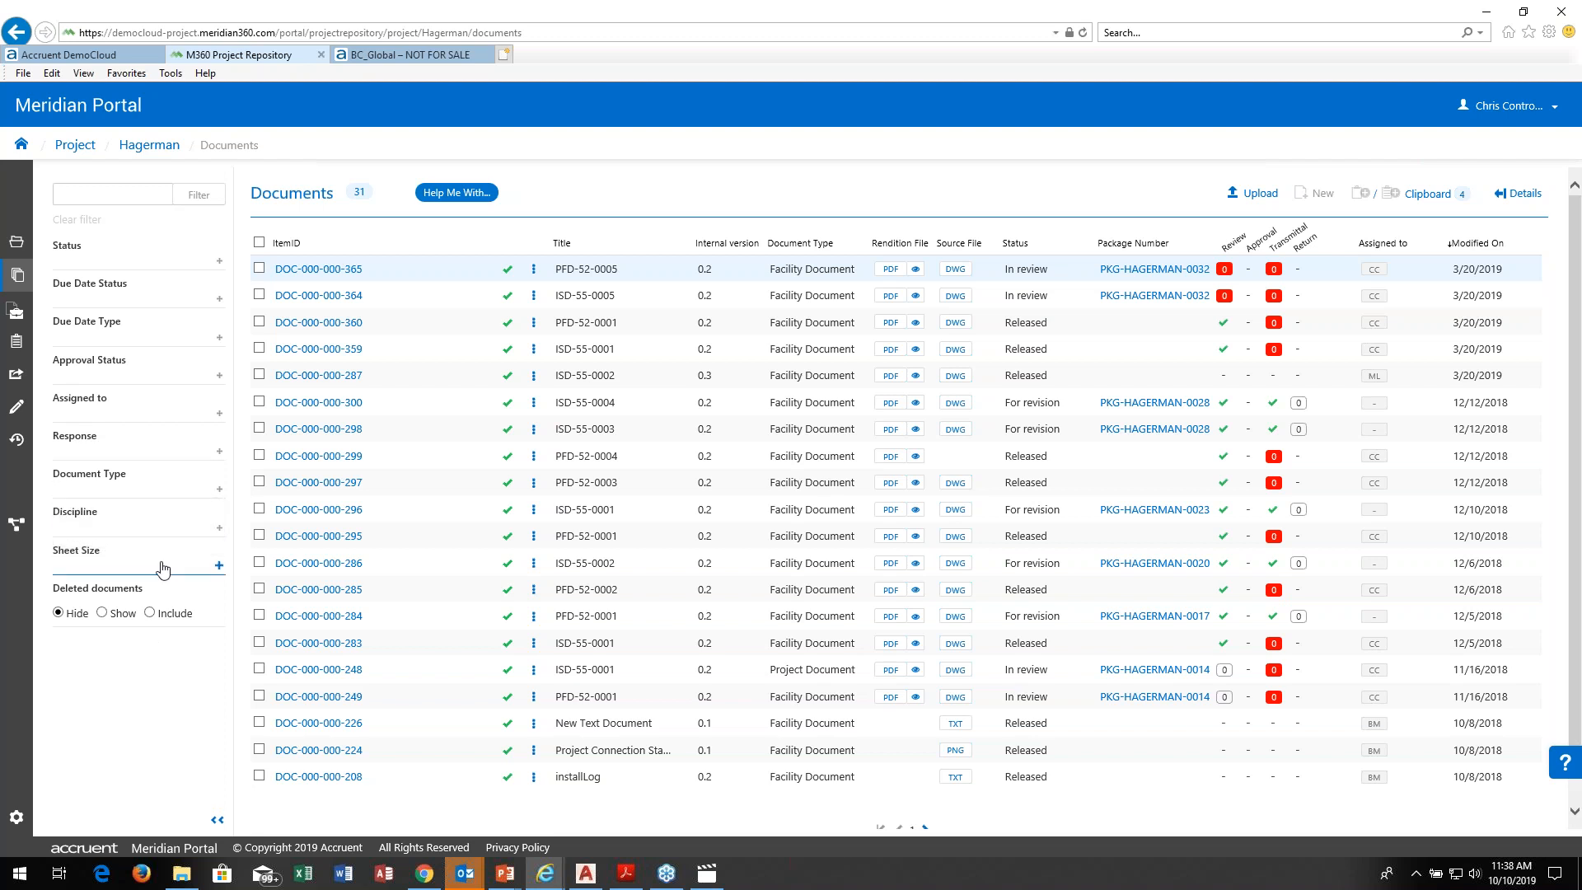
pyautogui.click(219, 527)
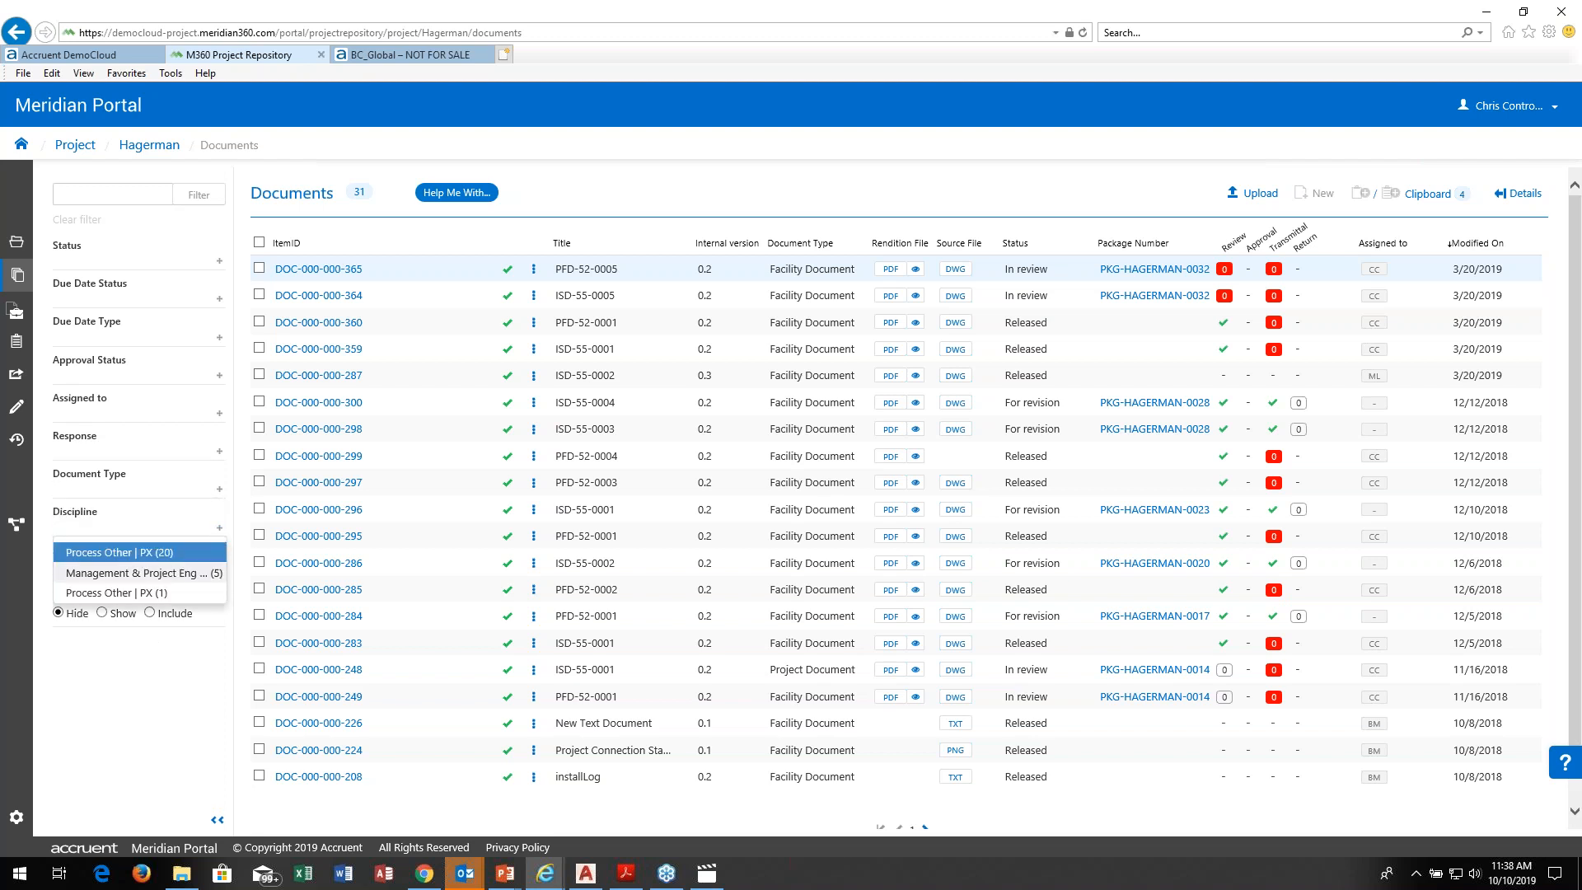
pyautogui.click(157, 681)
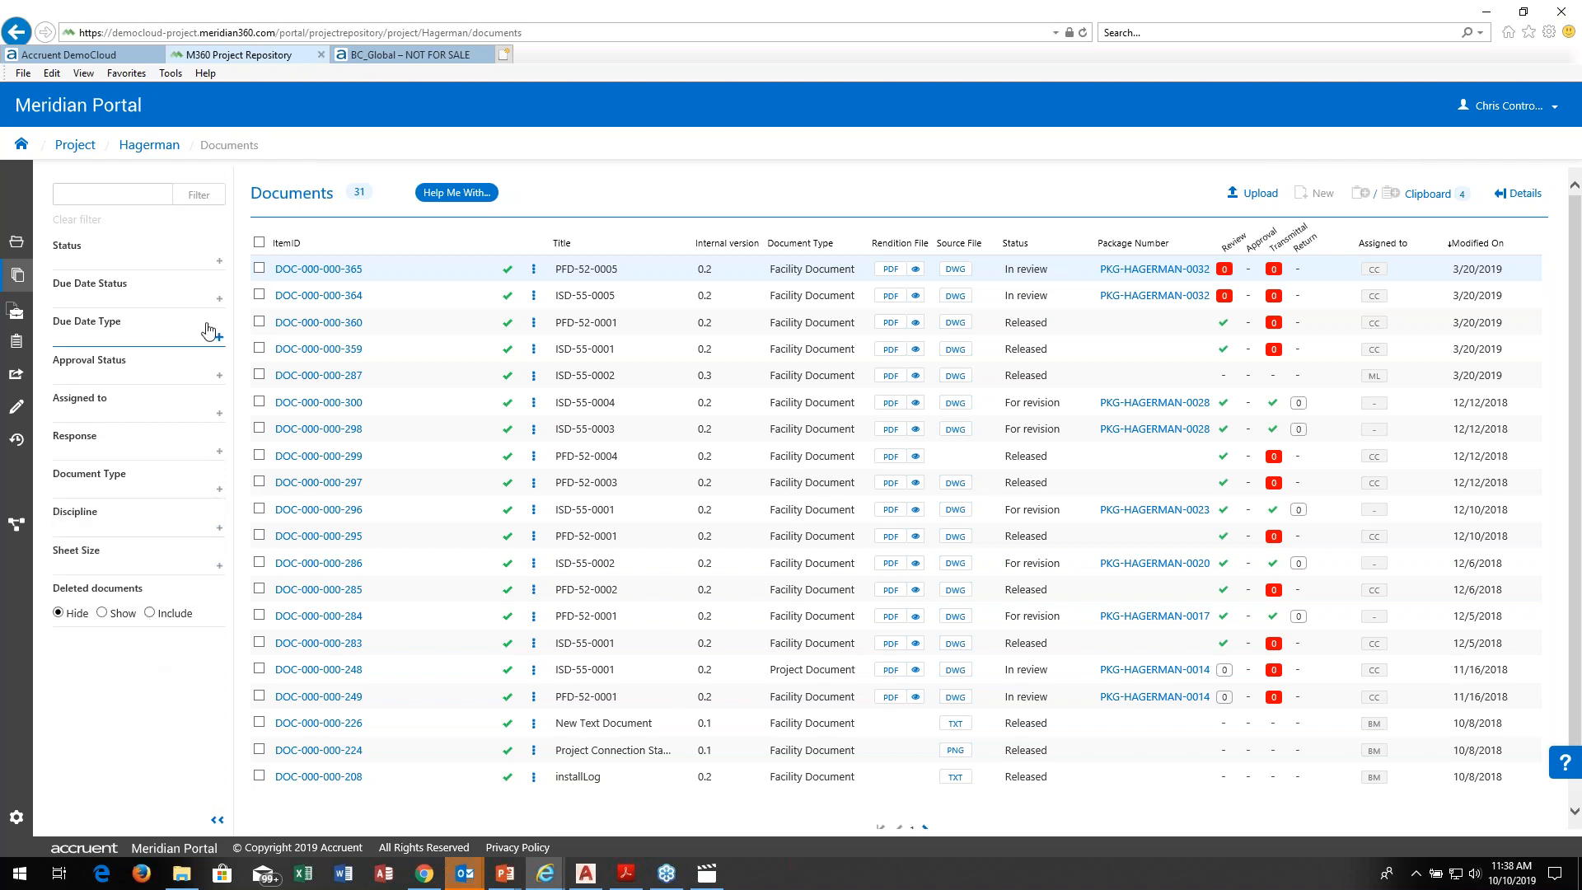
# Step: Filter the project documents by the status In review
pyautogui.click(220, 261)
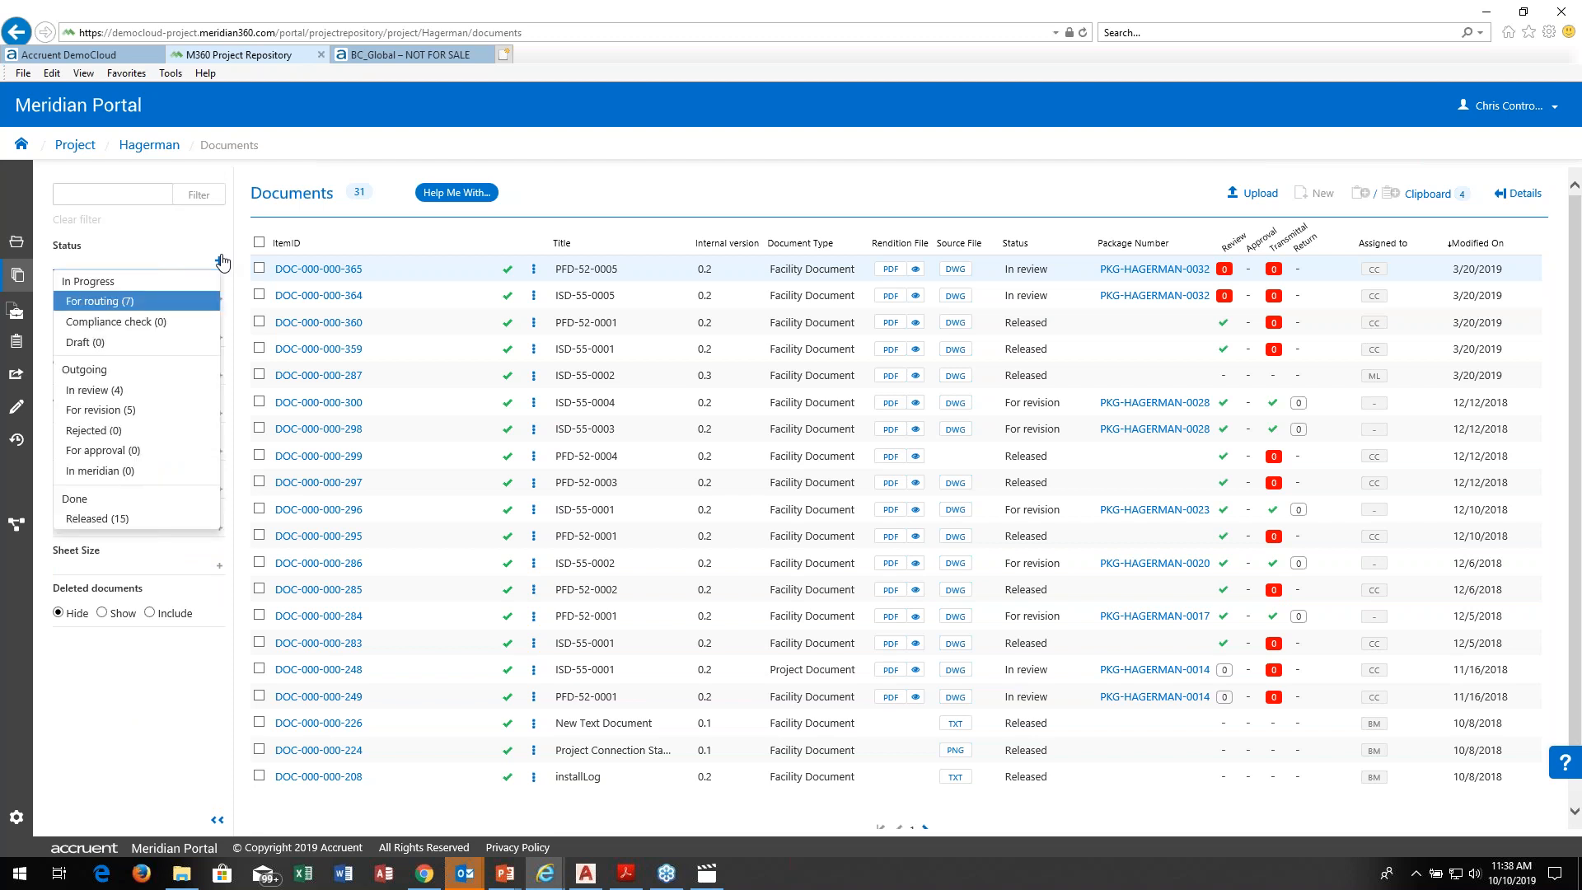
pyautogui.click(99, 394)
pyautogui.click(196, 198)
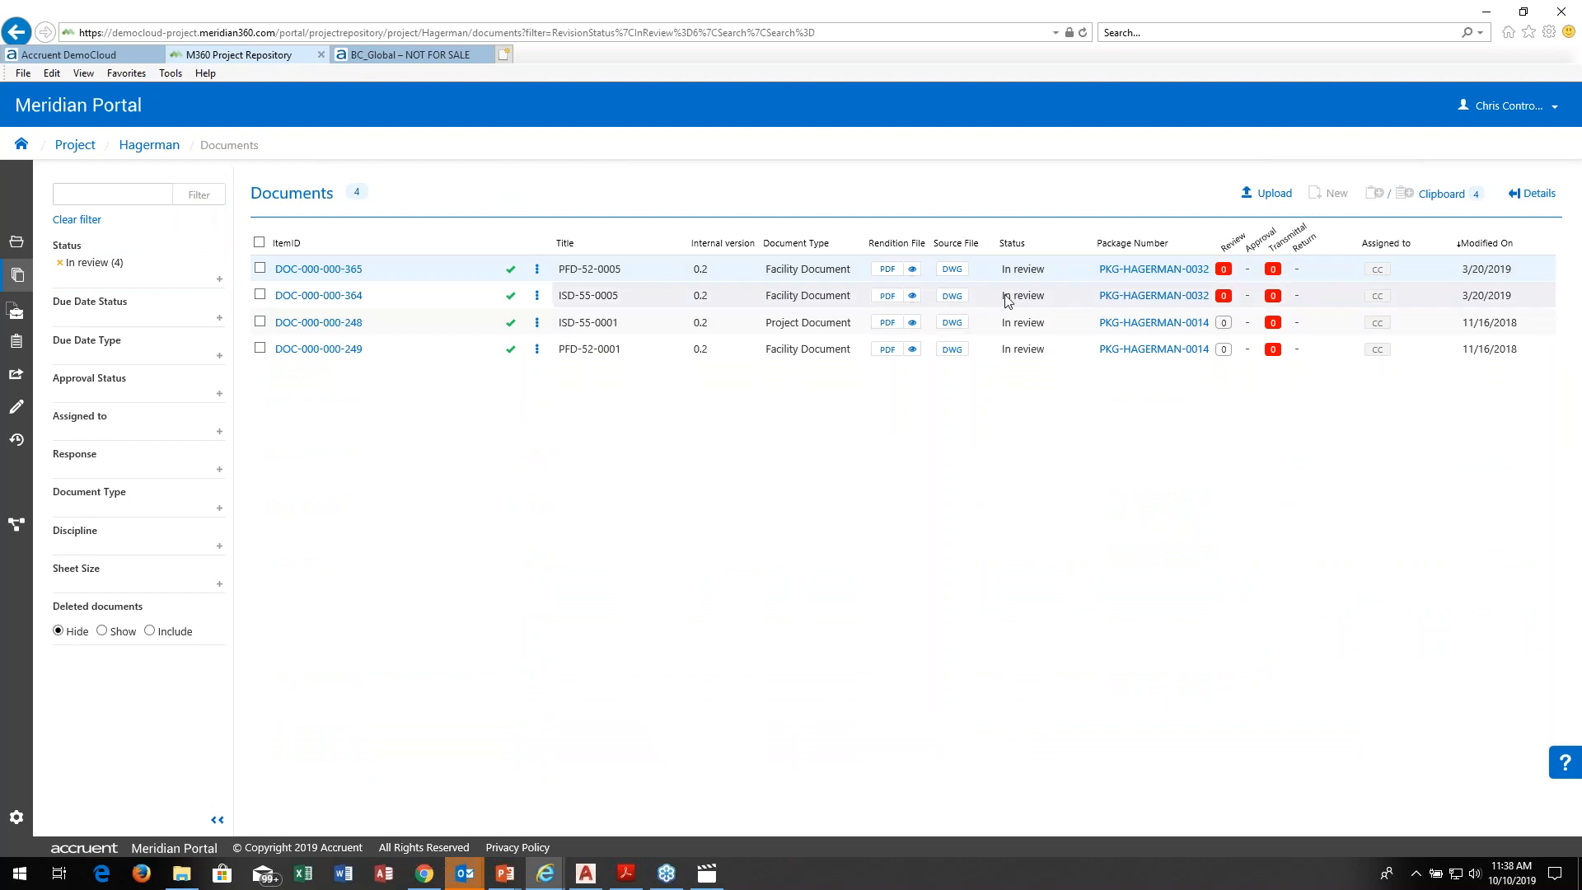
# Step: View the rendition of document DOC-000-000-365, close the viewer and return to the filtered document list
pyautogui.click(913, 270)
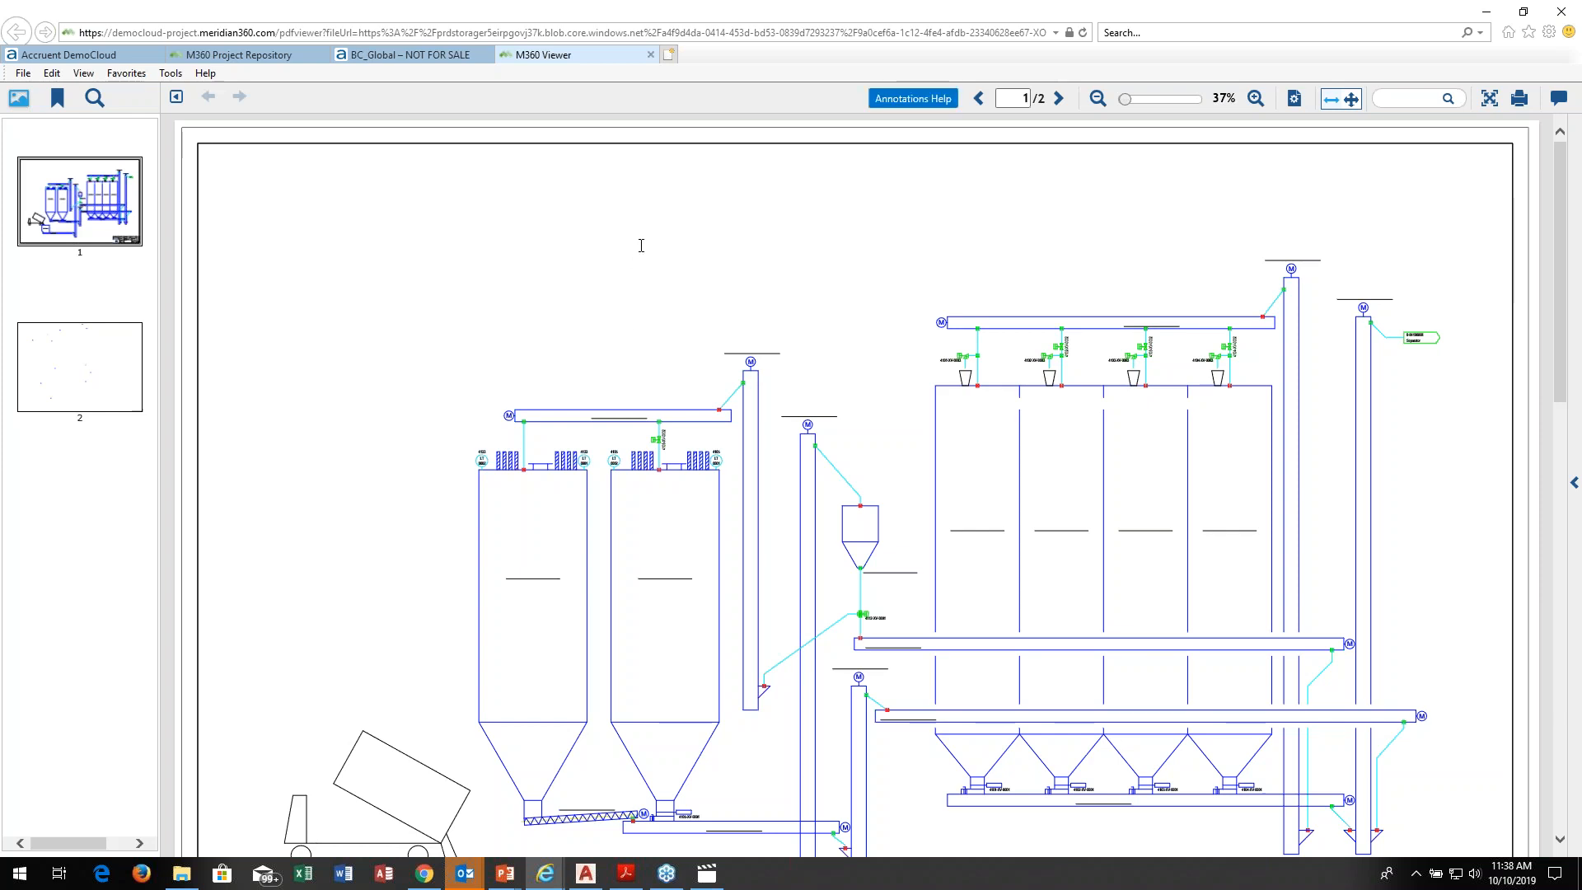
pyautogui.click(651, 54)
pyautogui.click(389, 51)
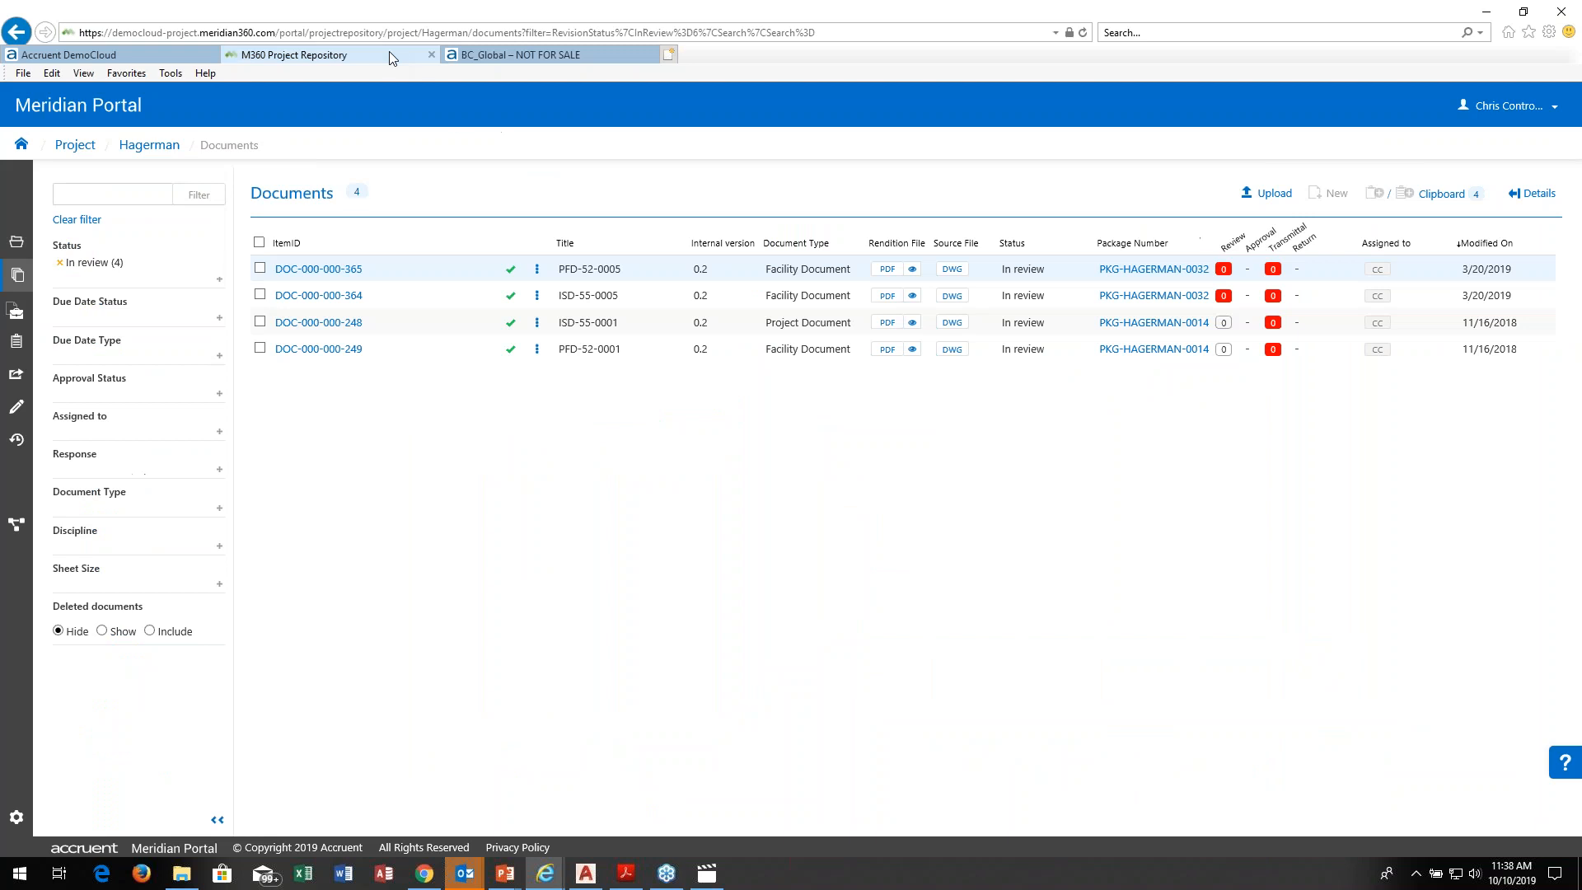
# Step: Open the properties of DOC-000-000-365, examine its details and compliance checks, and step through the in-review documents to DOC-000-000-249
pyautogui.click(310, 272)
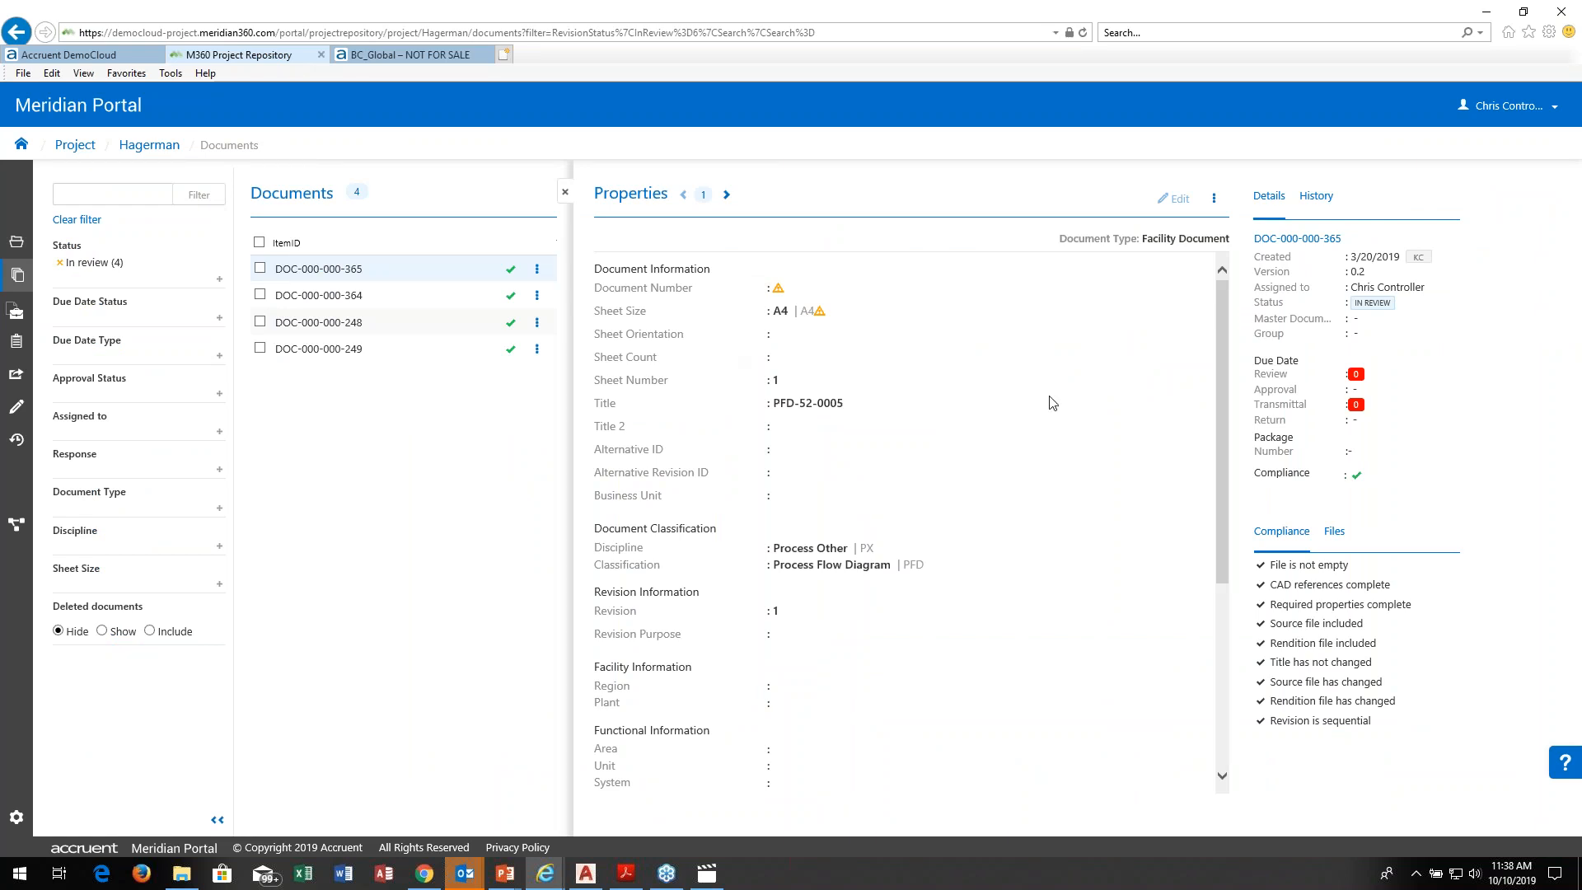
pyautogui.moveTo(1222, 360); pyautogui.dragTo(1180, 321)
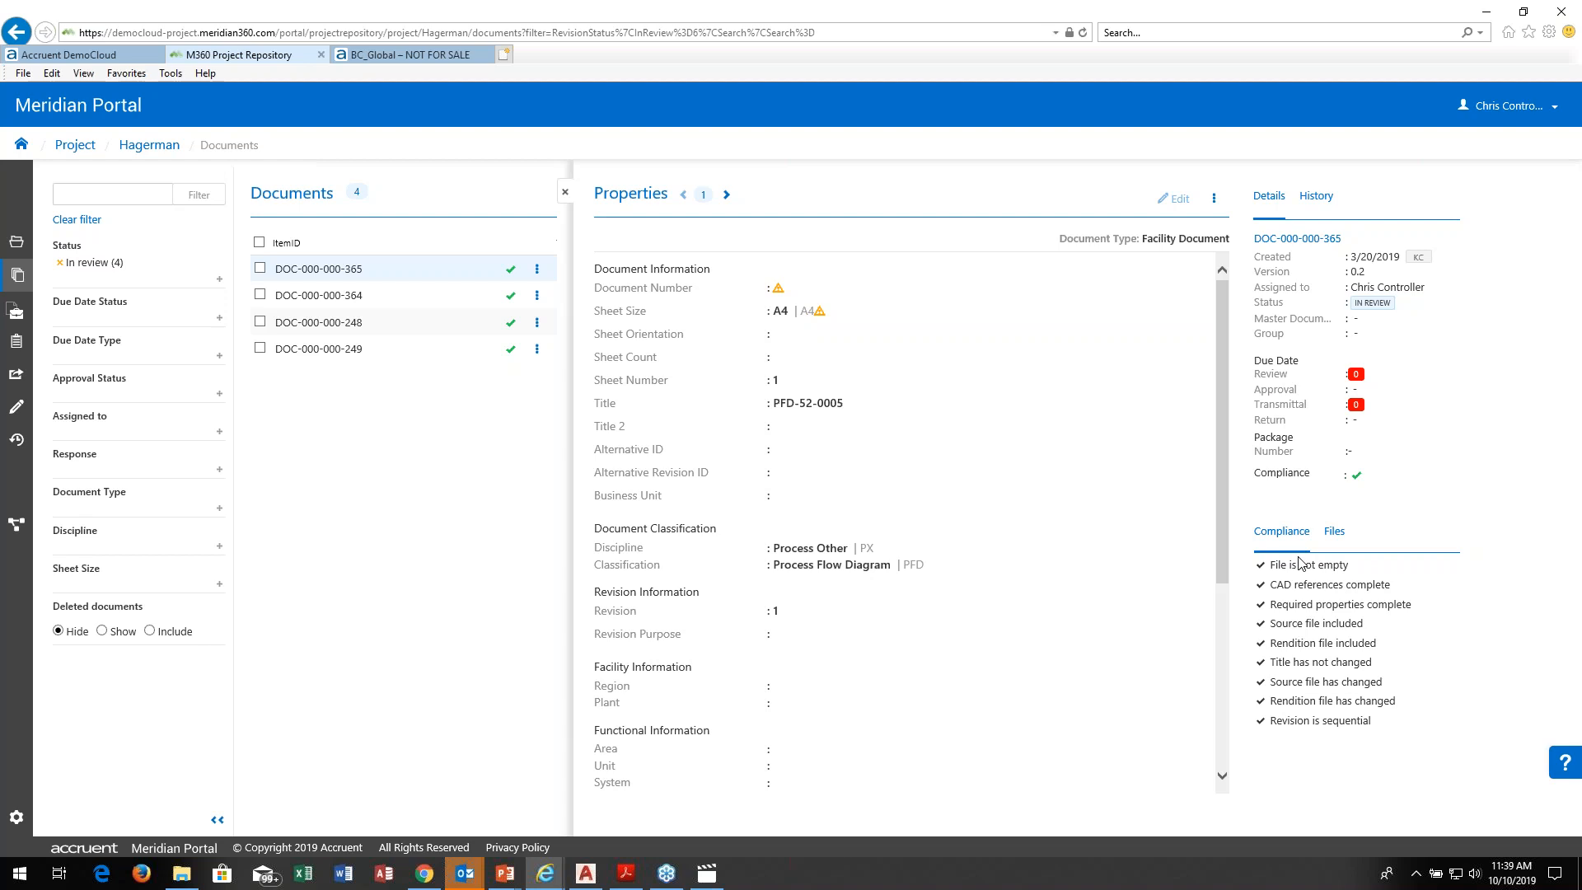
pyautogui.click(727, 196)
pyautogui.click(727, 196)
pyautogui.click(727, 196)
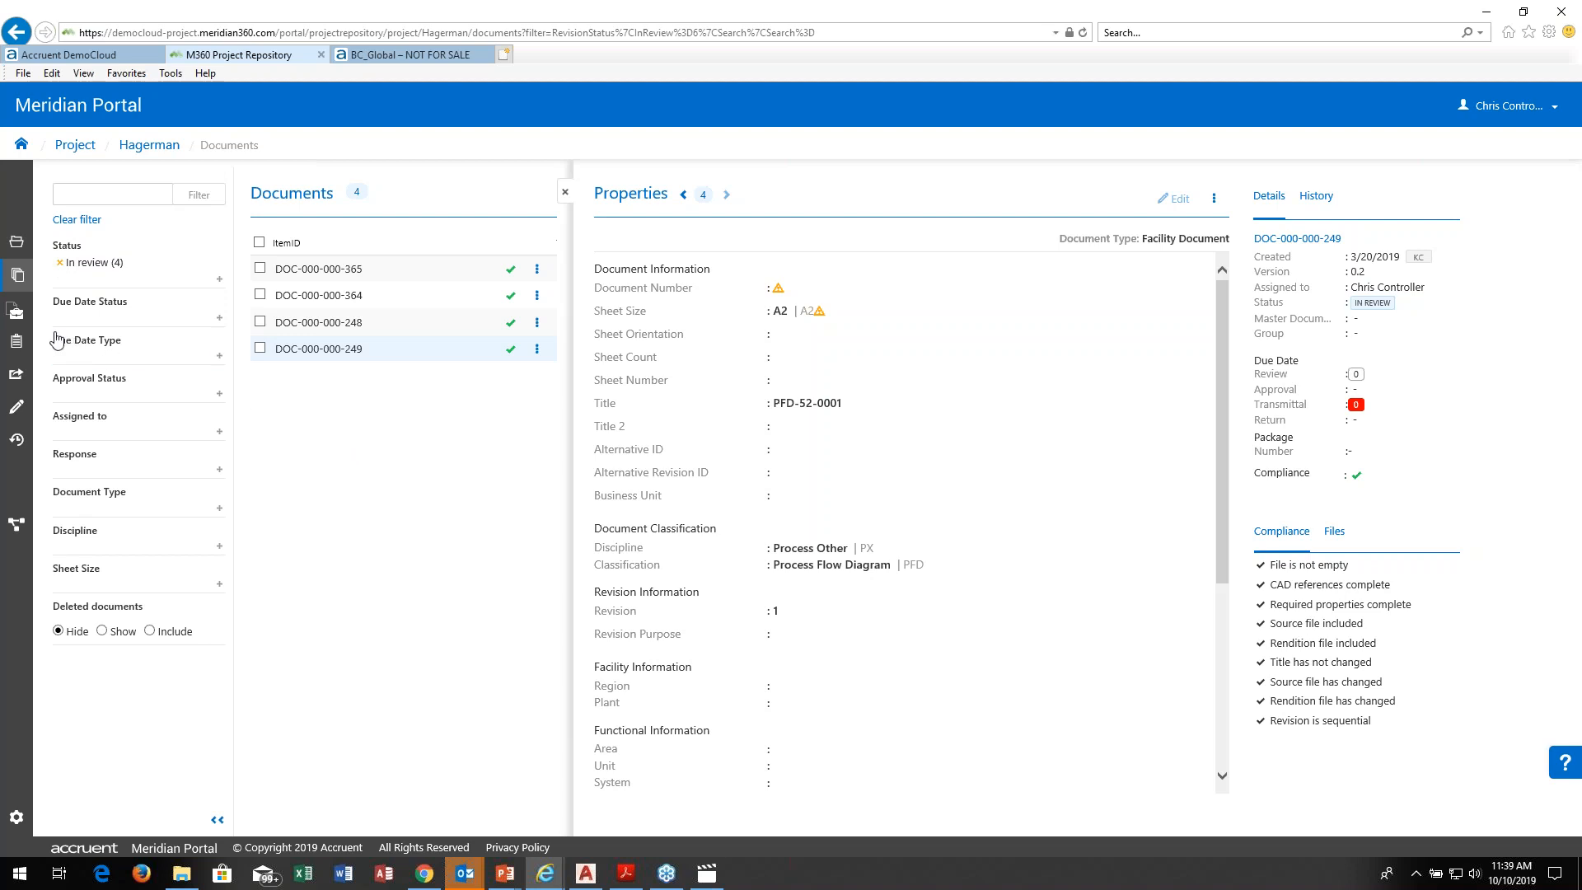
# Step: List the Hagerman project's packages, examine the status filter options, and open the details of package PKG-HAGERMAN-0031
pyautogui.click(14, 315)
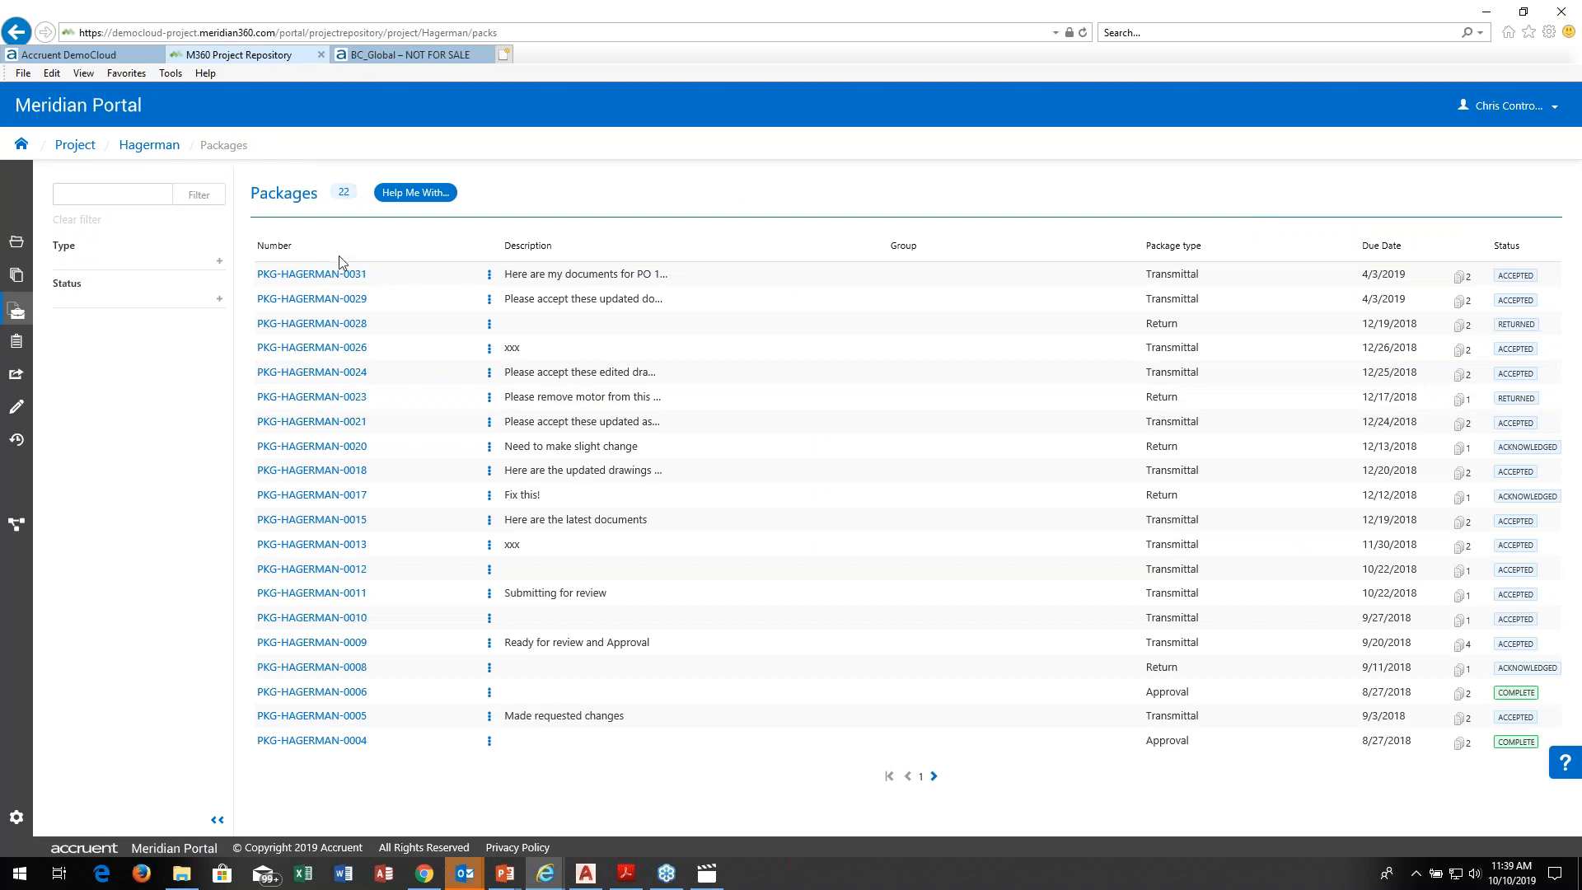
pyautogui.click(220, 298)
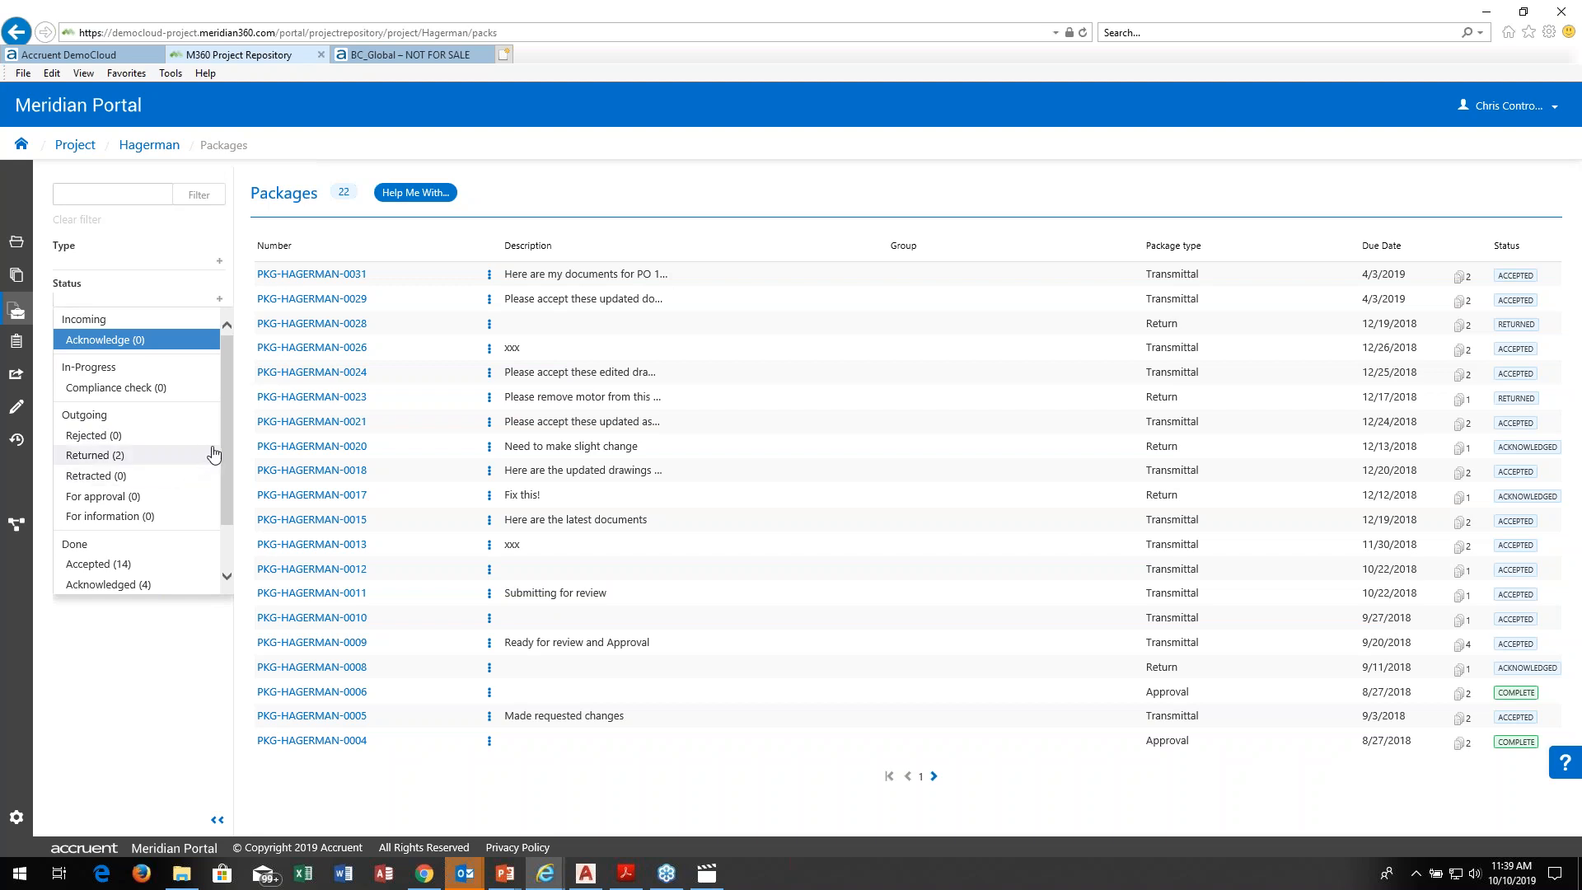
pyautogui.scroll(-2, 224, 442)
pyautogui.scroll(1, 221, 430)
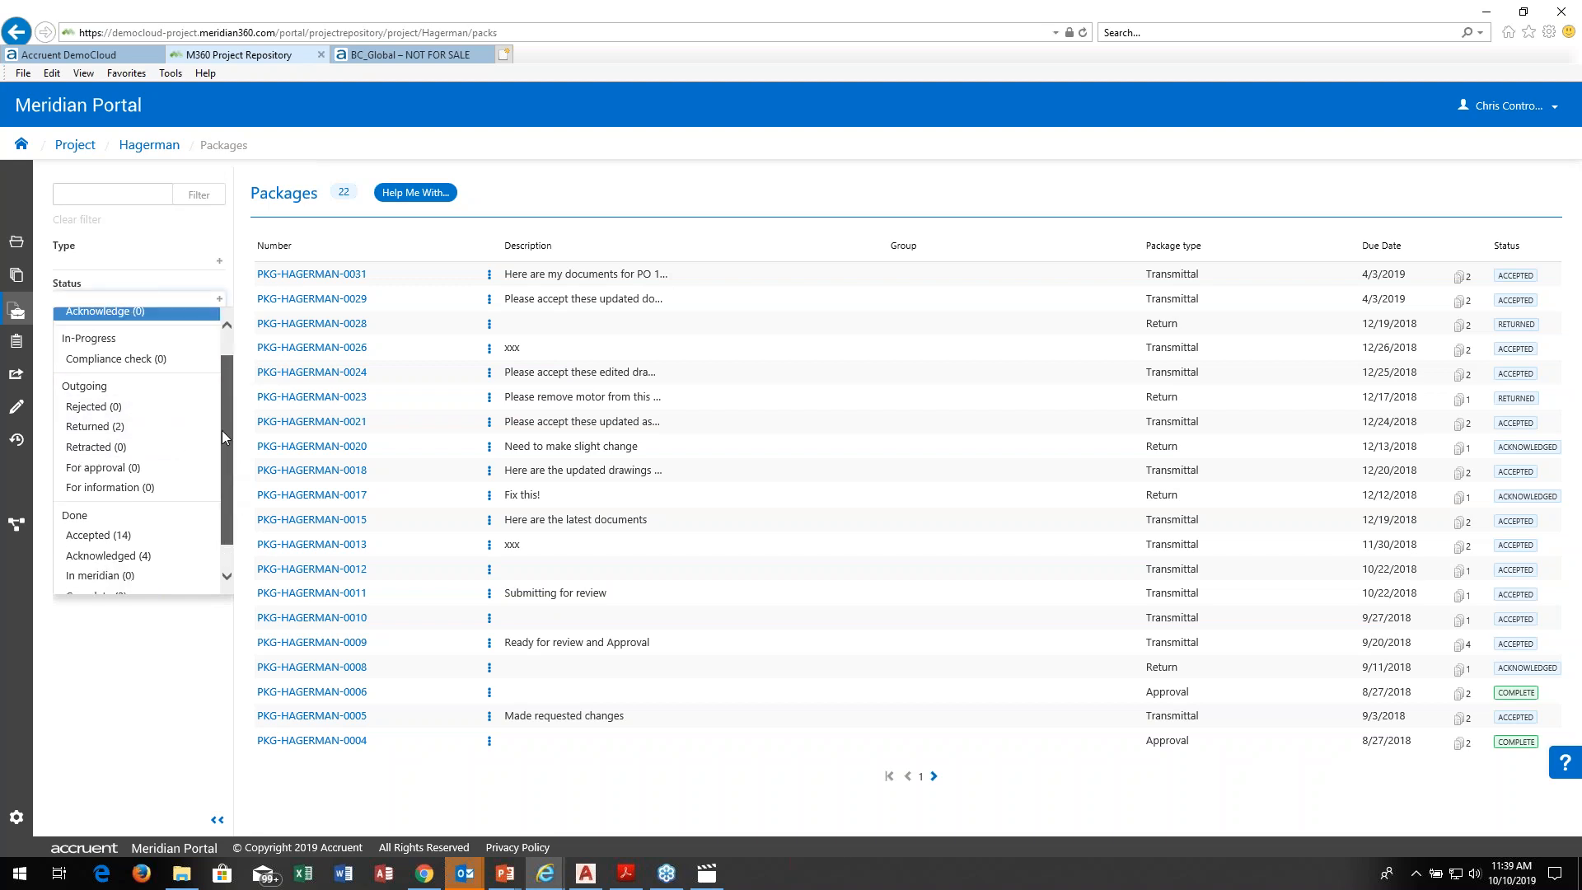
pyautogui.scroll(1, 221, 430)
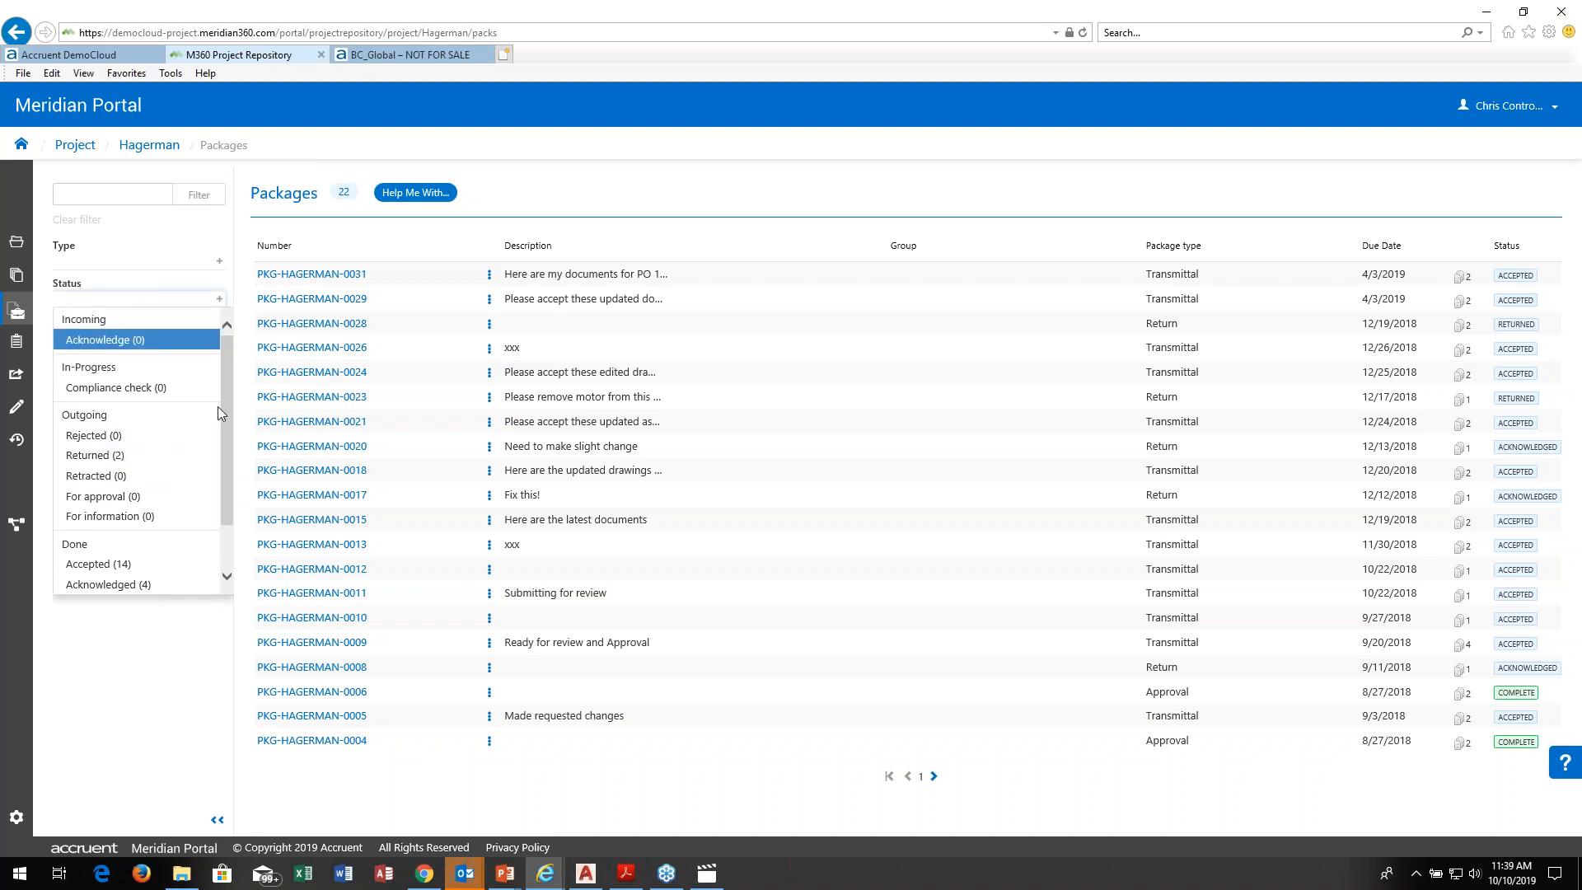
pyautogui.click(327, 276)
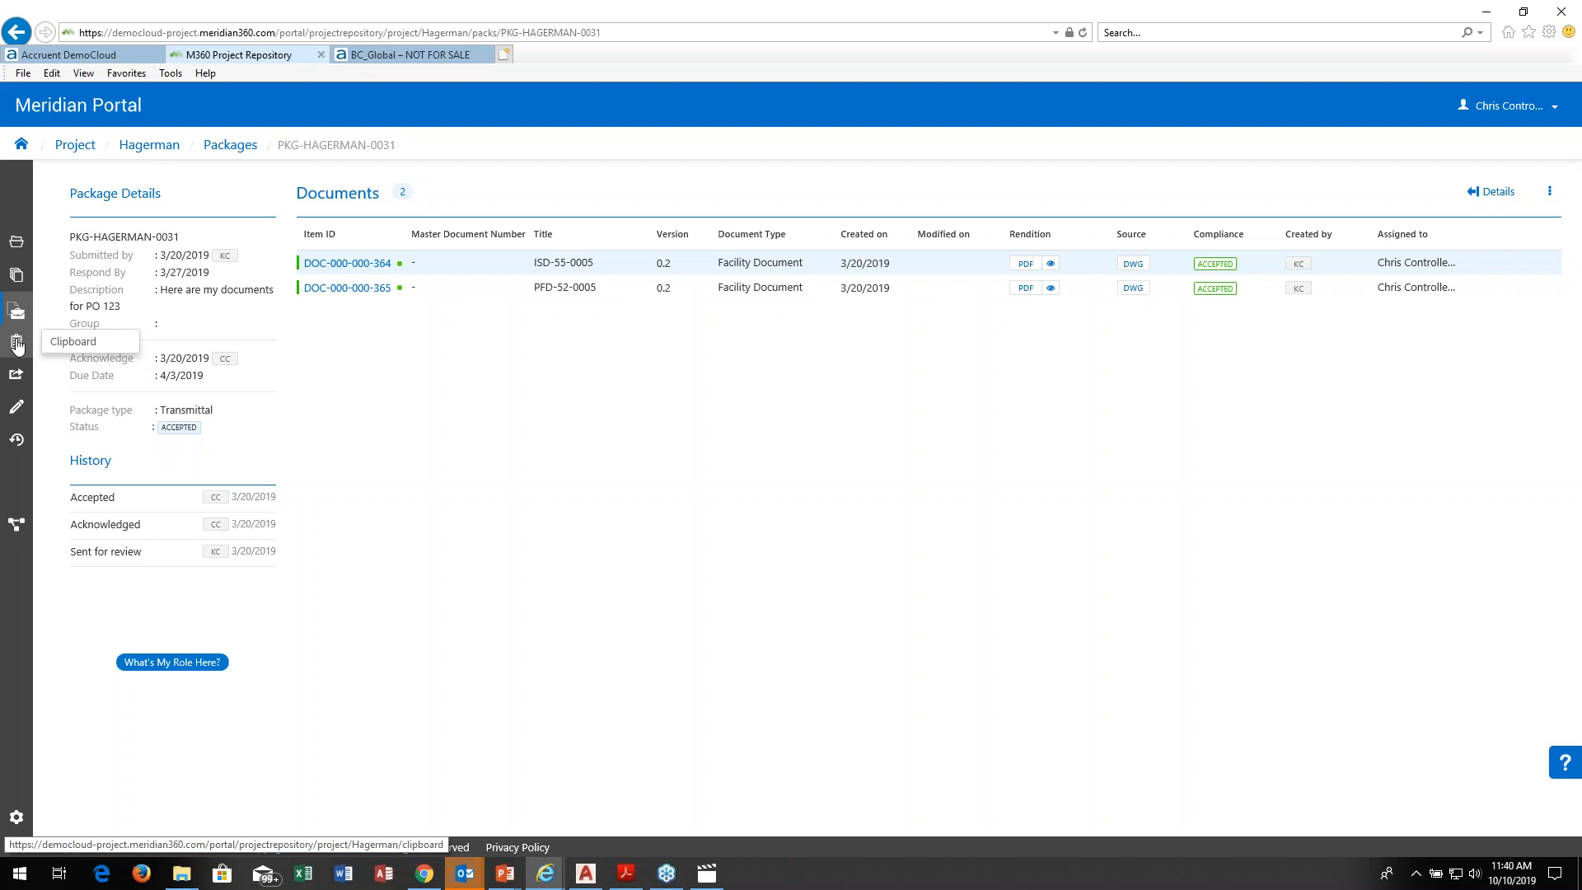
# Step: Switch to the PowerPoint slide show and advance to the On-Premise Meridian Integration slide
pyautogui.hotkey('alt', 'Tab')
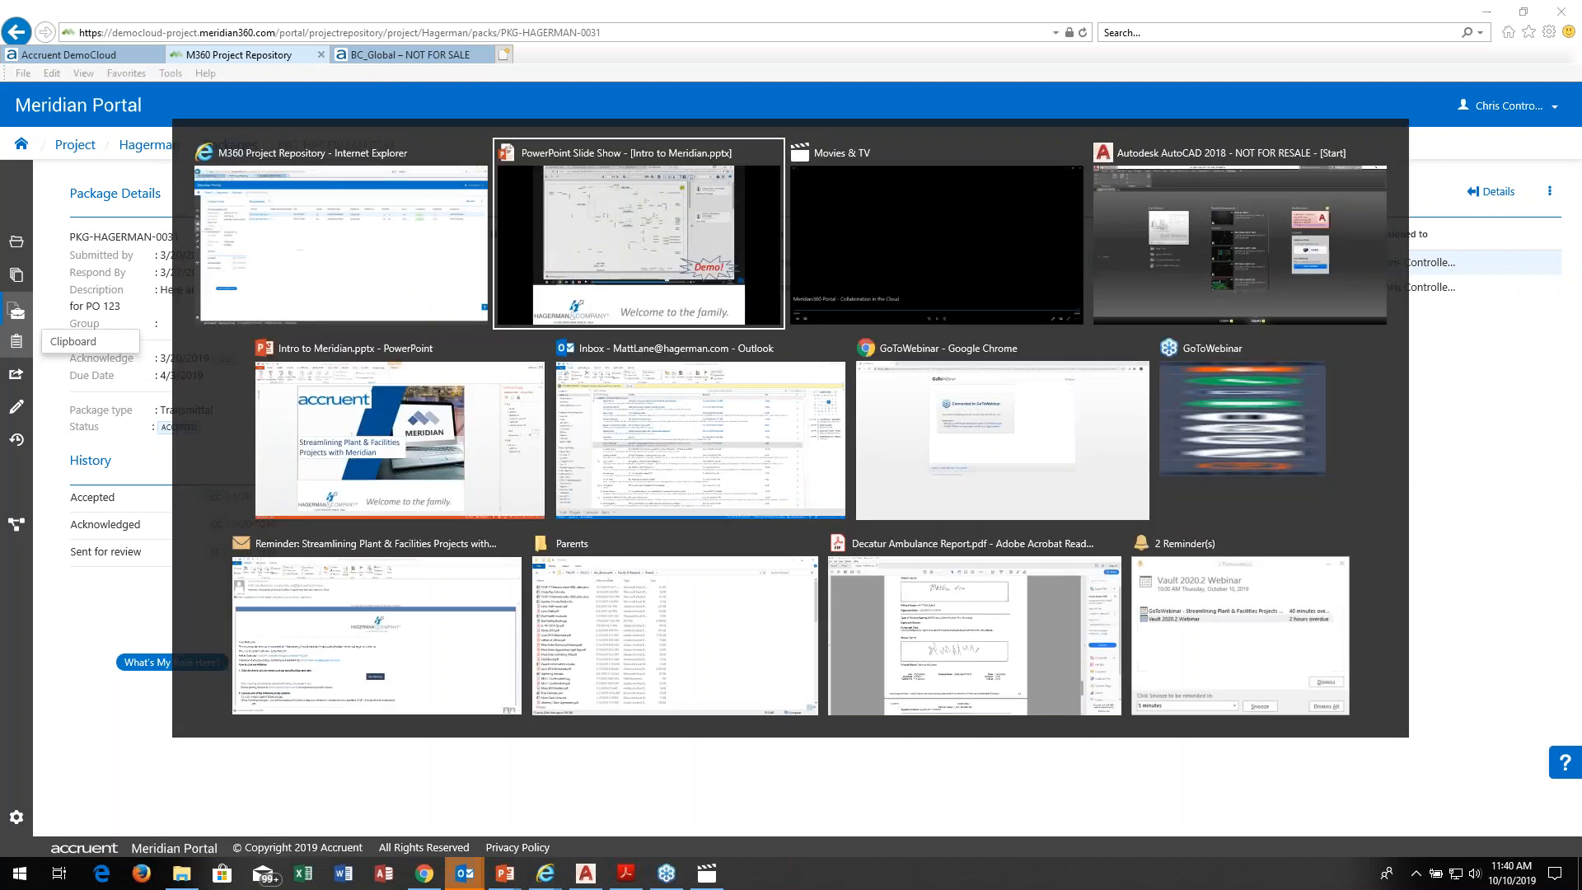
pyautogui.click(1444, 444)
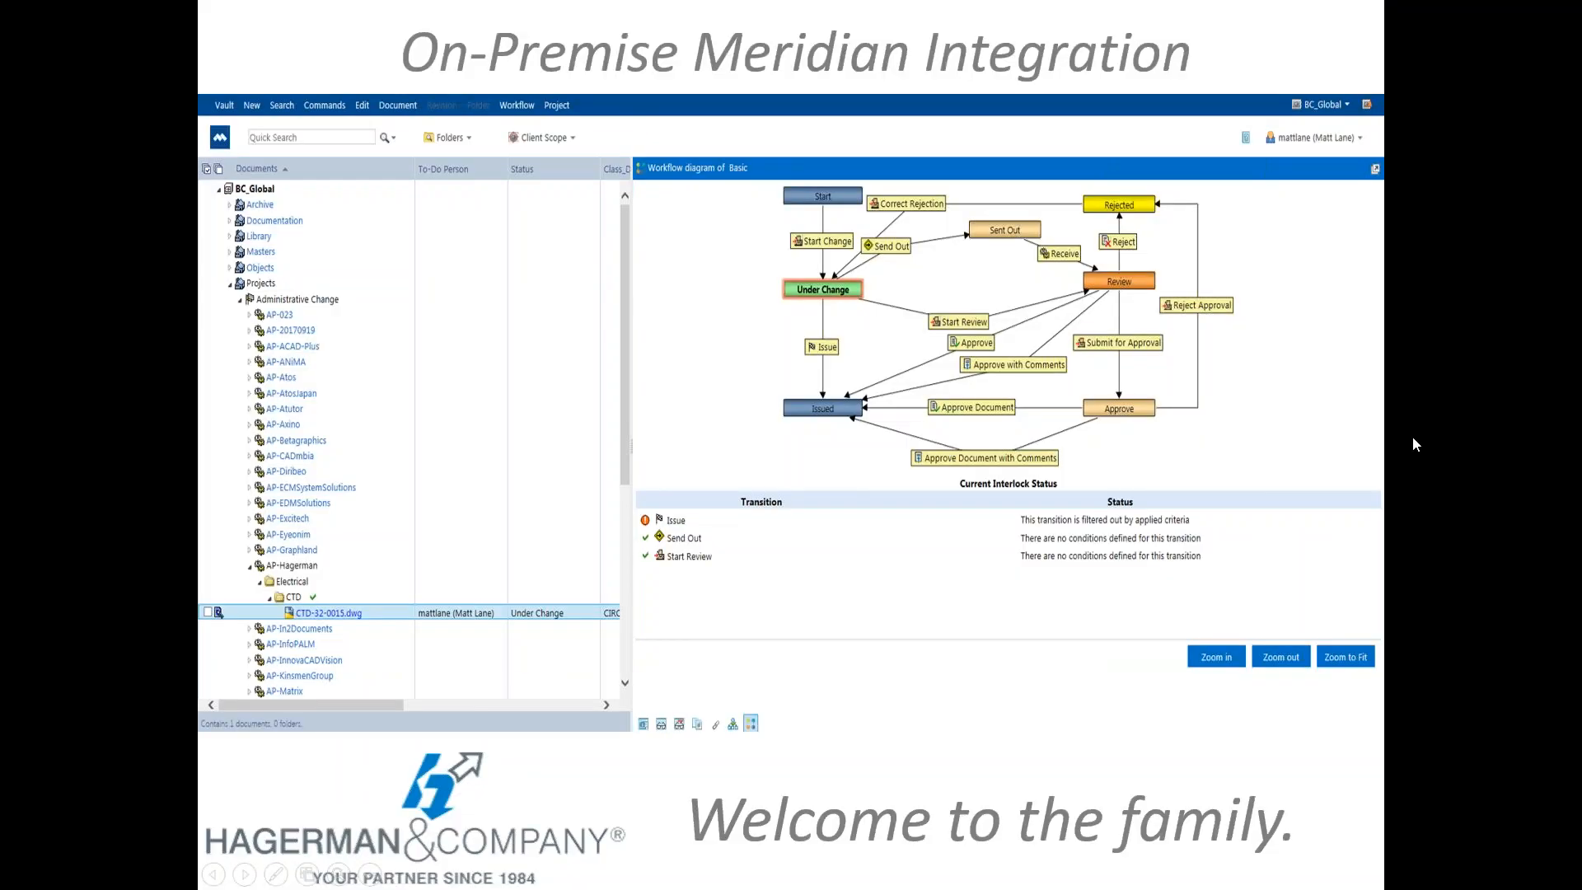